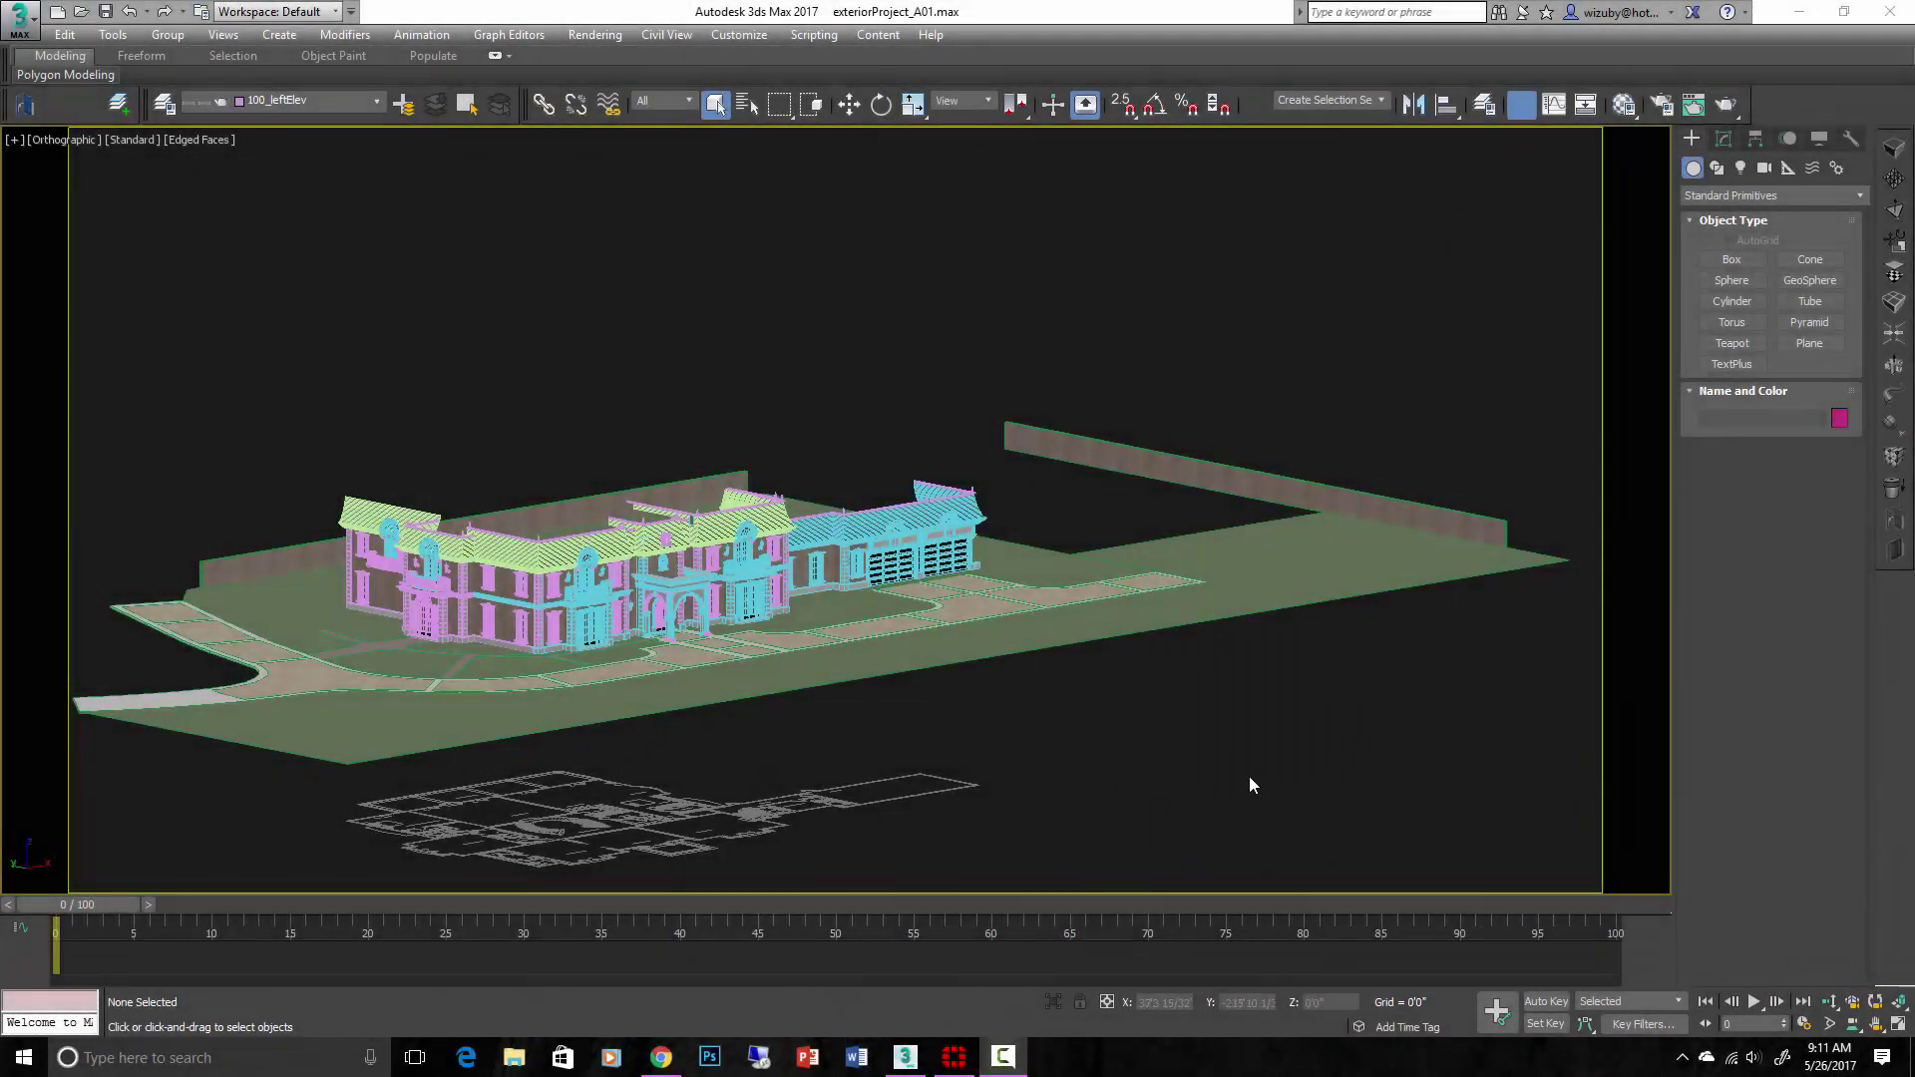
Examine the site model, driveway and underlying 2D site plan from the top and angled views.
left_click(1249, 776)
left_click(963, 644)
key("f")
key("z")
scroll(914, 613, "down", 3)
key("t")
key("z")
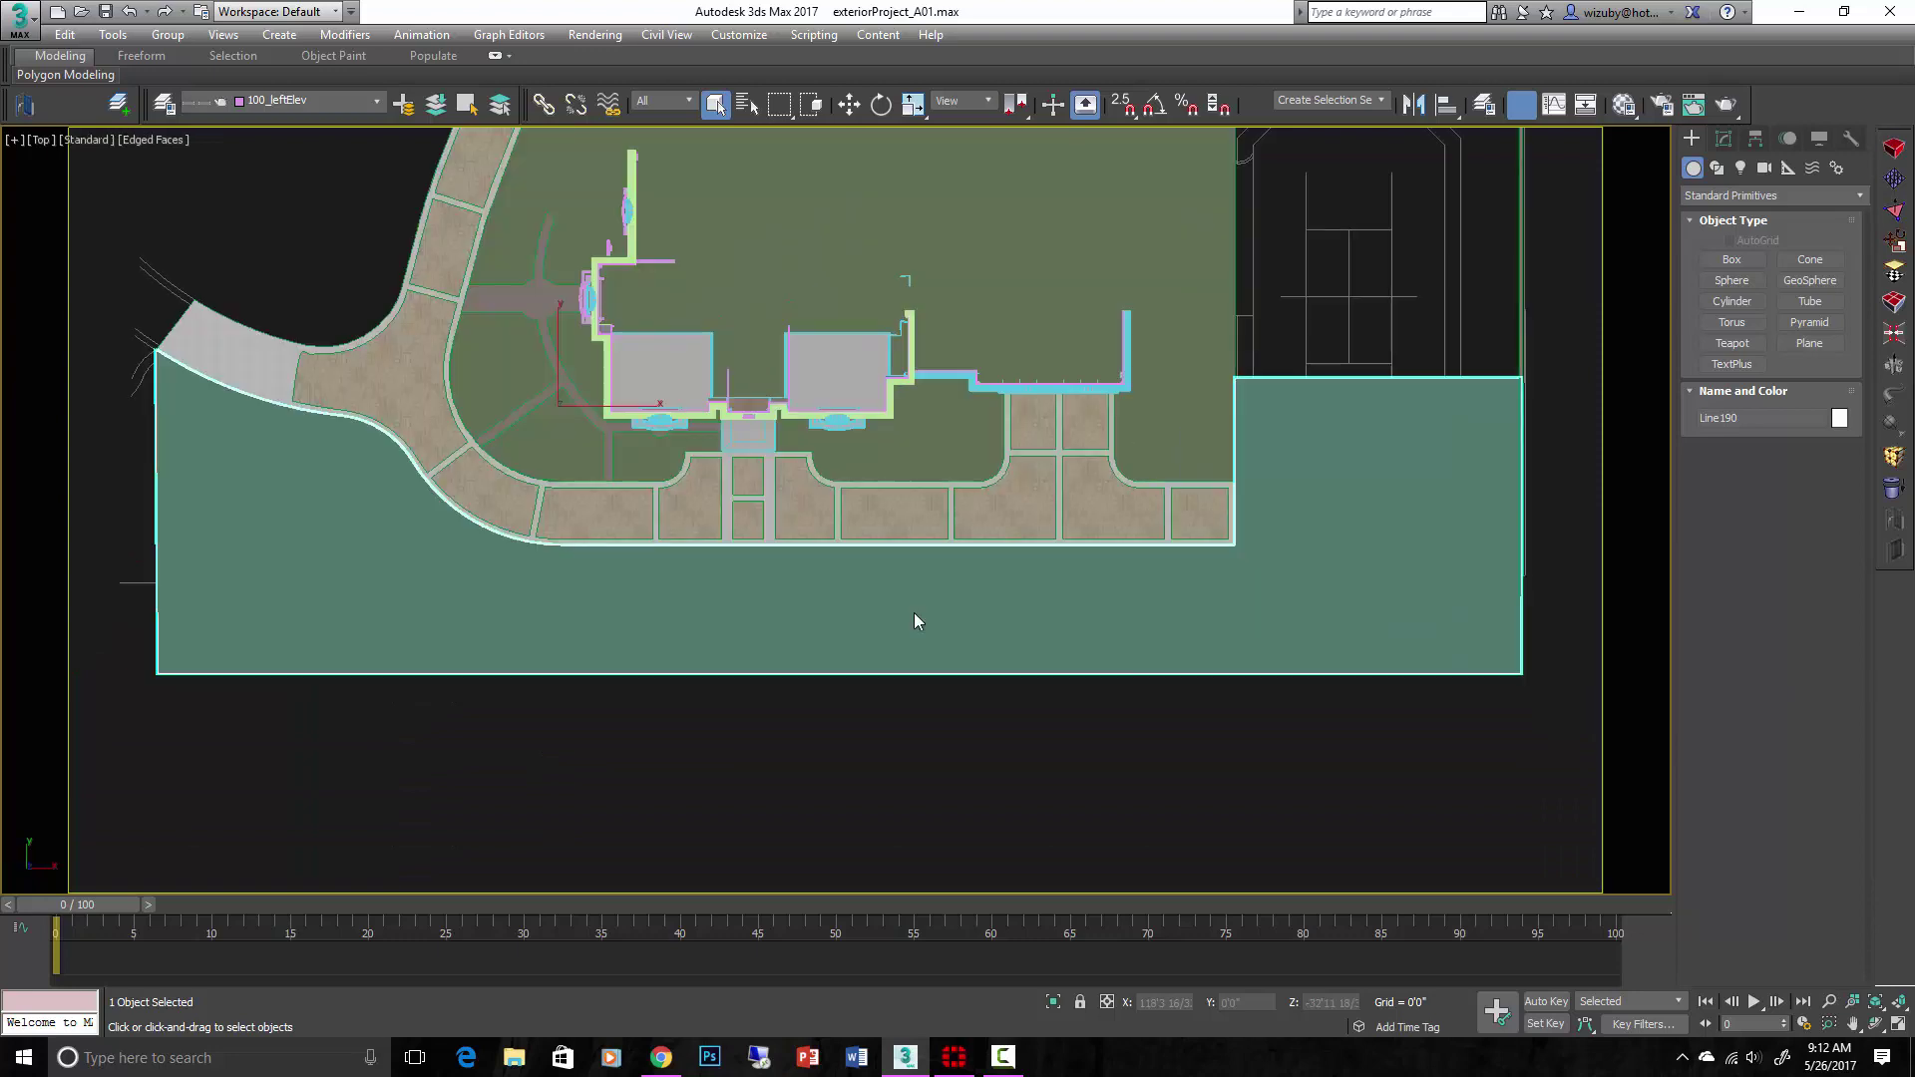
scroll(914, 612, "down", 4)
middle_click_drag(944, 652, 1133, 464, "alt")
left_click_drag(740, 566, 772, 564)
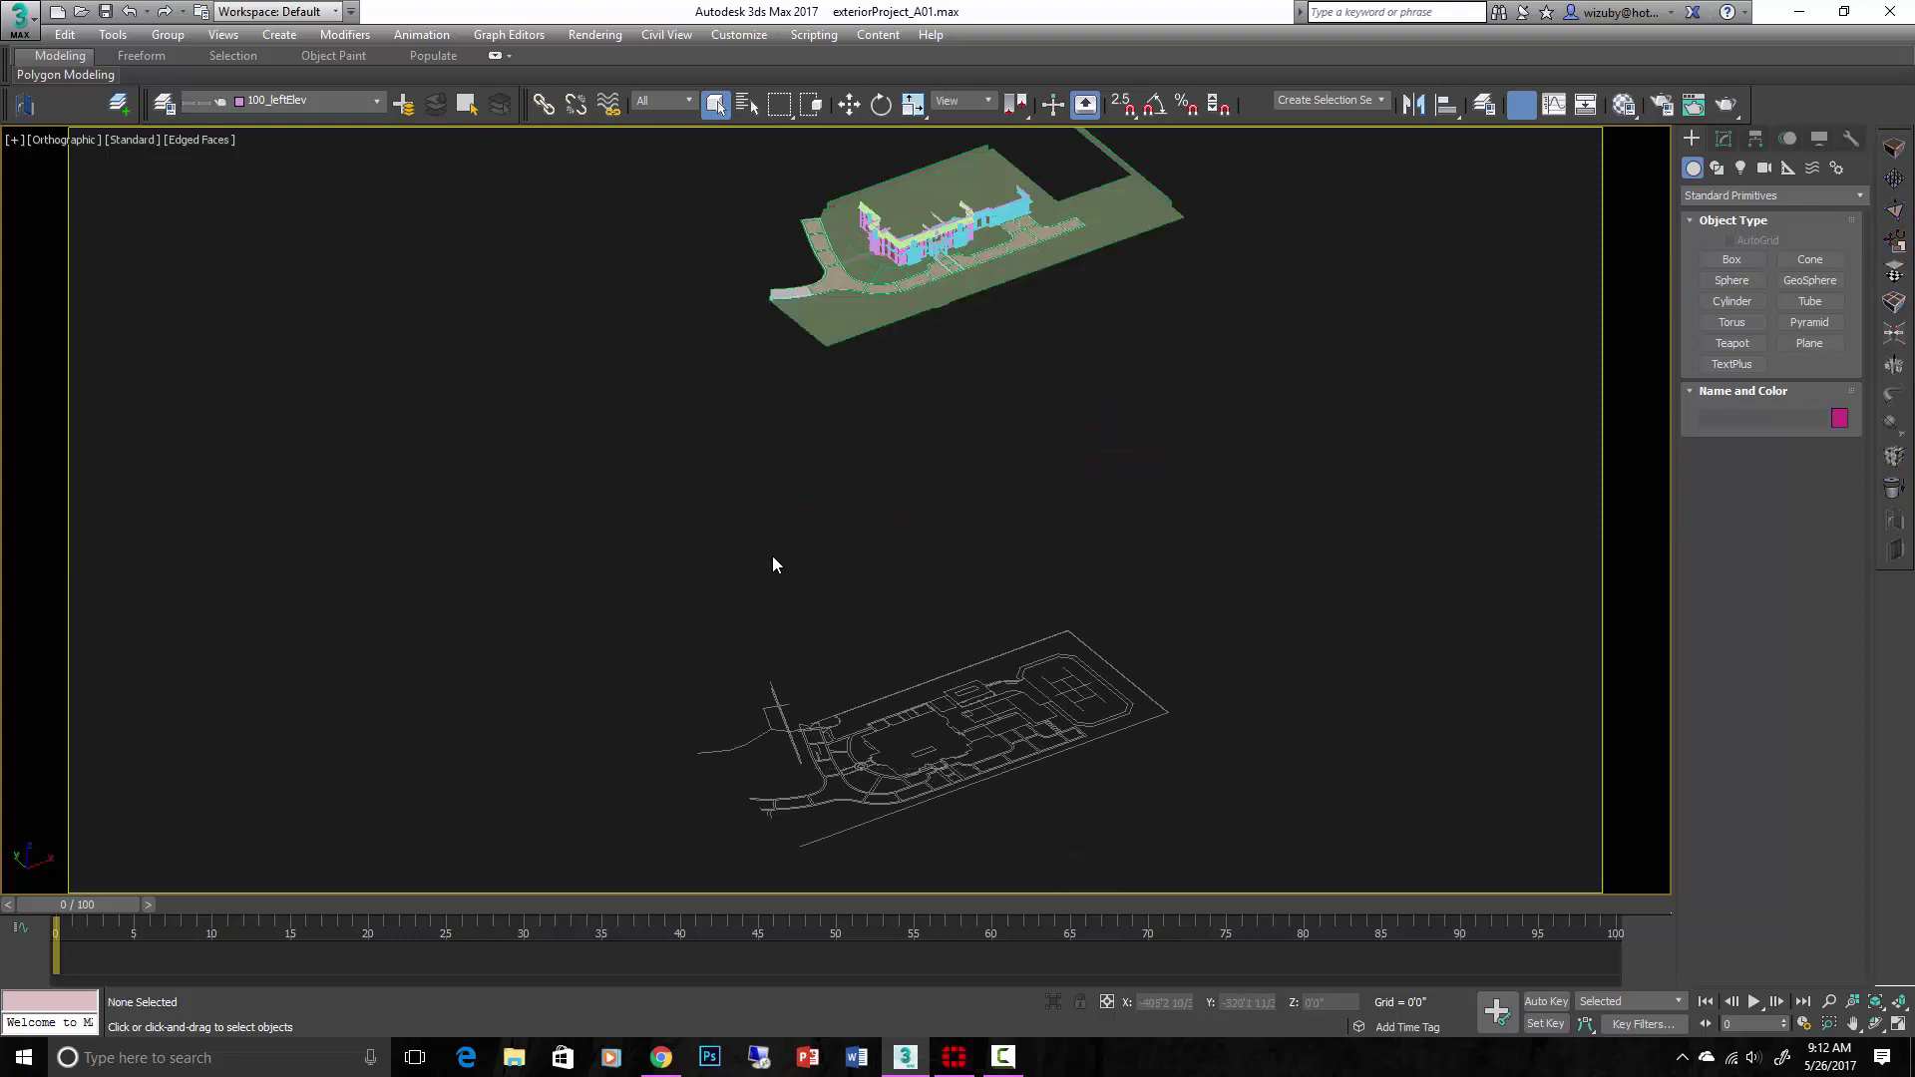
middle_click_drag(1080, 551, 1083, 761)
scroll(1027, 533, "up", 2)
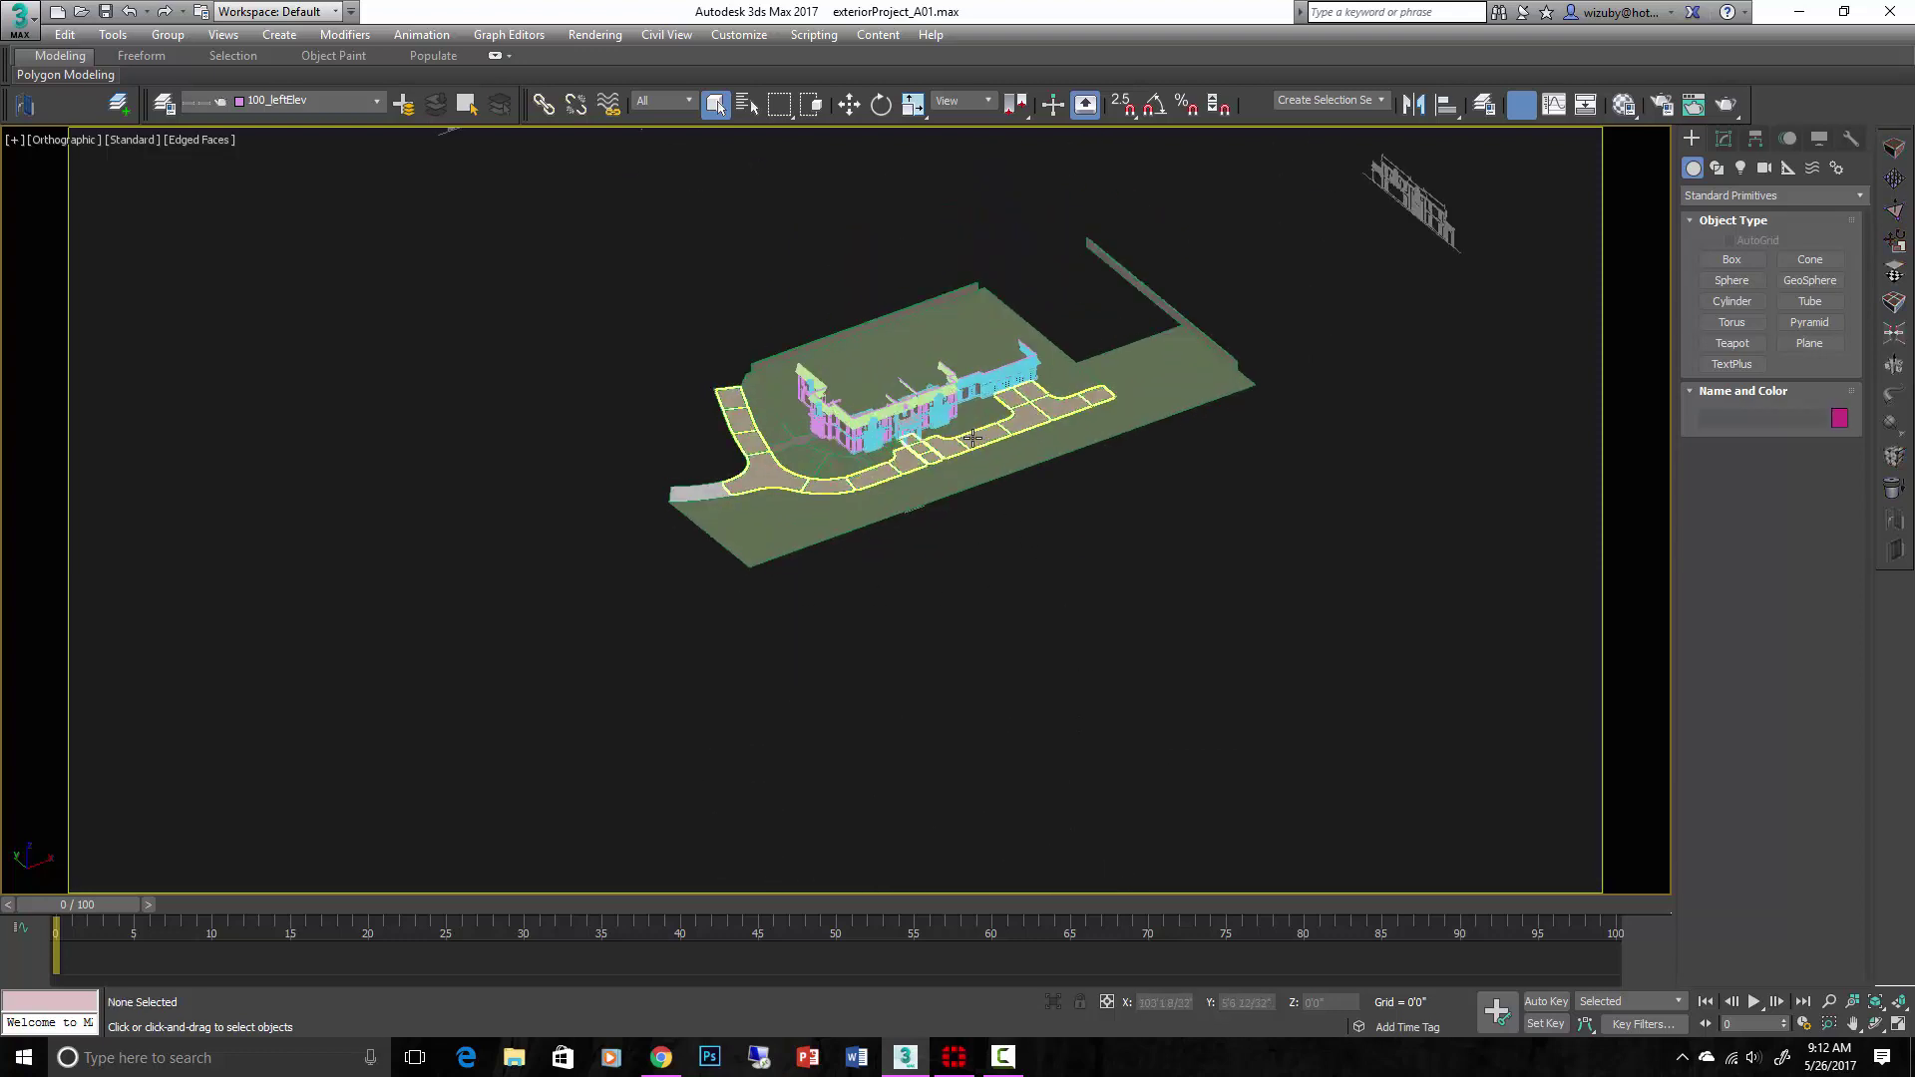
scroll(1181, 572, "down", 2)
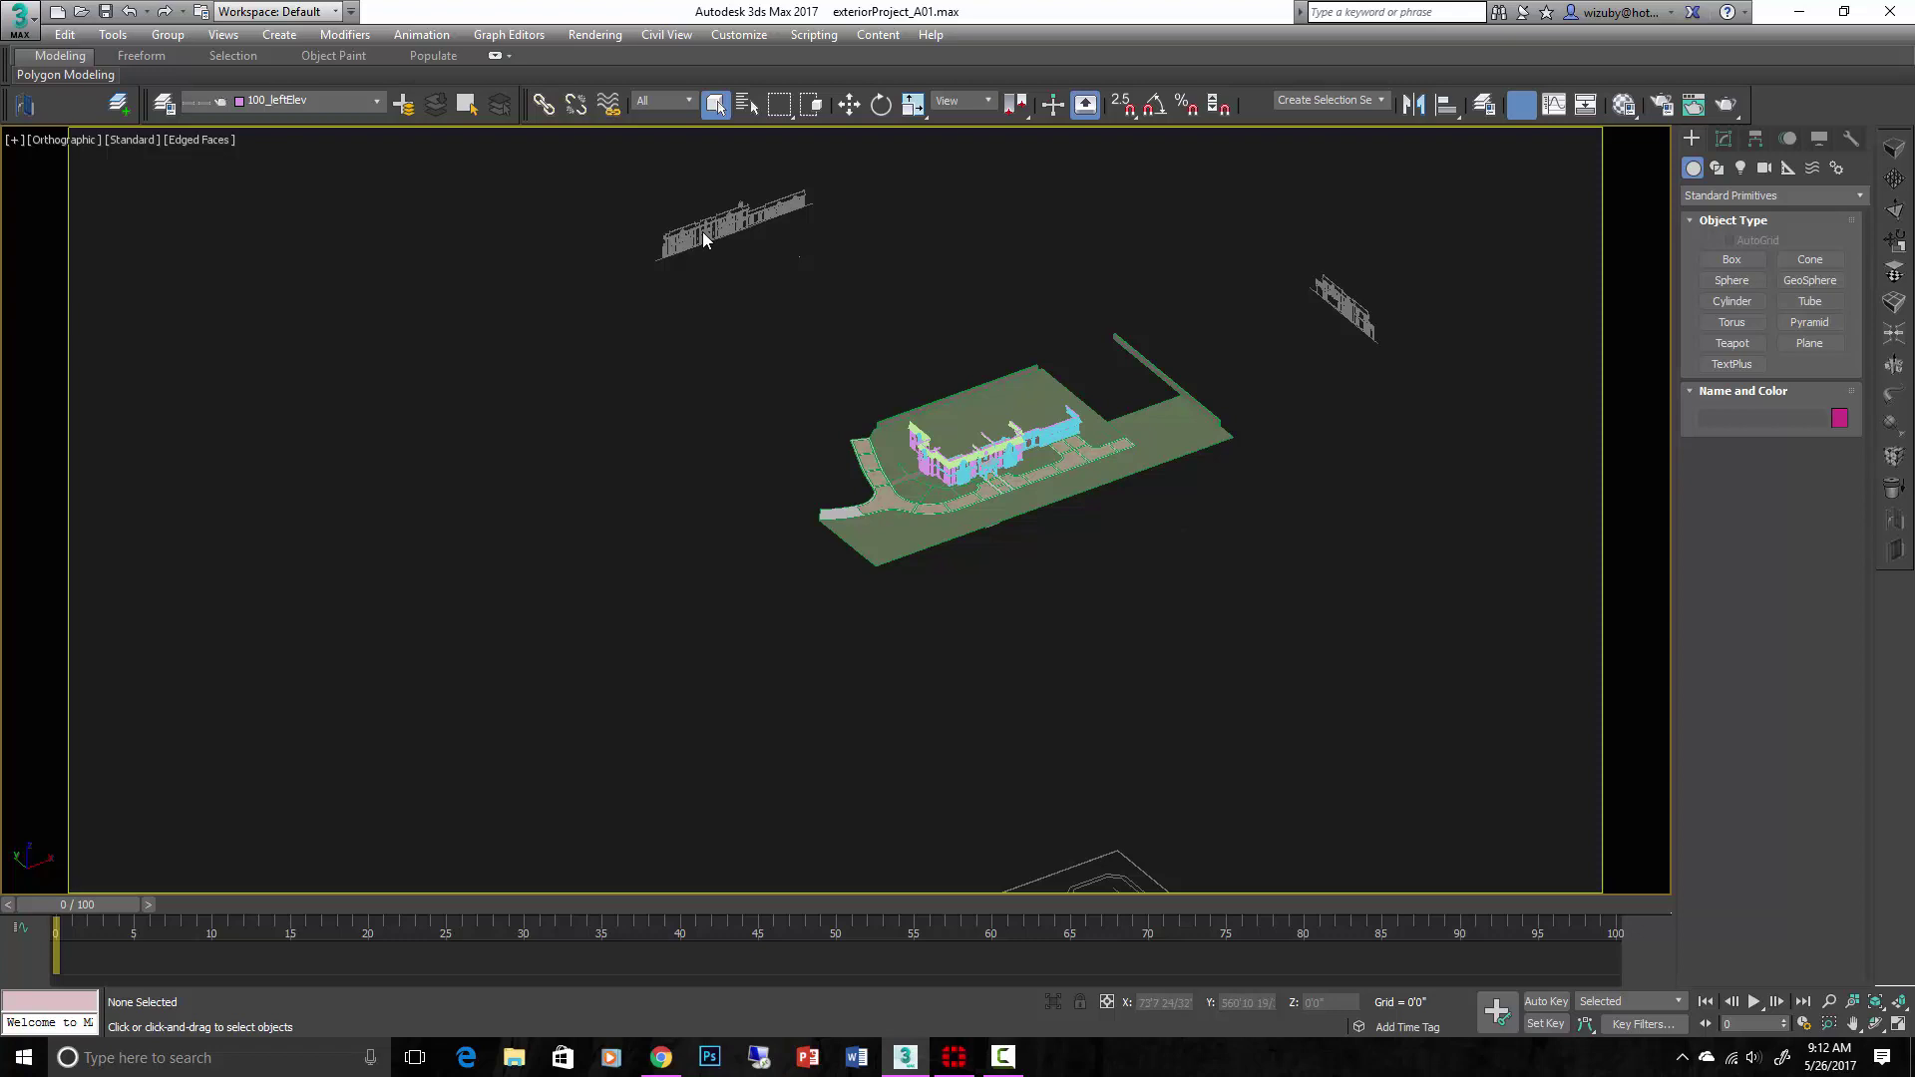
Examine the 2D front elevation drawing of the mansion in the front view.
scroll(726, 231, "up", 6)
middle_click_drag(726, 239, 849, 508)
scroll(850, 507, "up", 2)
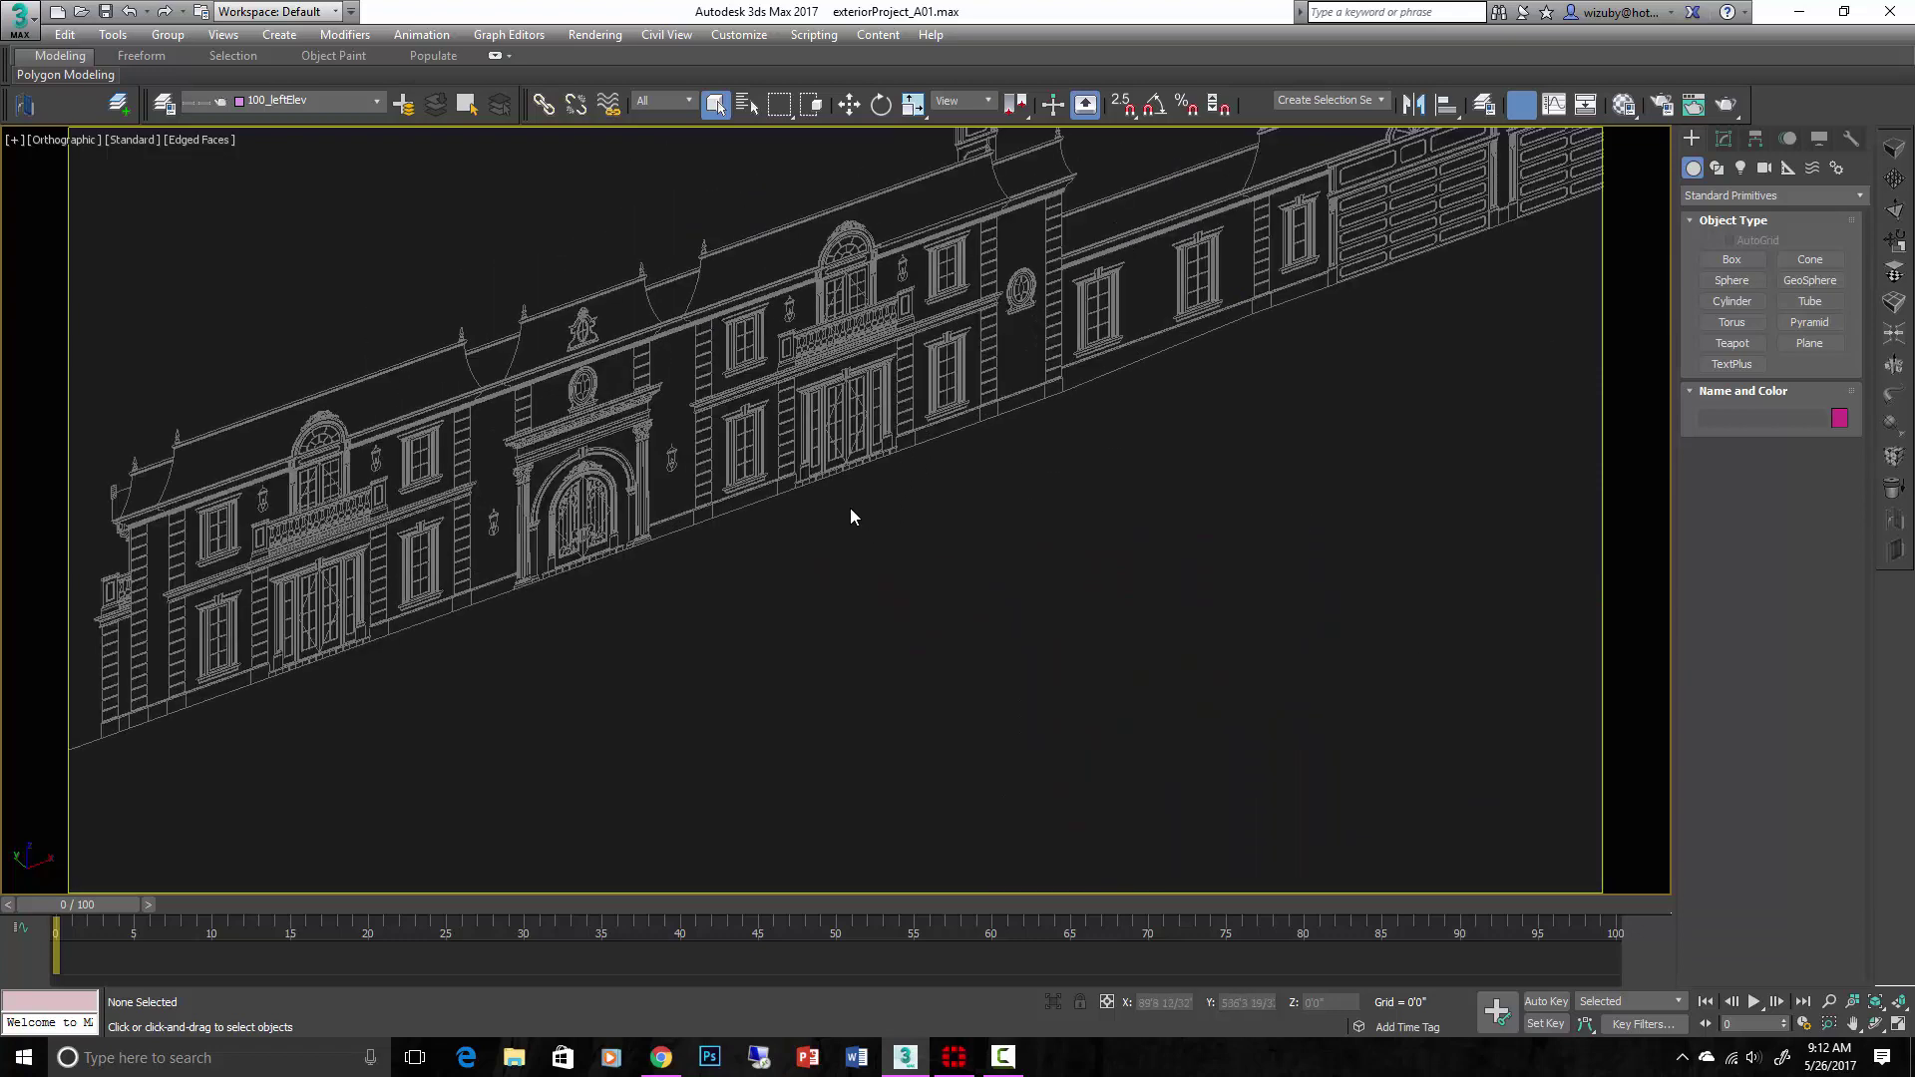
key("f")
middle_click_drag(741, 293, 764, 446)
scroll(754, 339, "up", 7)
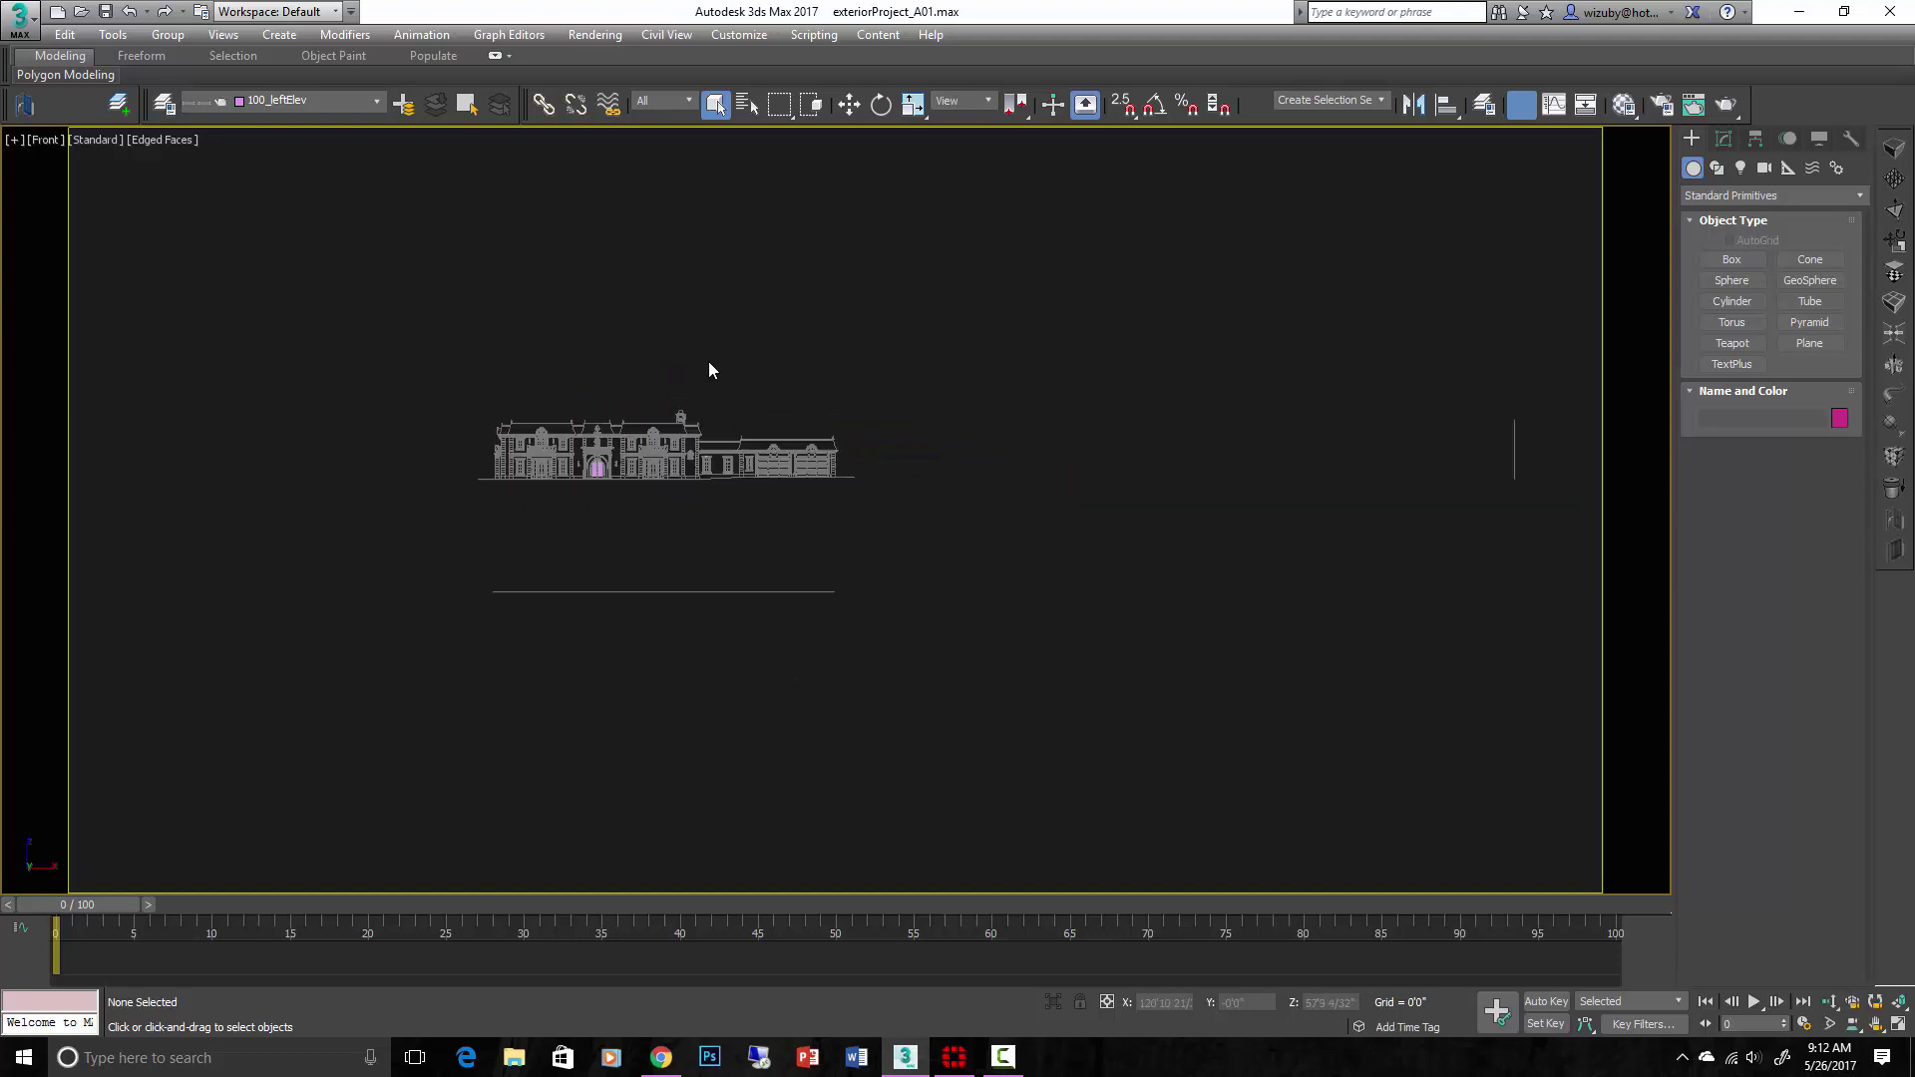
scroll(642, 451, "up", 3)
scroll(643, 448, "up", 2)
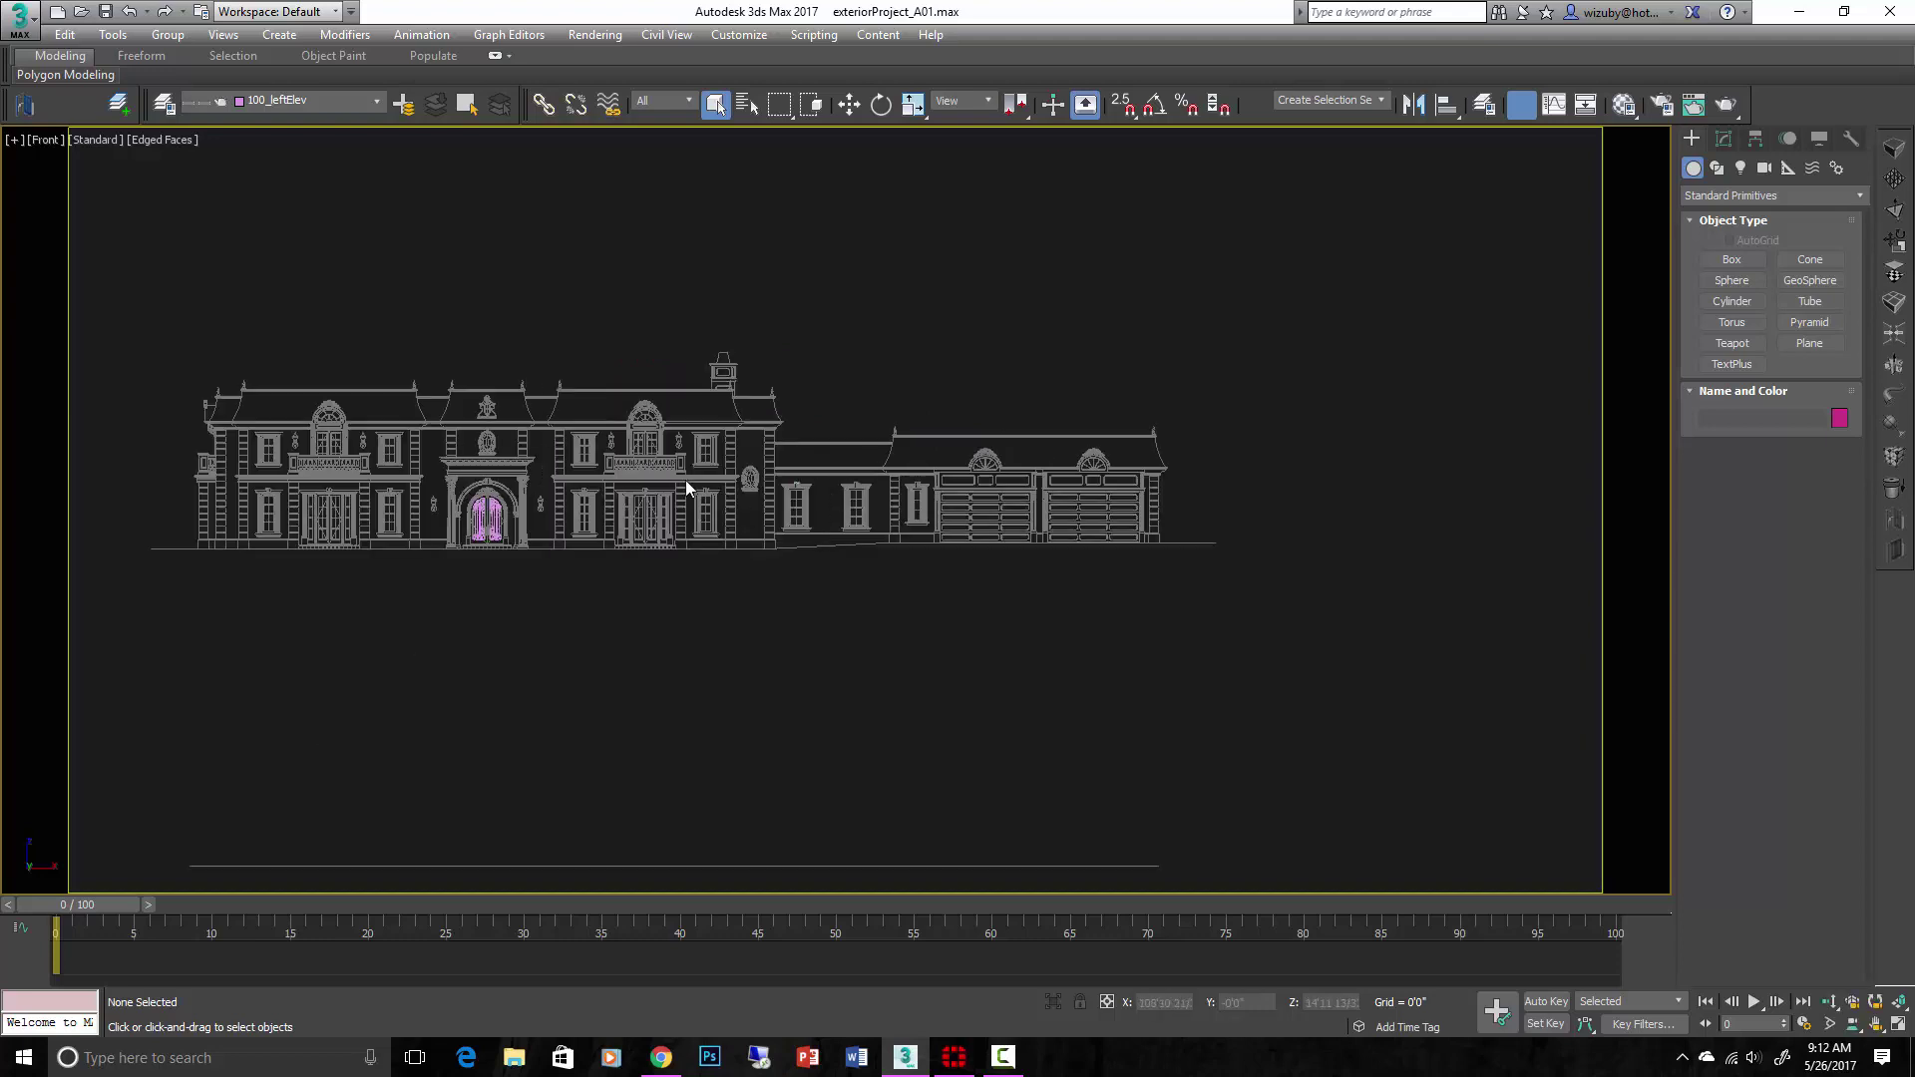
scroll(761, 492, "down", 4)
scroll(761, 492, "up", 6)
middle_click_drag(819, 432, 730, 422)
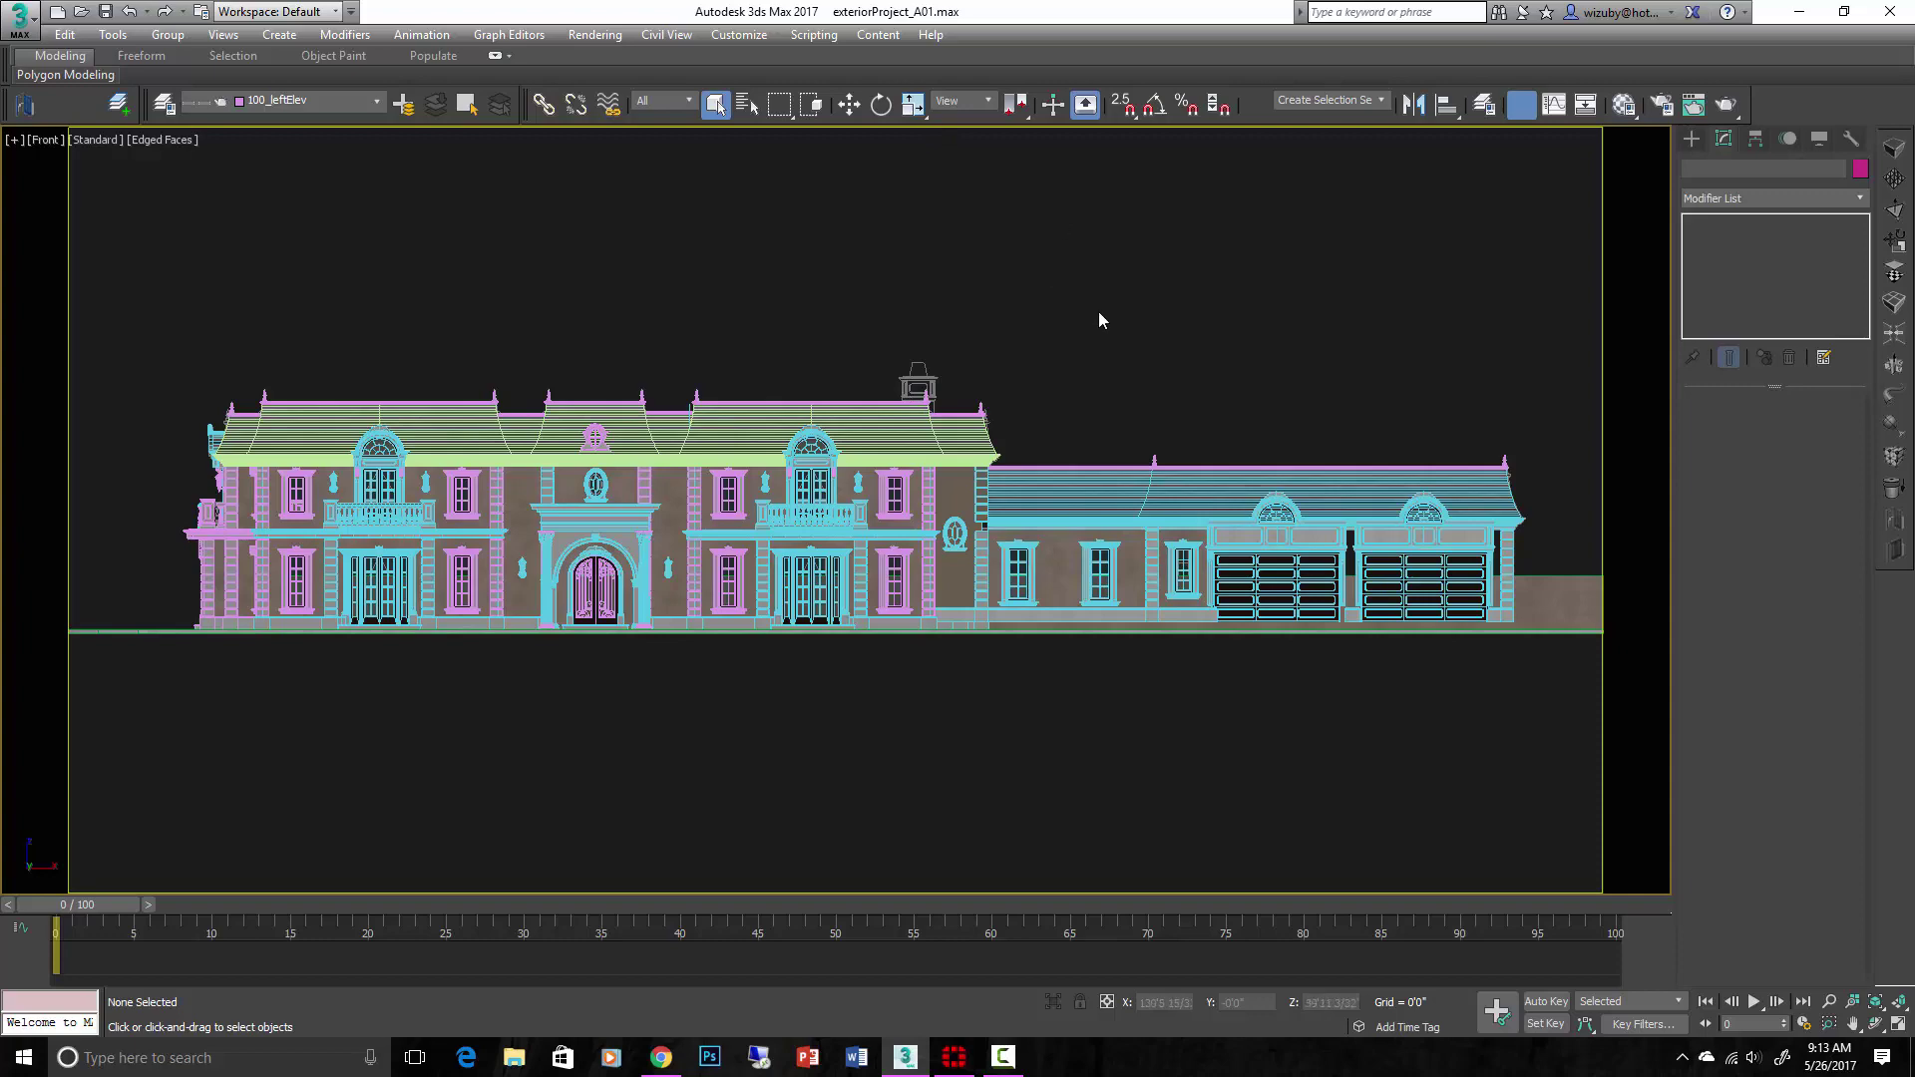
Examine the modeled house's façade, entry arch and garage wing from the front and in an angled view.
scroll(1098, 314, "down", 2)
left_click(919, 519)
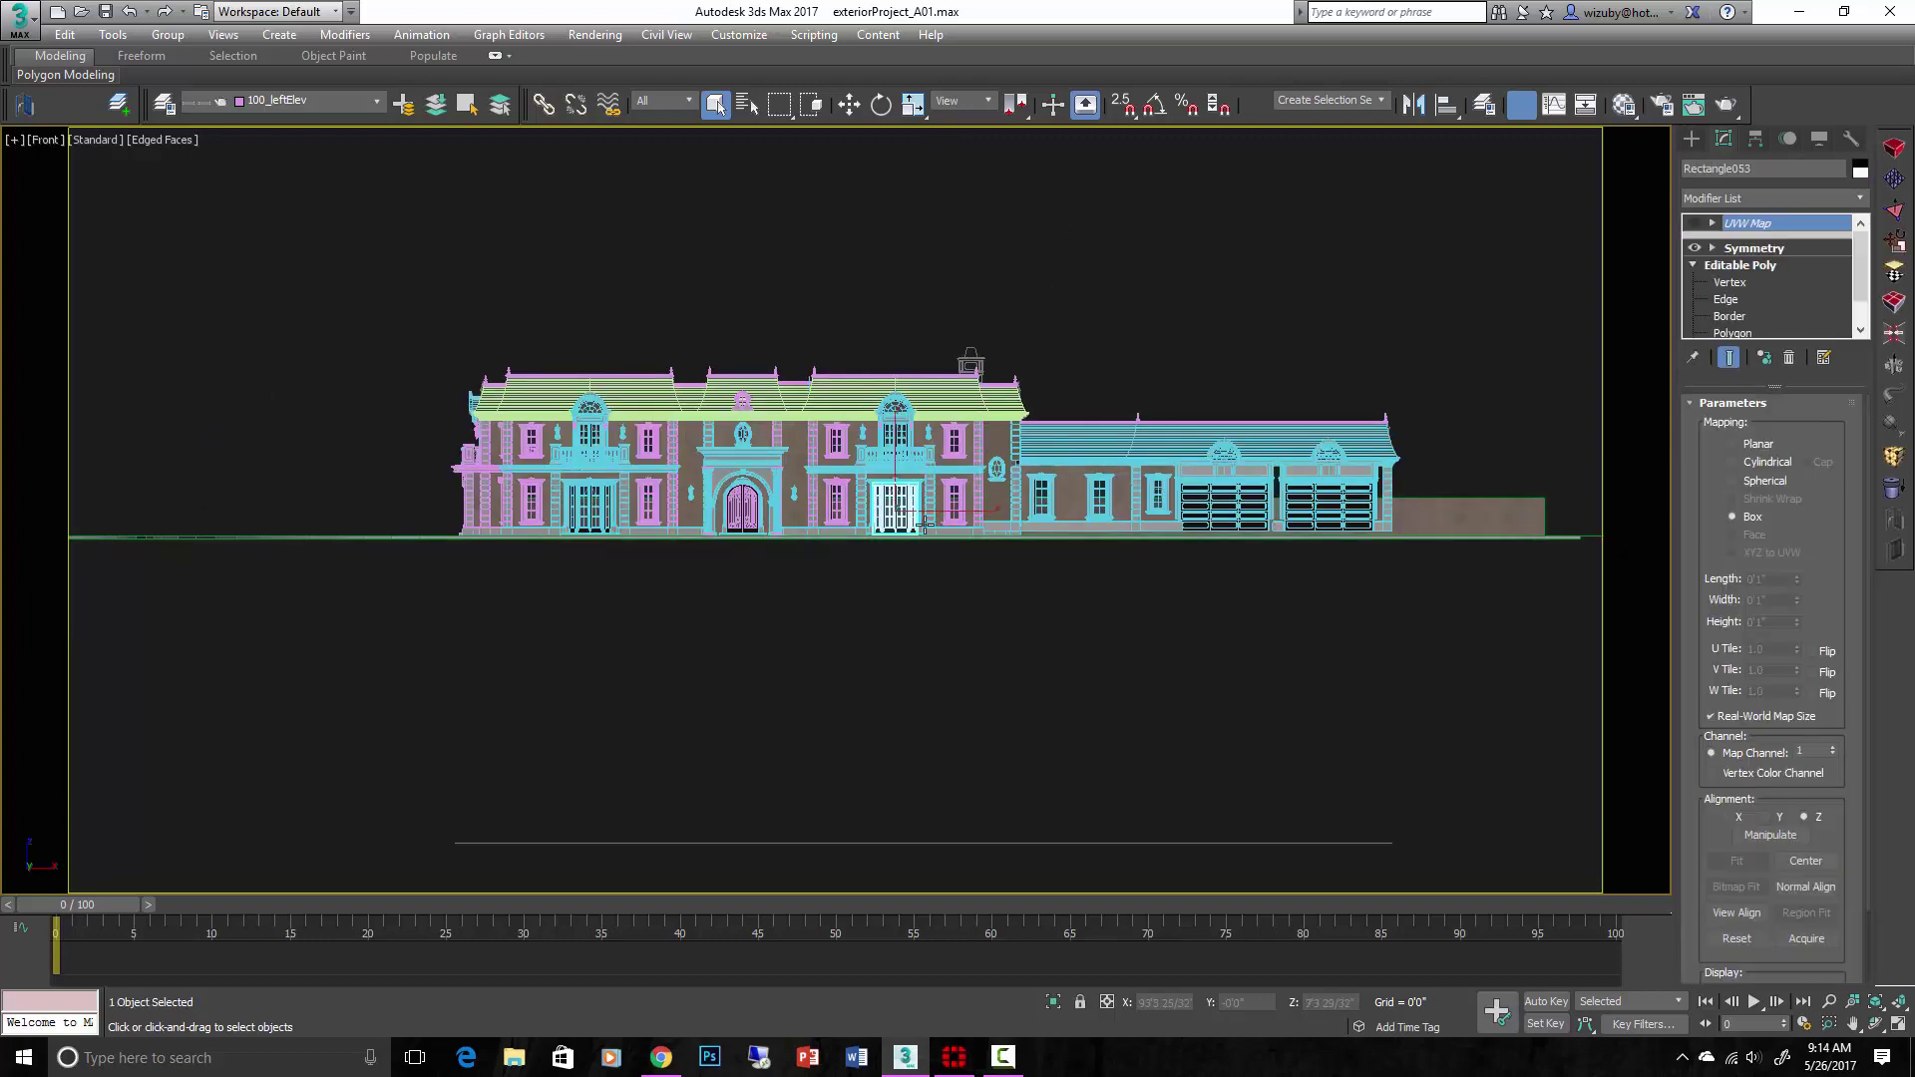
middle_click_drag(925, 525, 1117, 639, "alt")
scroll(1097, 499, "up", 2)
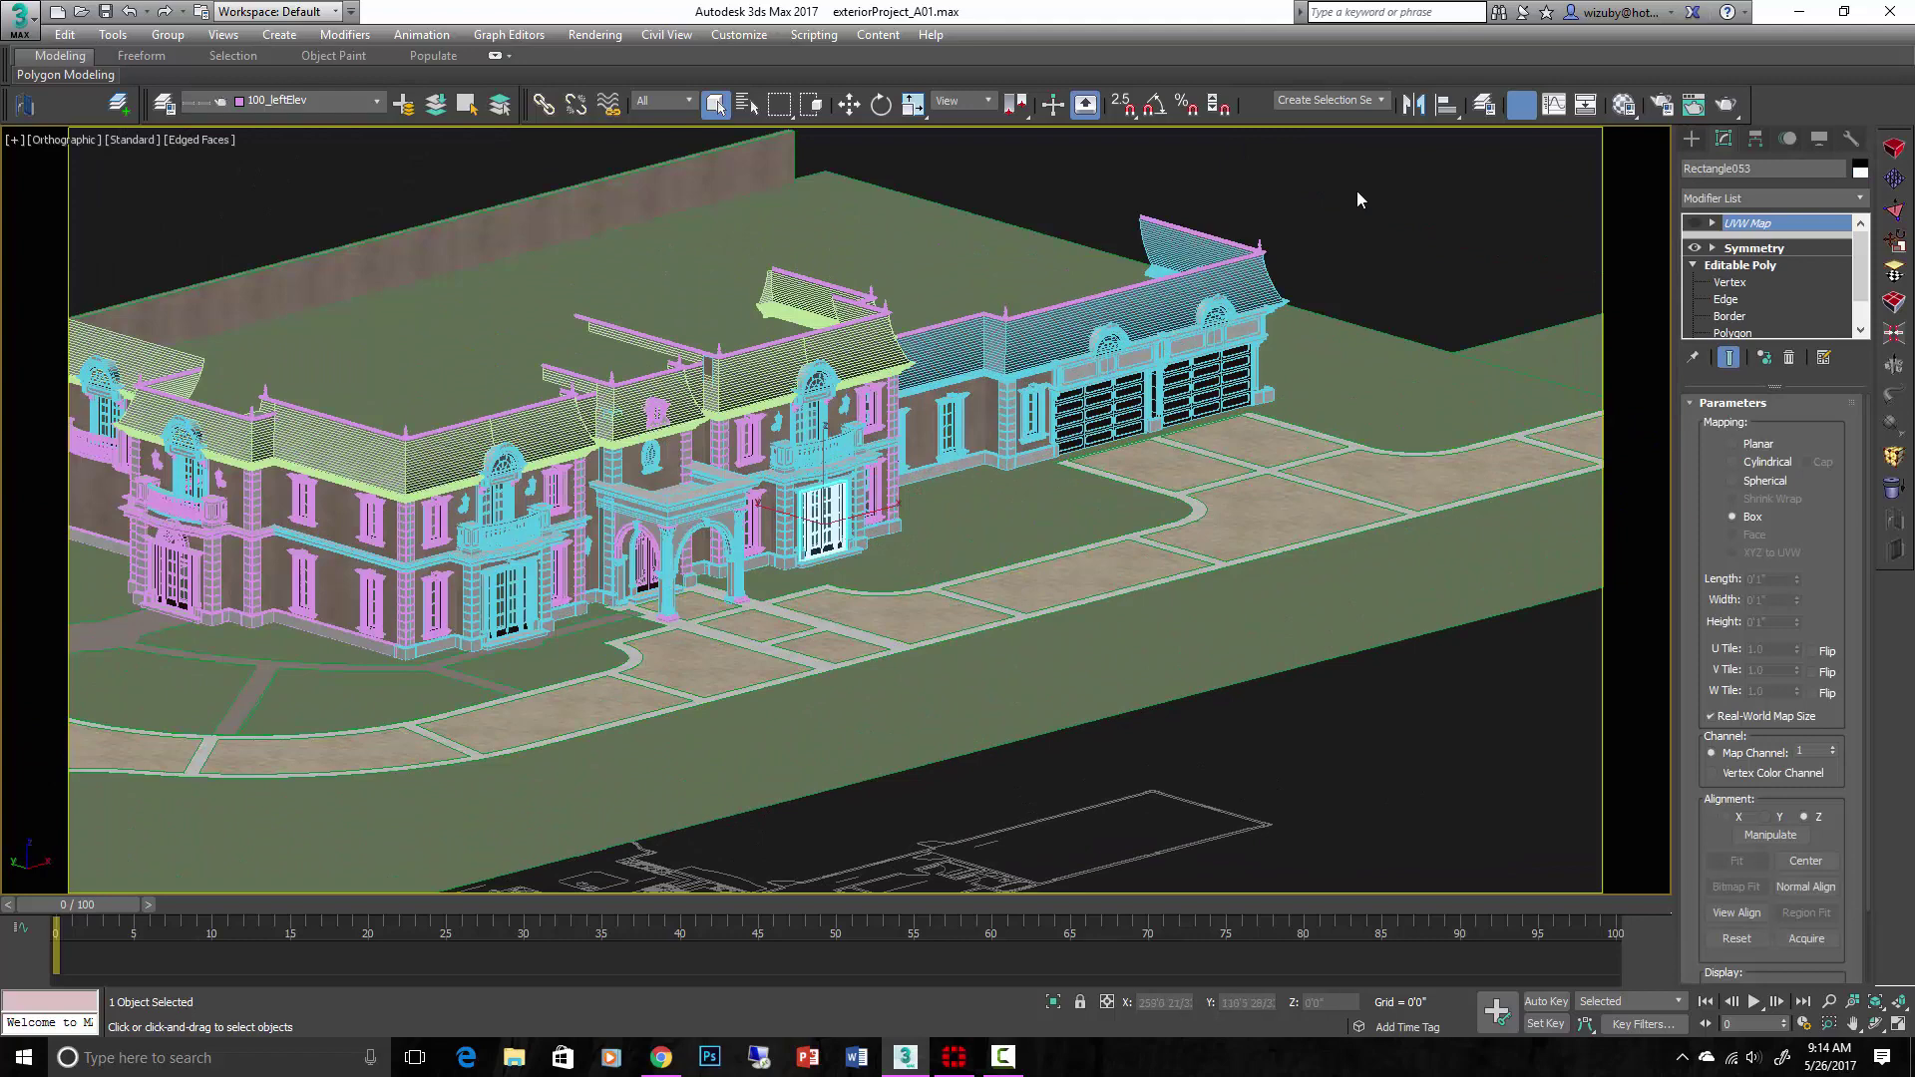
left_click(1358, 200)
left_click(638, 537)
middle_click_drag(639, 537, 1065, 440)
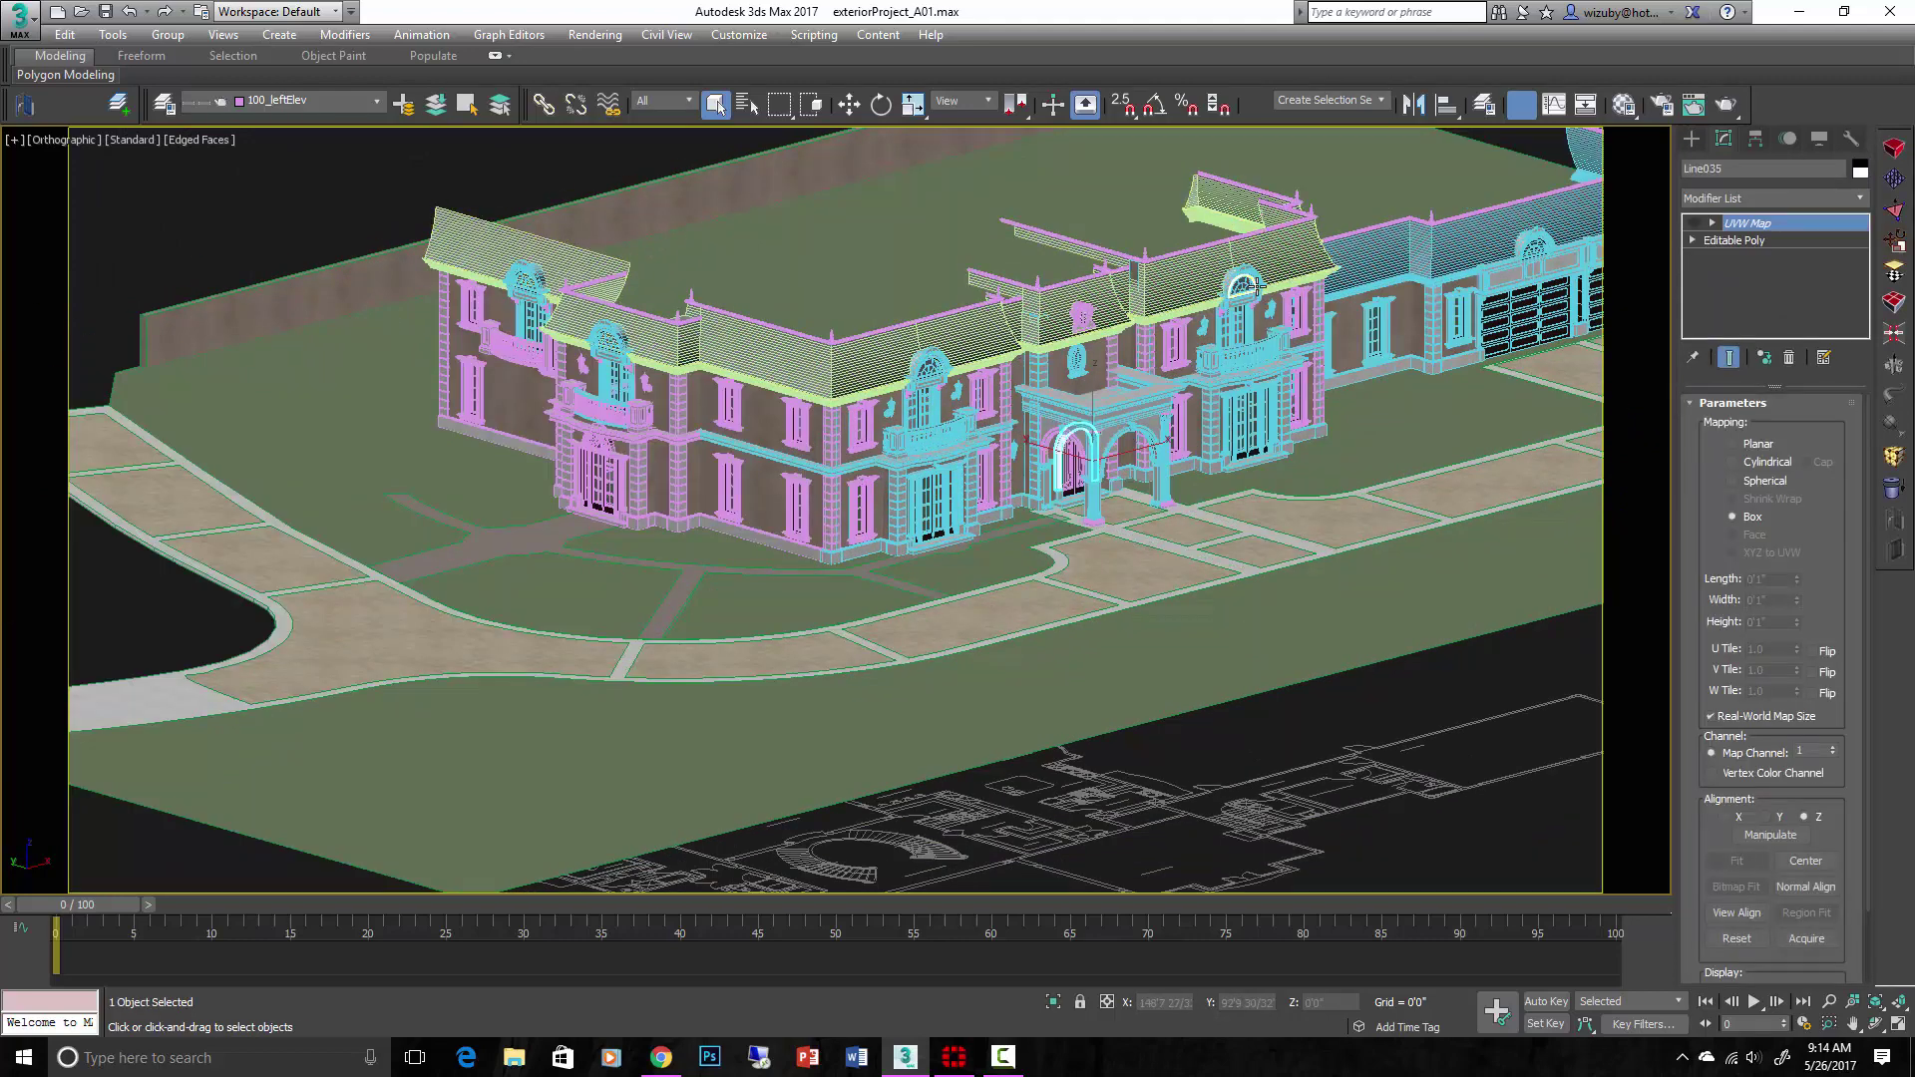
middle_click_drag(1257, 287, 975, 402)
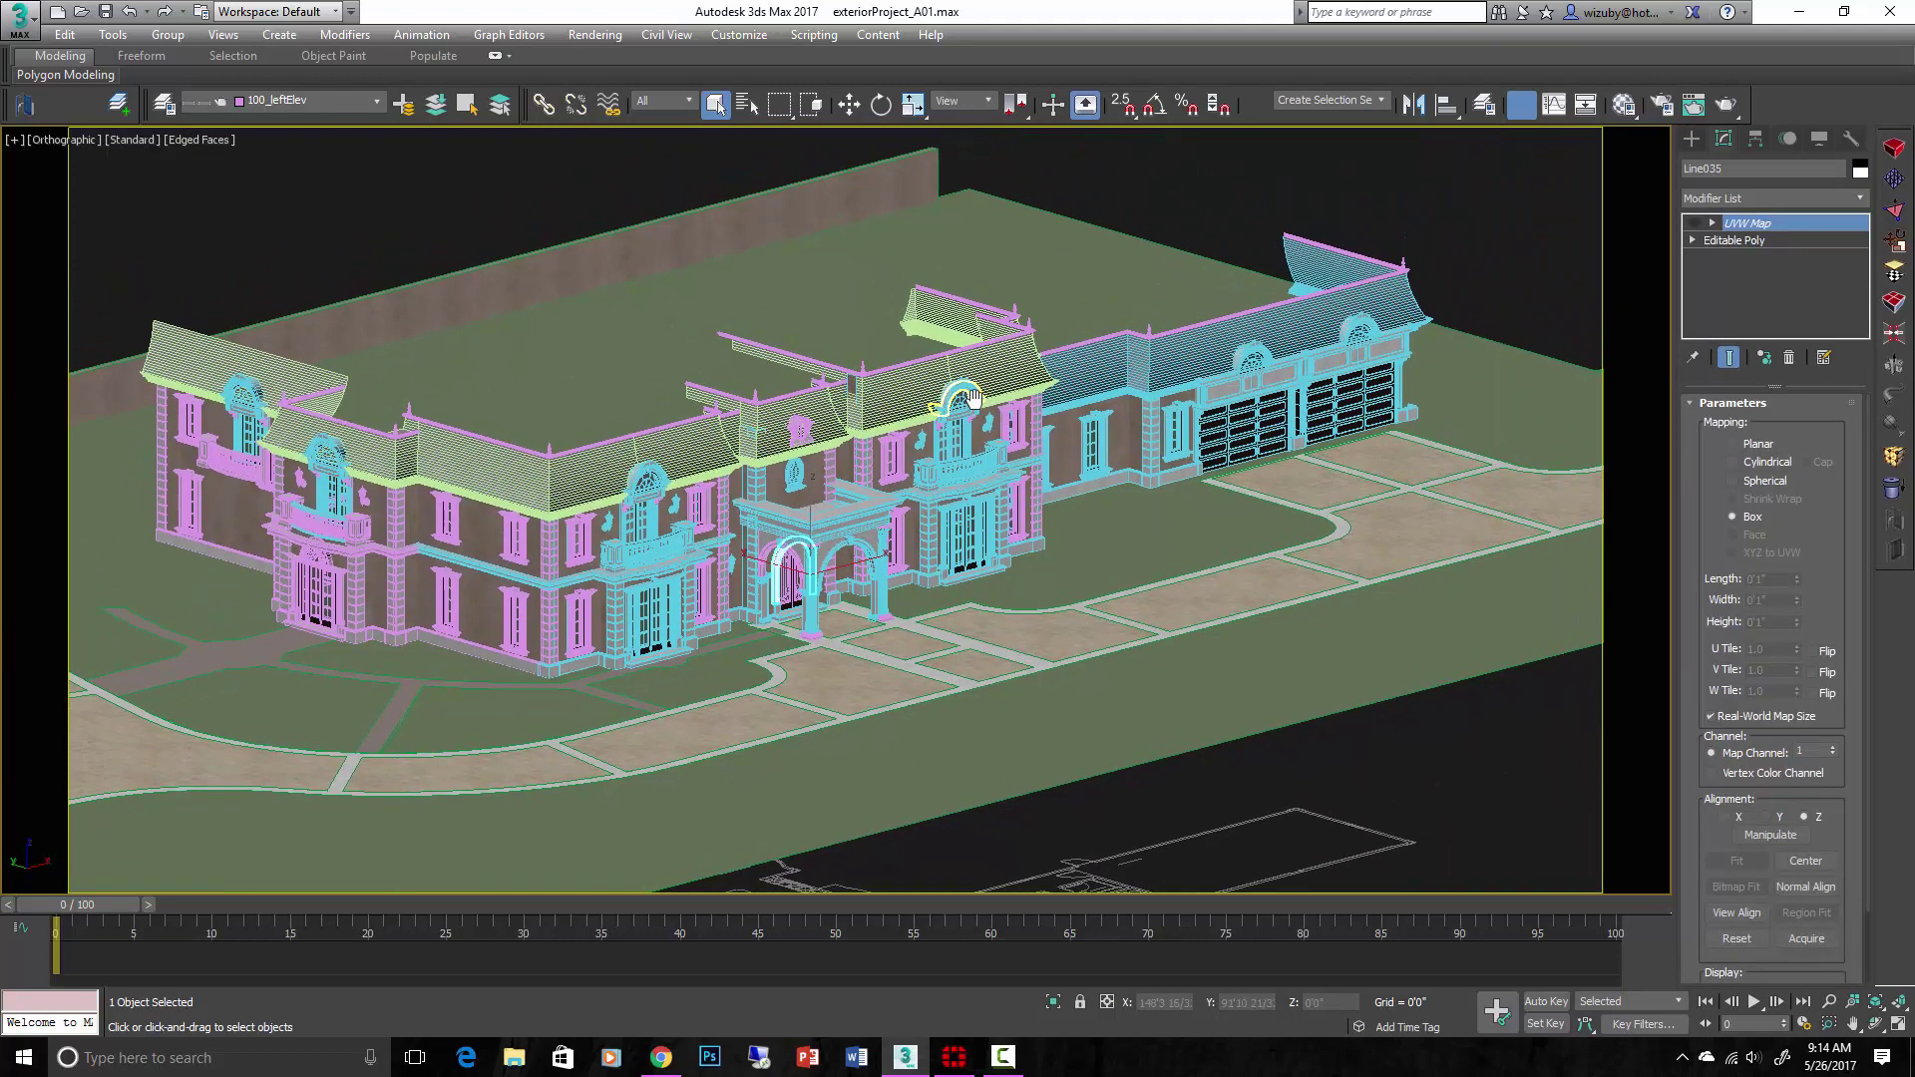
left_click(1217, 205)
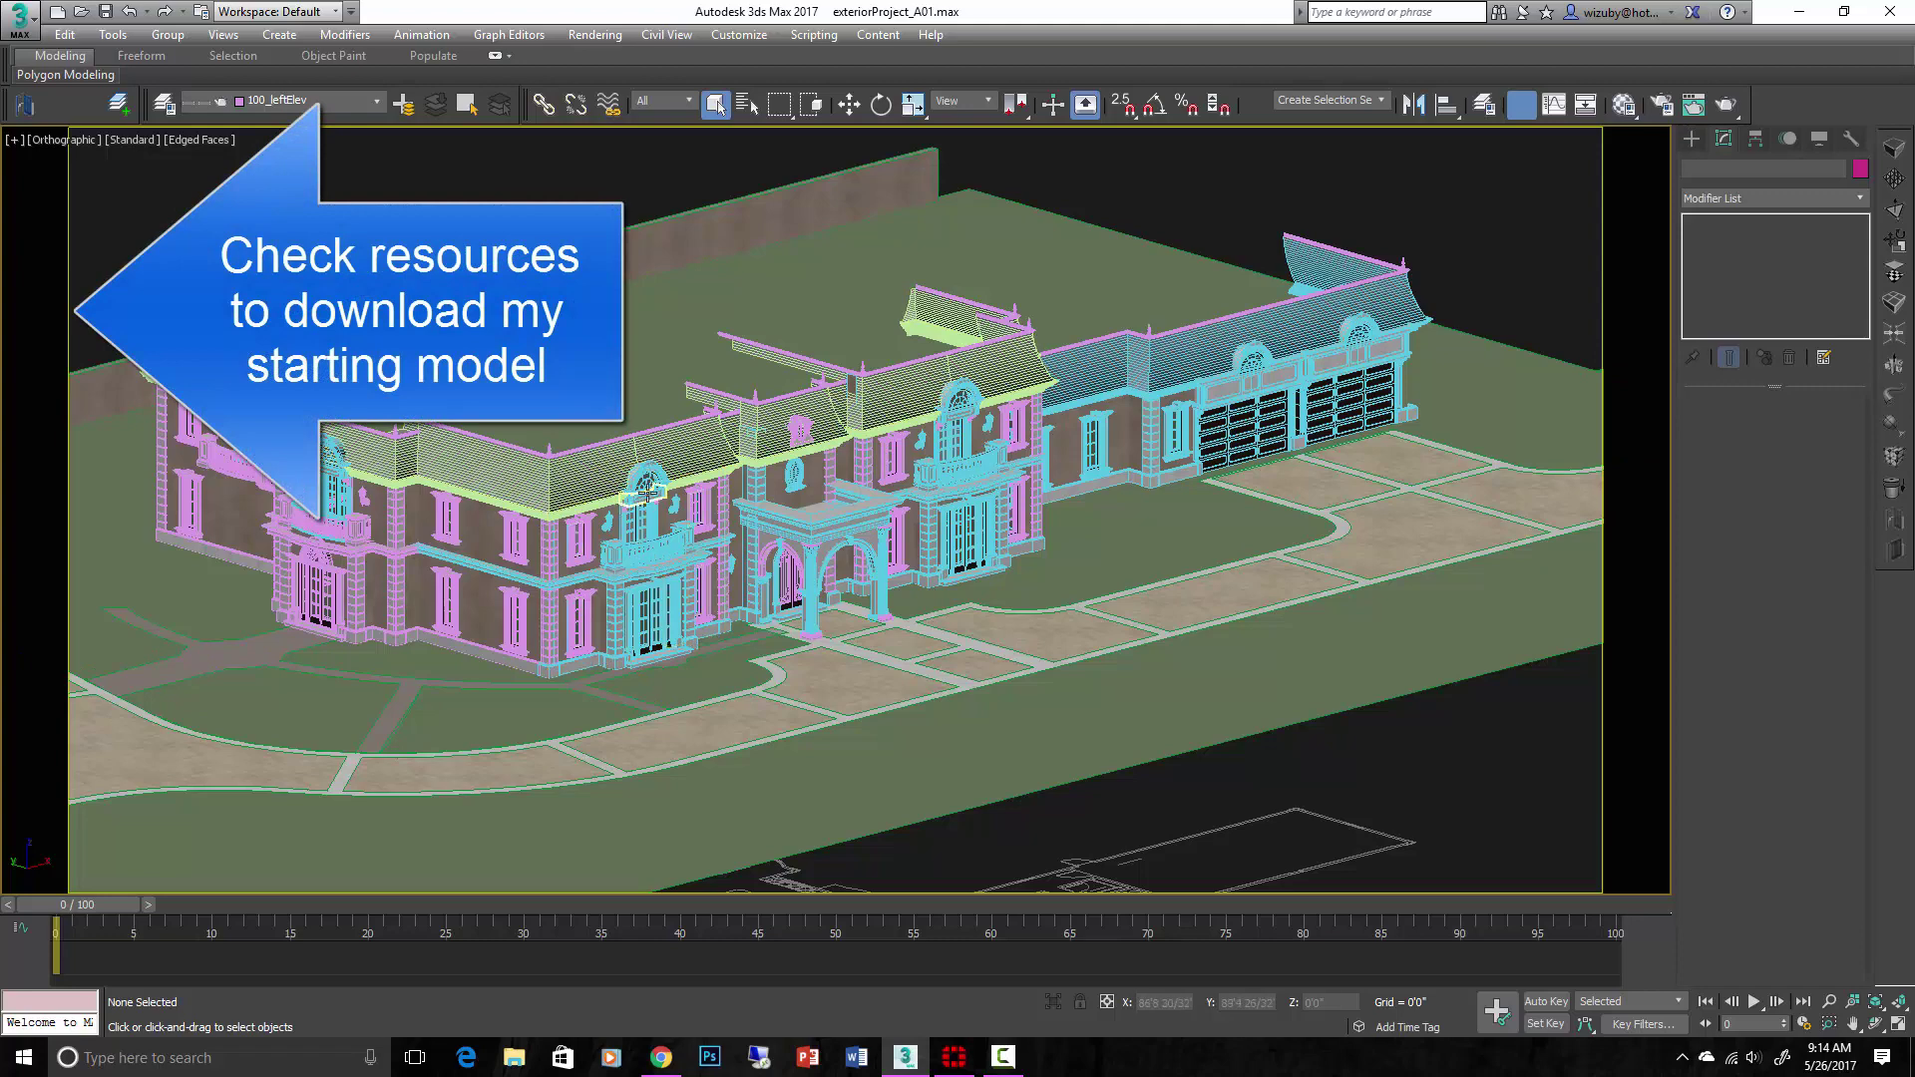
scroll(688, 489, "up", 2)
scroll(948, 459, "down", 2)
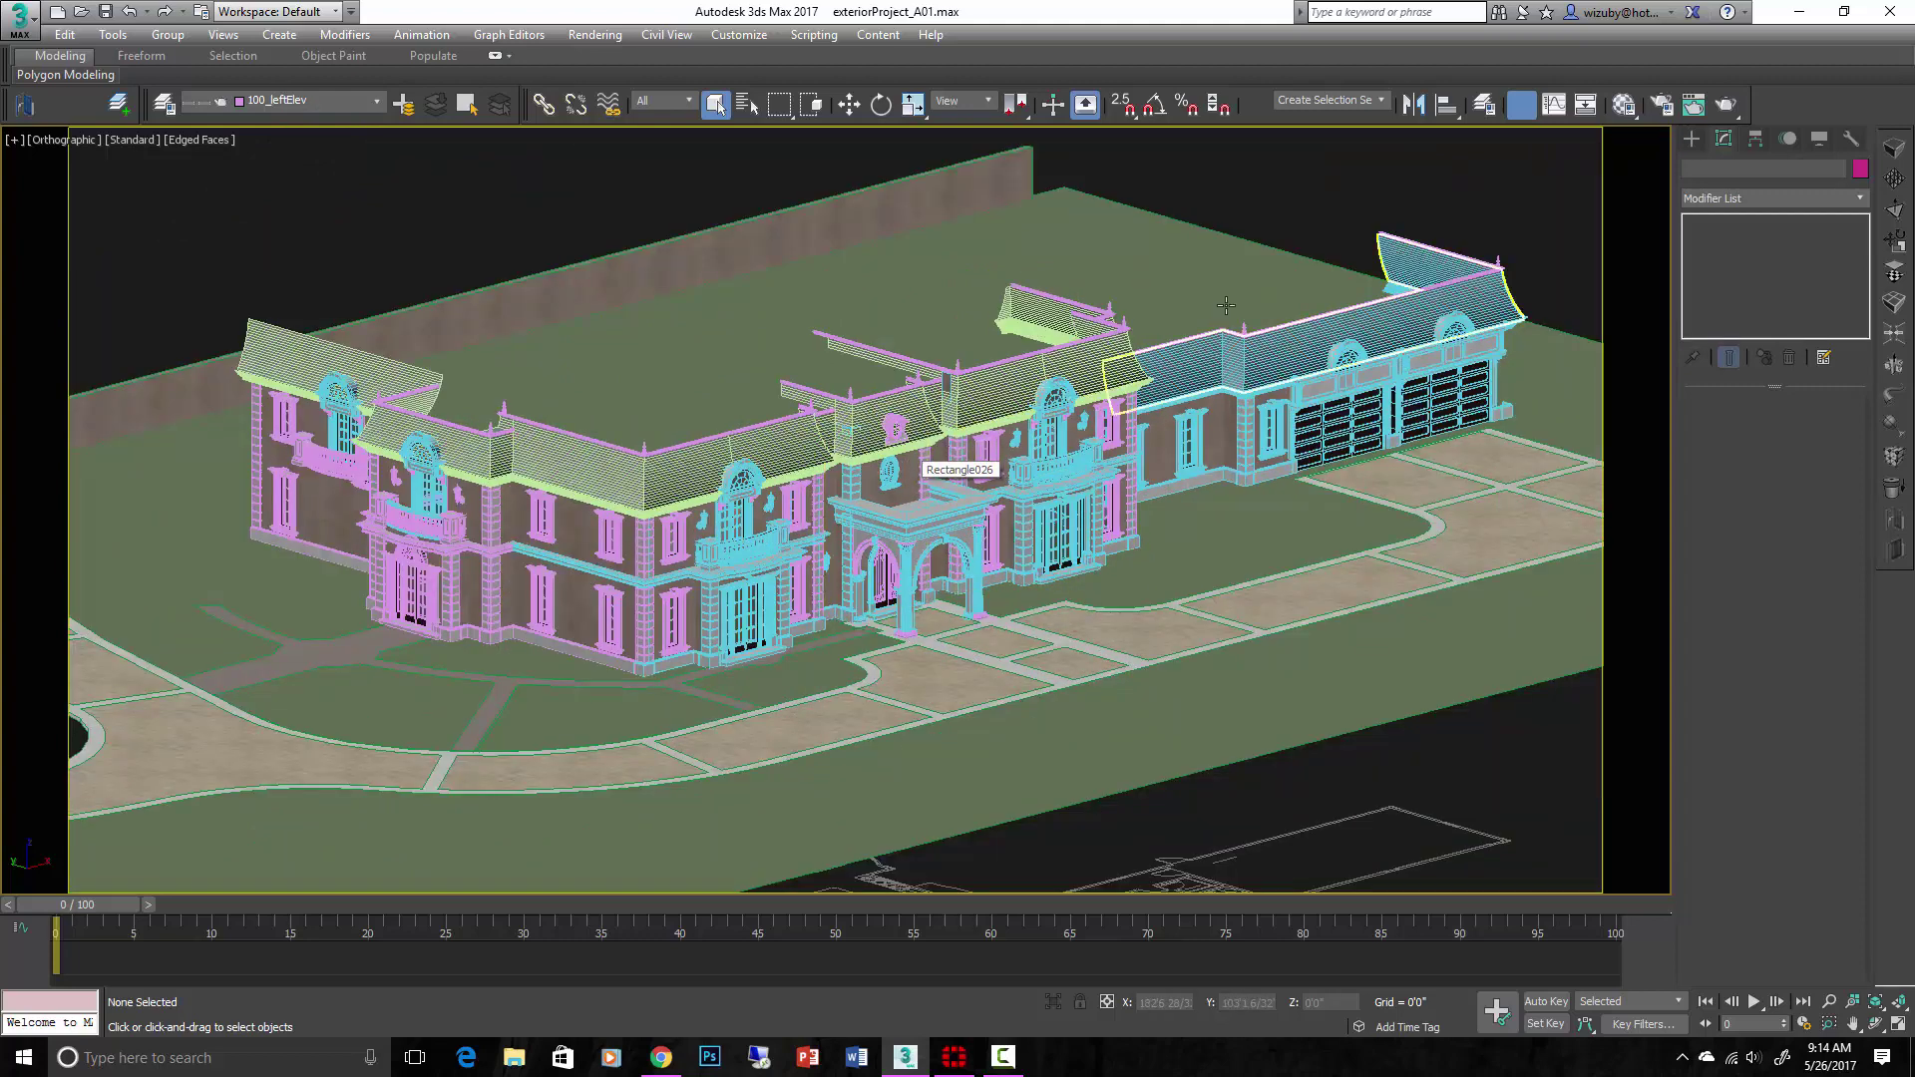
Create a targeted Physical camera in the top view, on the front lawn and aimed at the house entrance, with a target distance of about 99 feet.
key("F9")
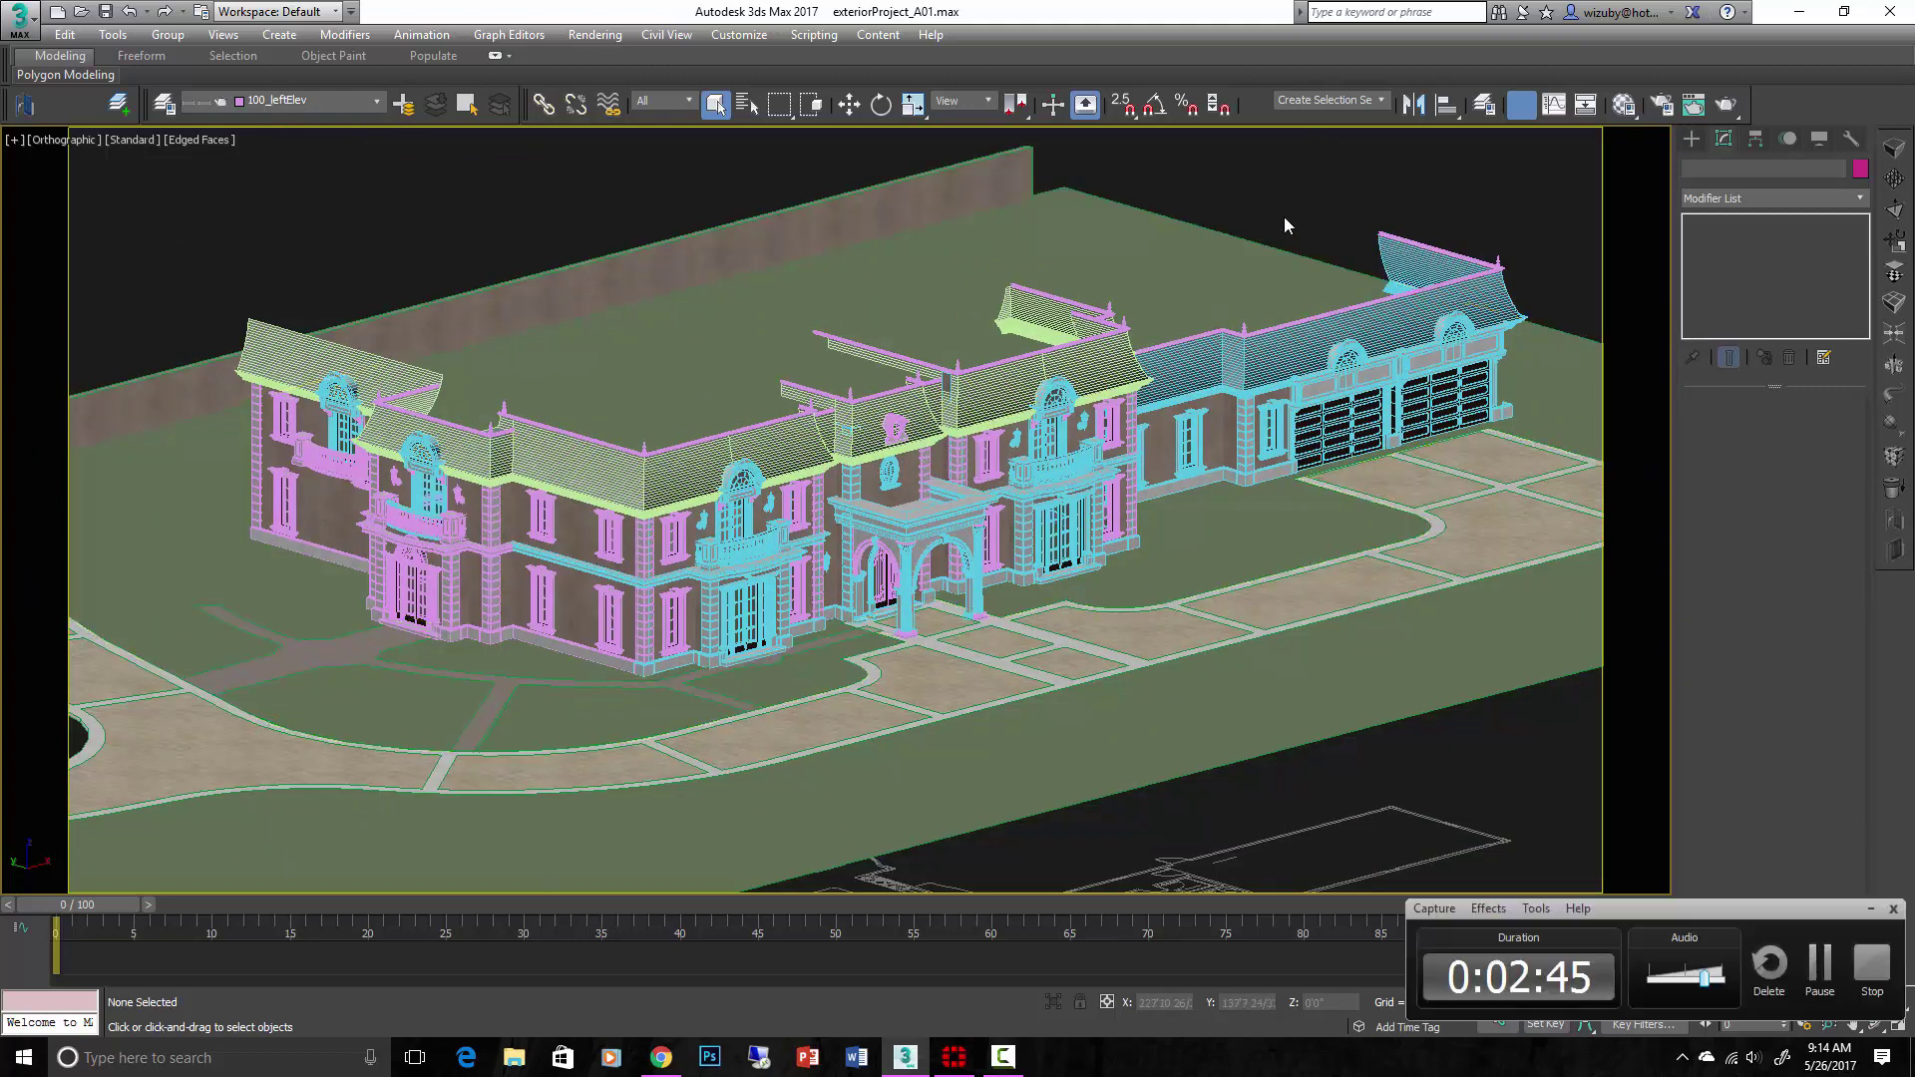
key("t")
key("z")
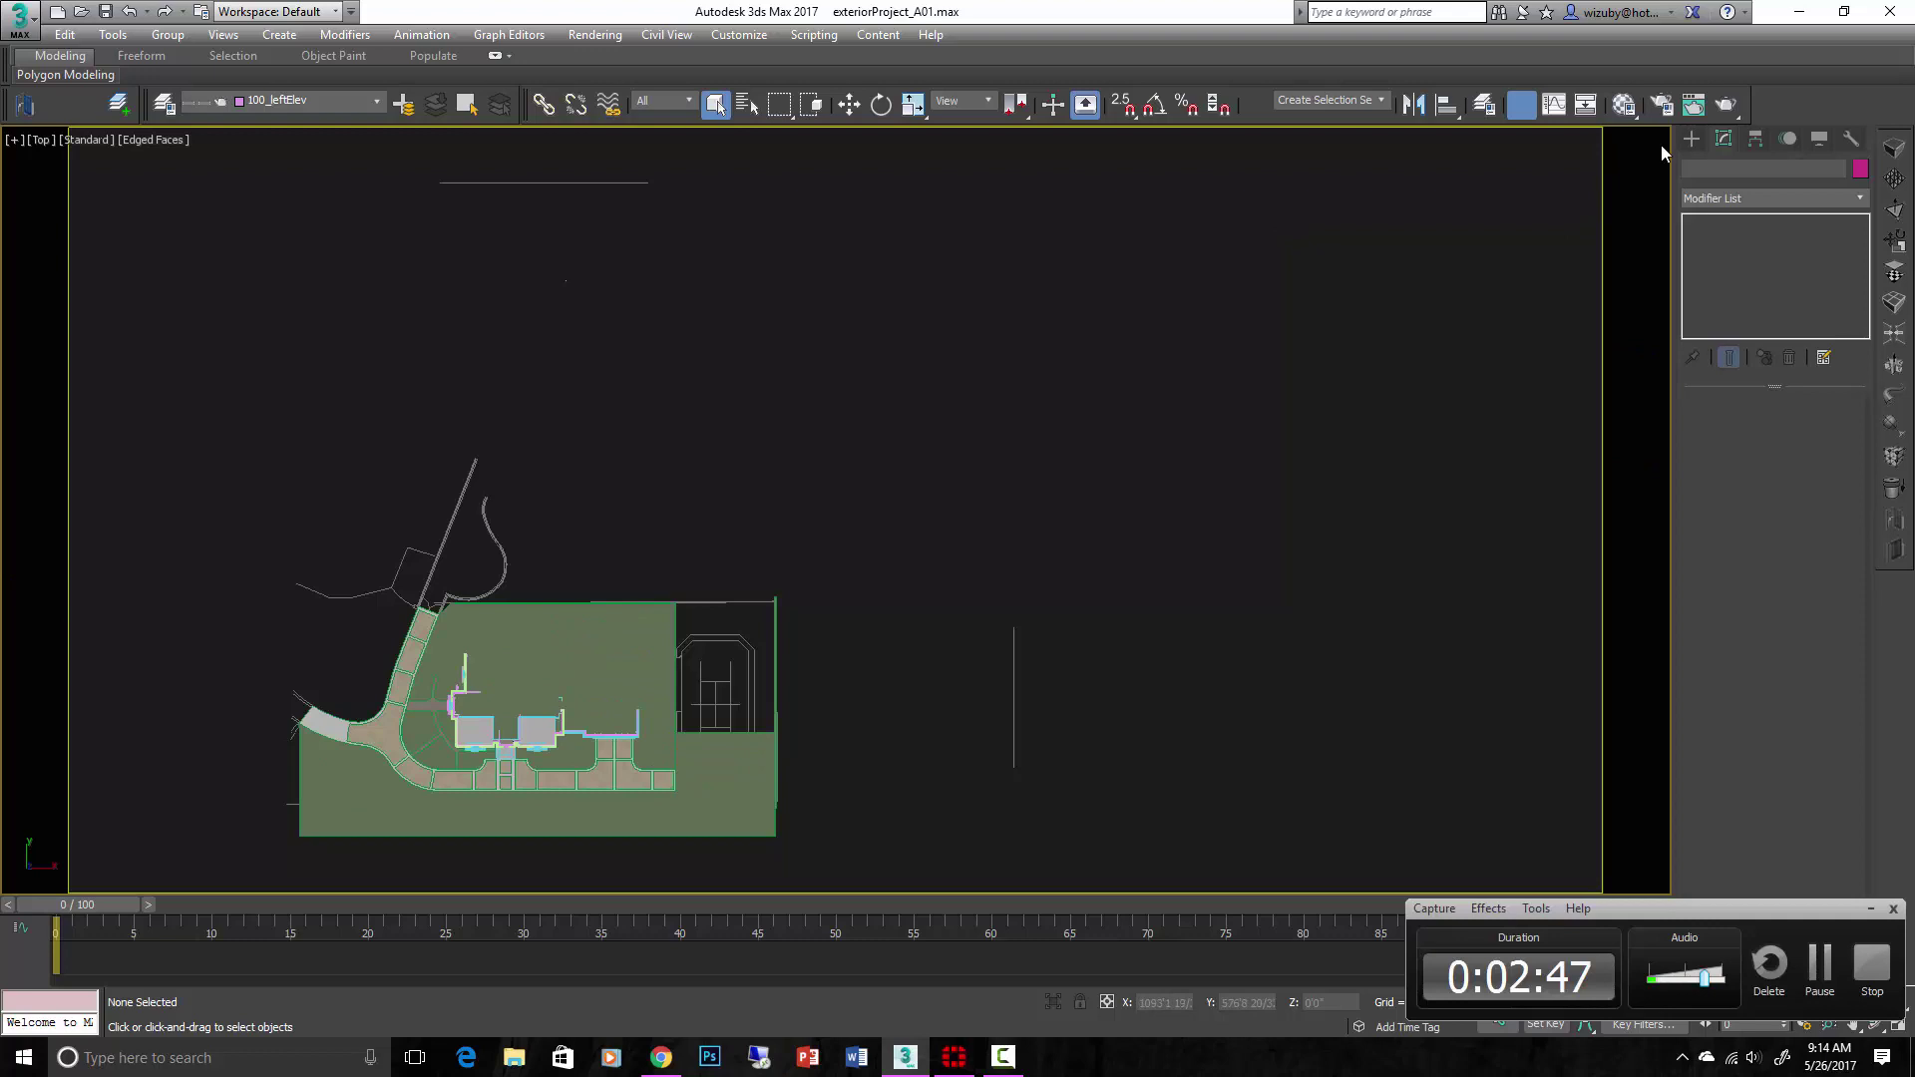
left_click(1692, 139)
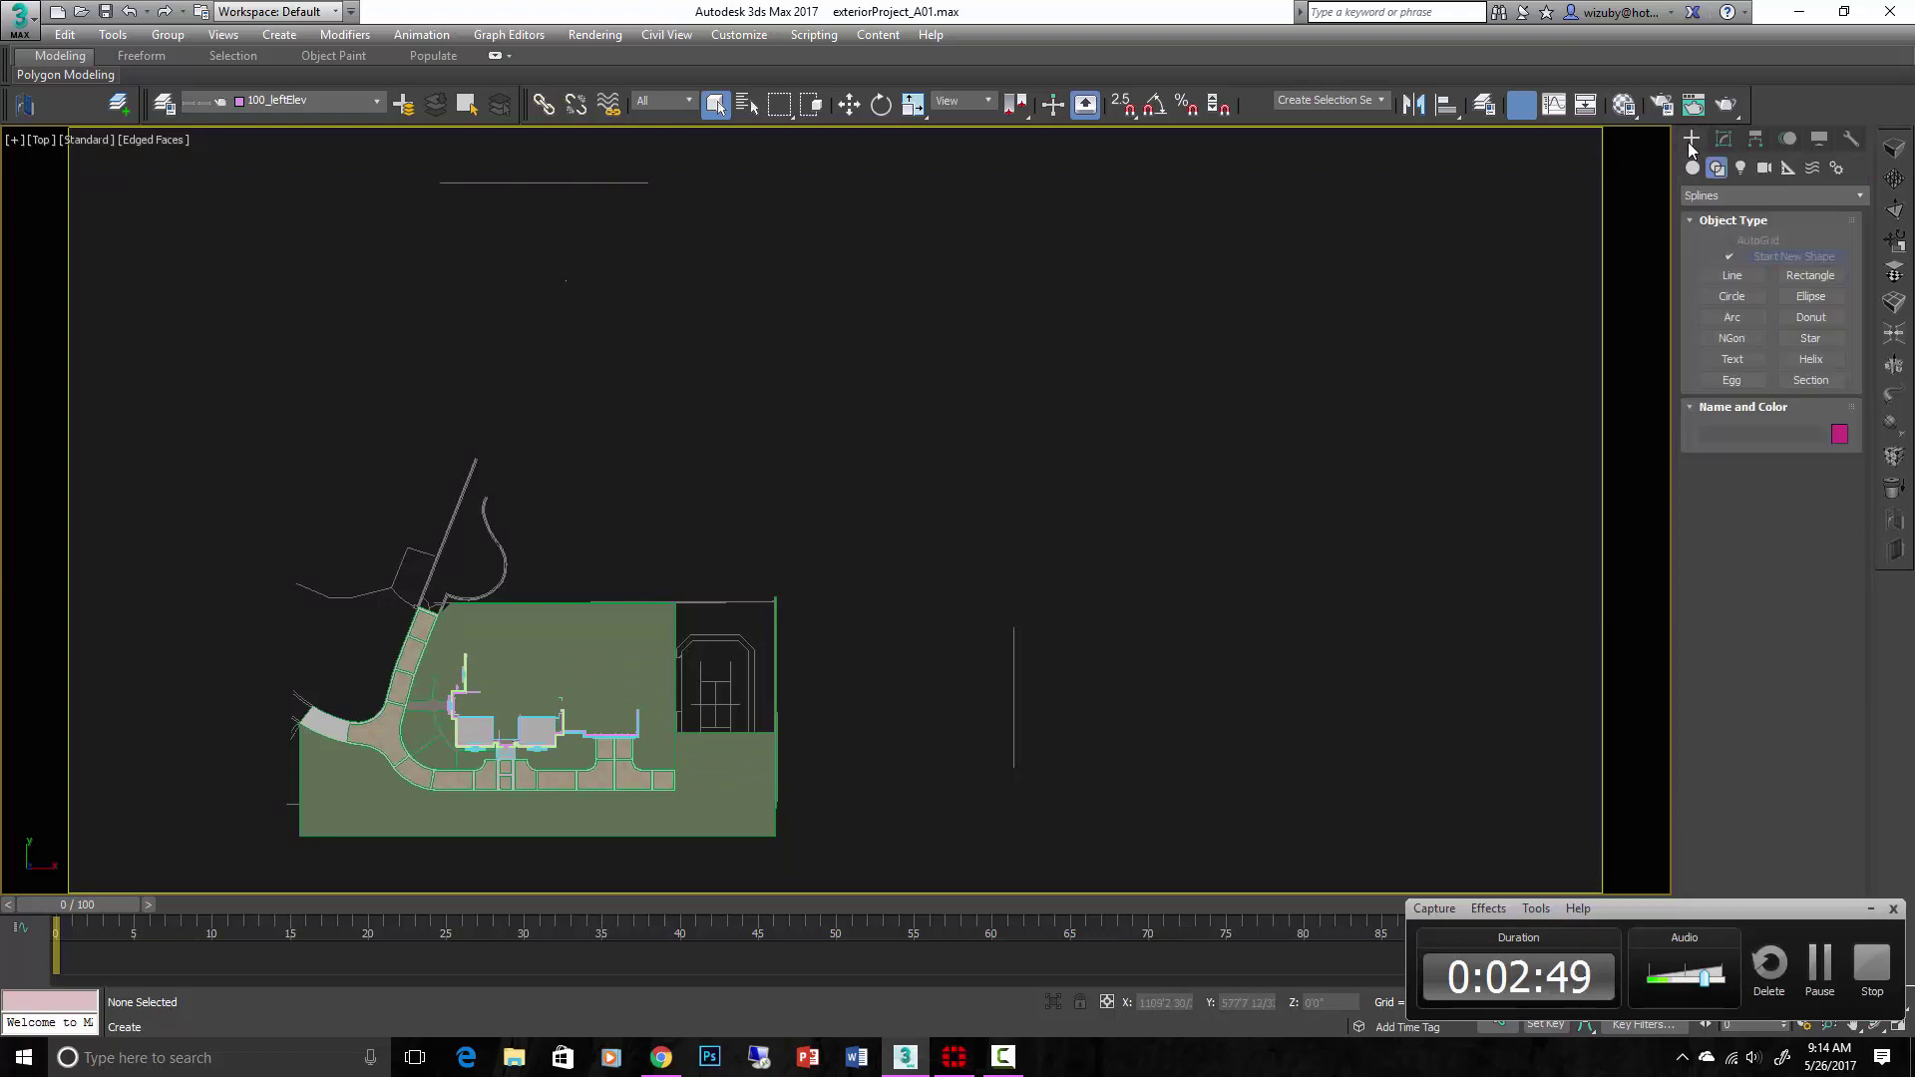
left_click(1766, 168)
left_click(1773, 196)
left_click(1805, 234)
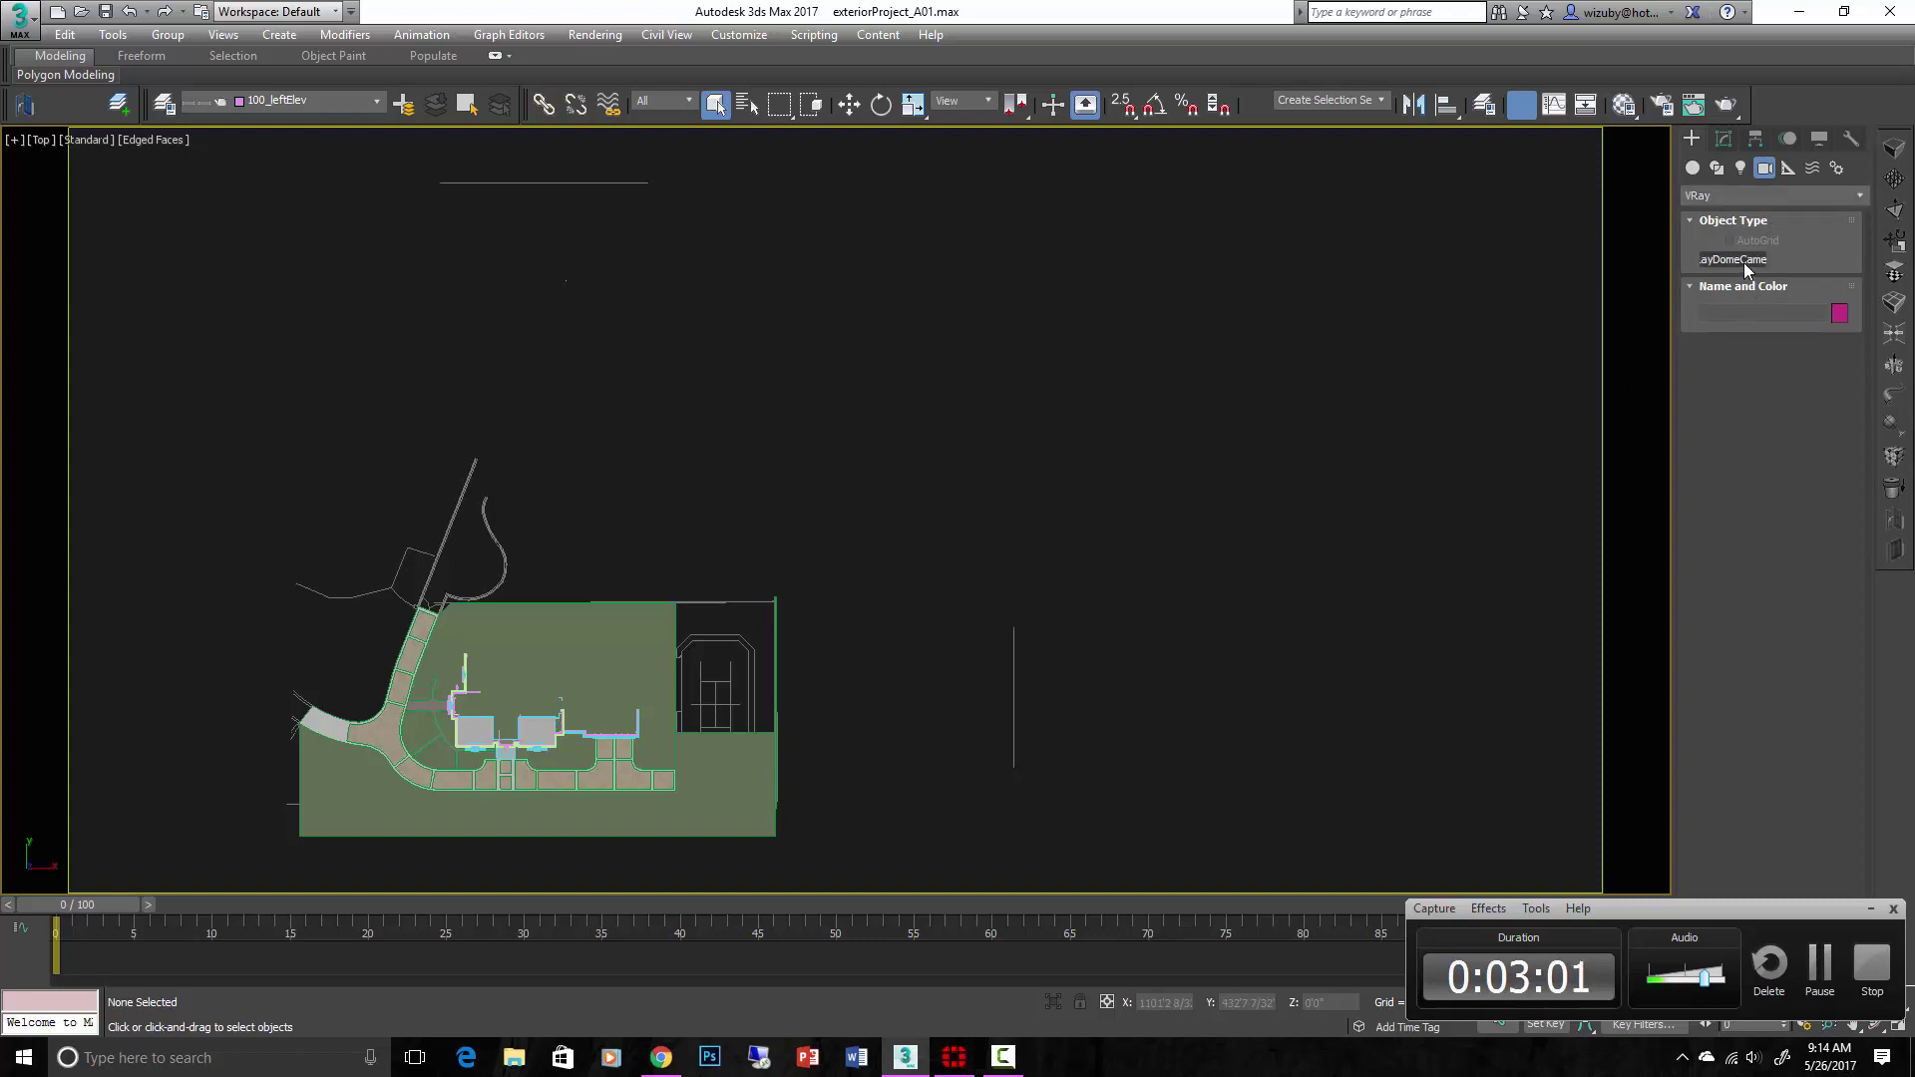
left_click(1757, 200)
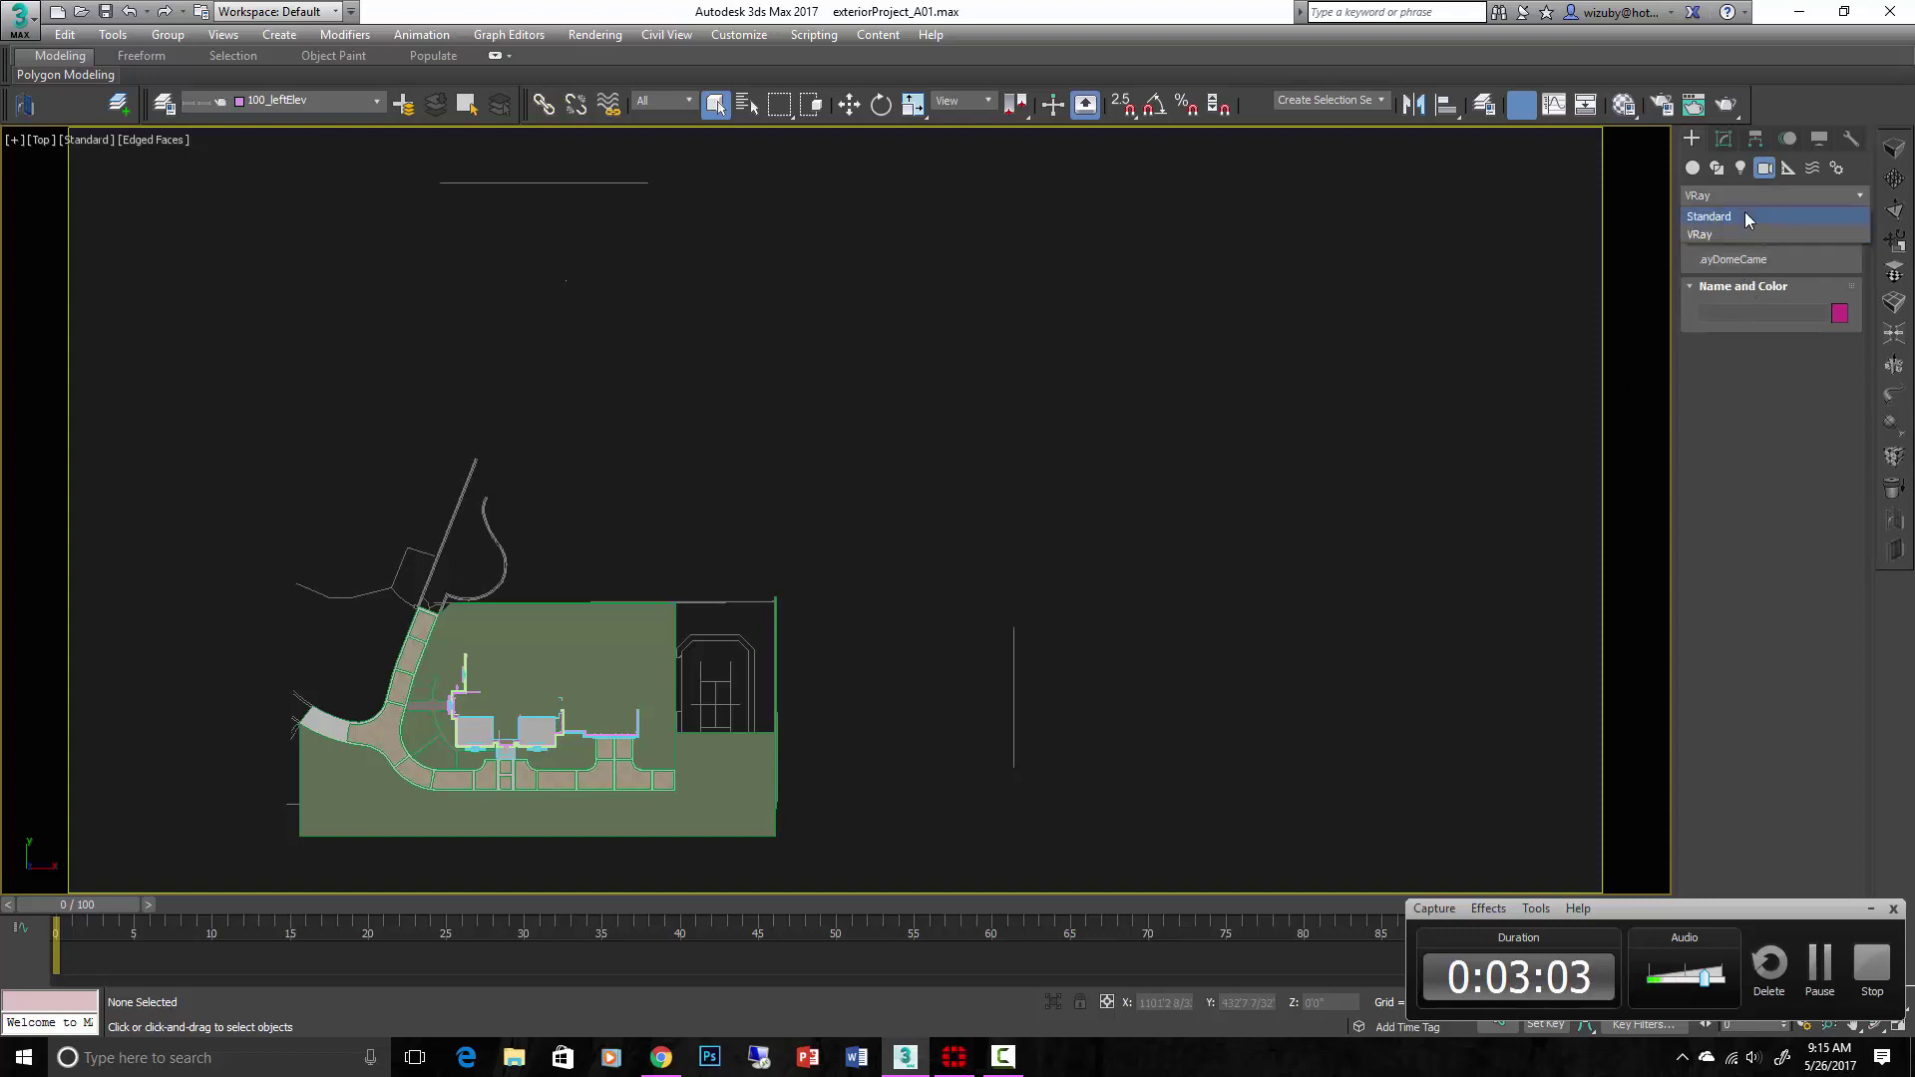
left_click(1745, 215)
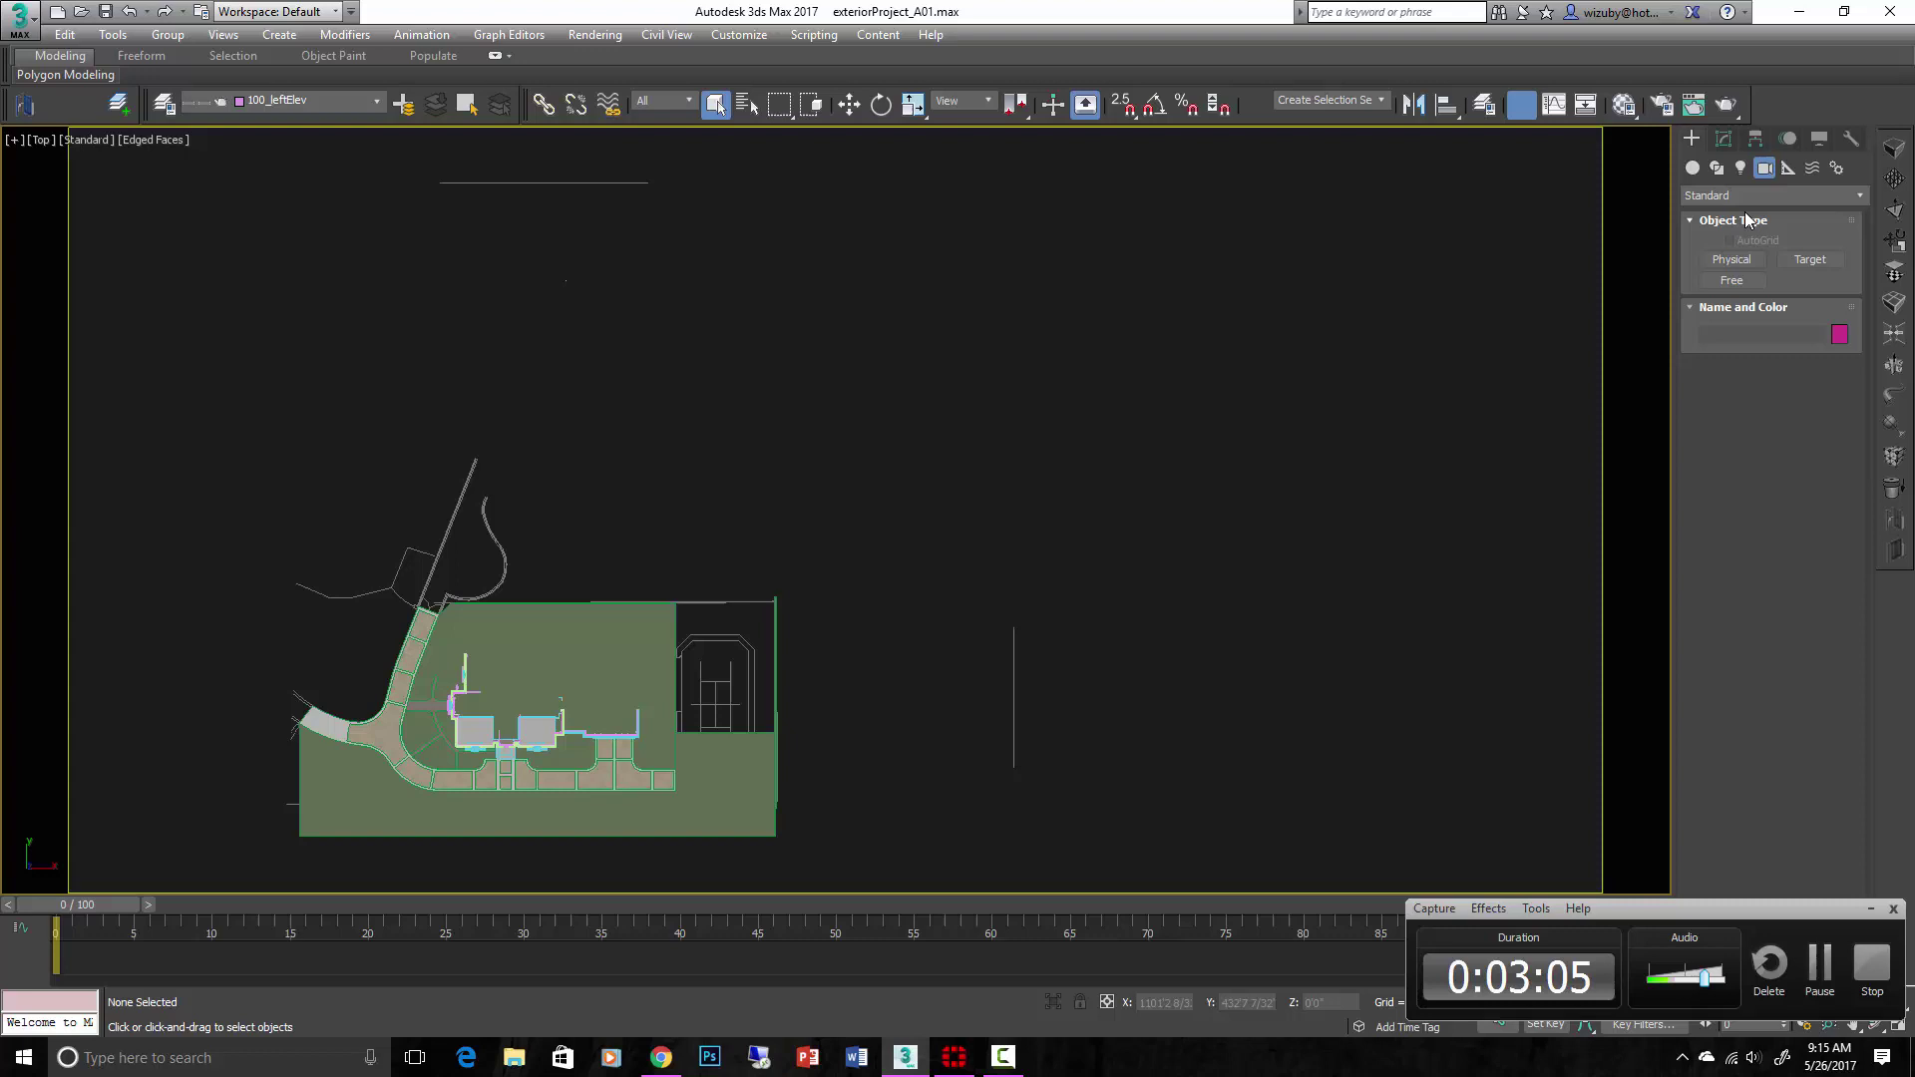
left_click(1732, 260)
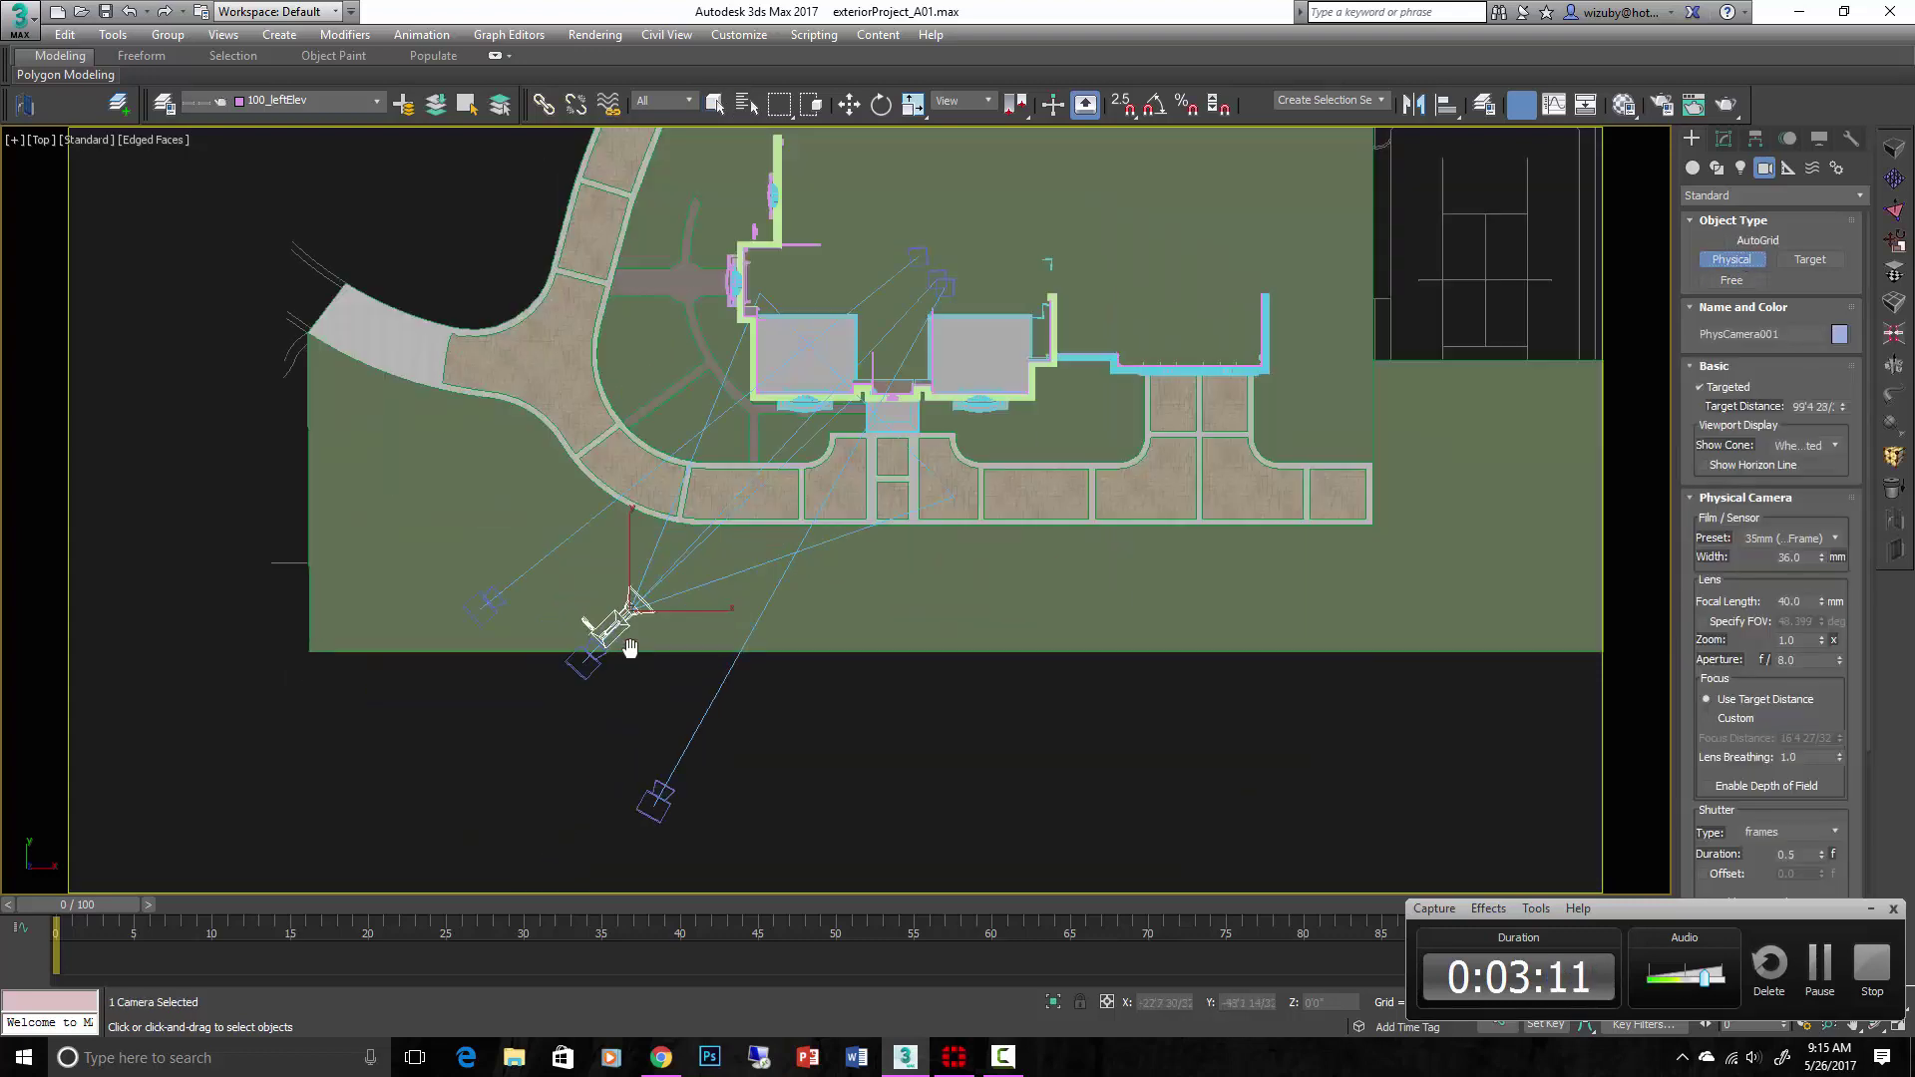
Delete the old cameras VRayCam001 and VRayCam002 outside the front edge of the lawn.
middle_click_drag(630, 648, 652, 628)
scroll(651, 628, "up", 2)
right_click(645, 596)
left_click(629, 601)
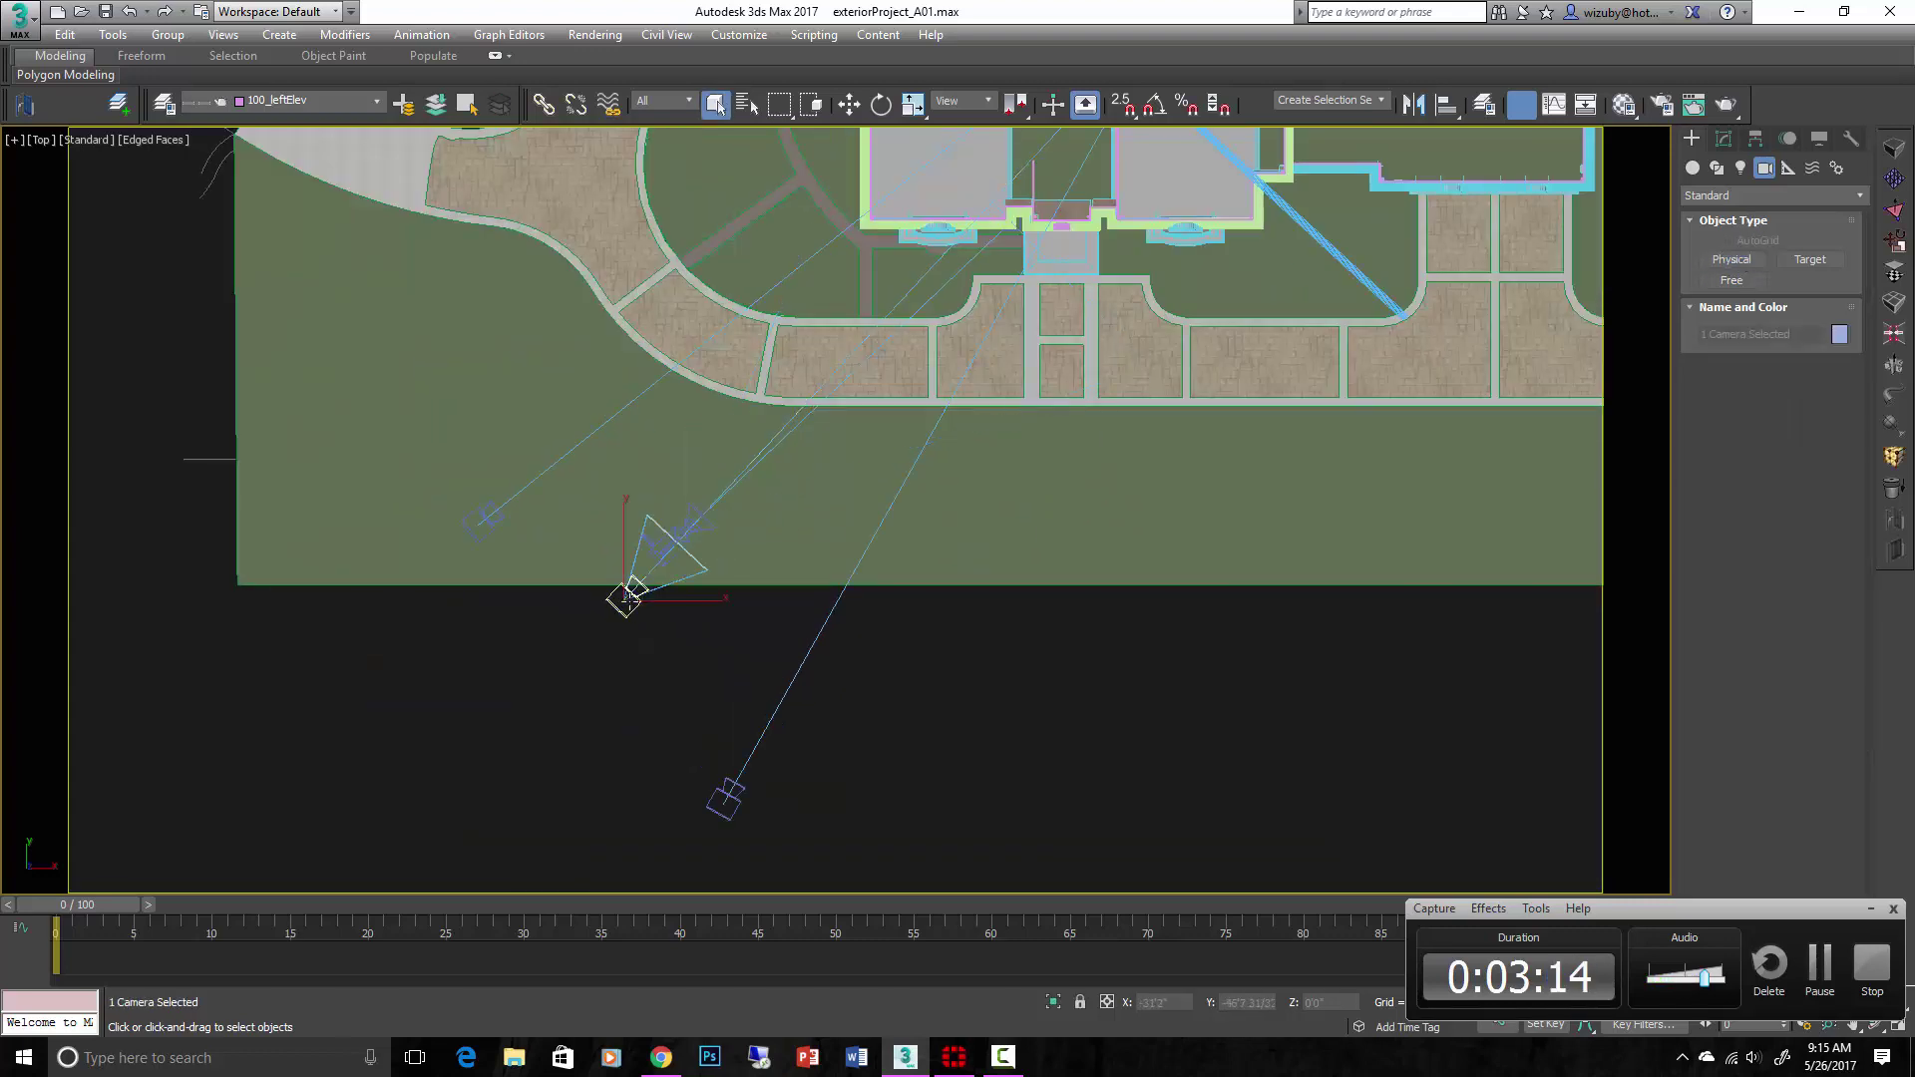
left_click(724, 799)
left_click(724, 799)
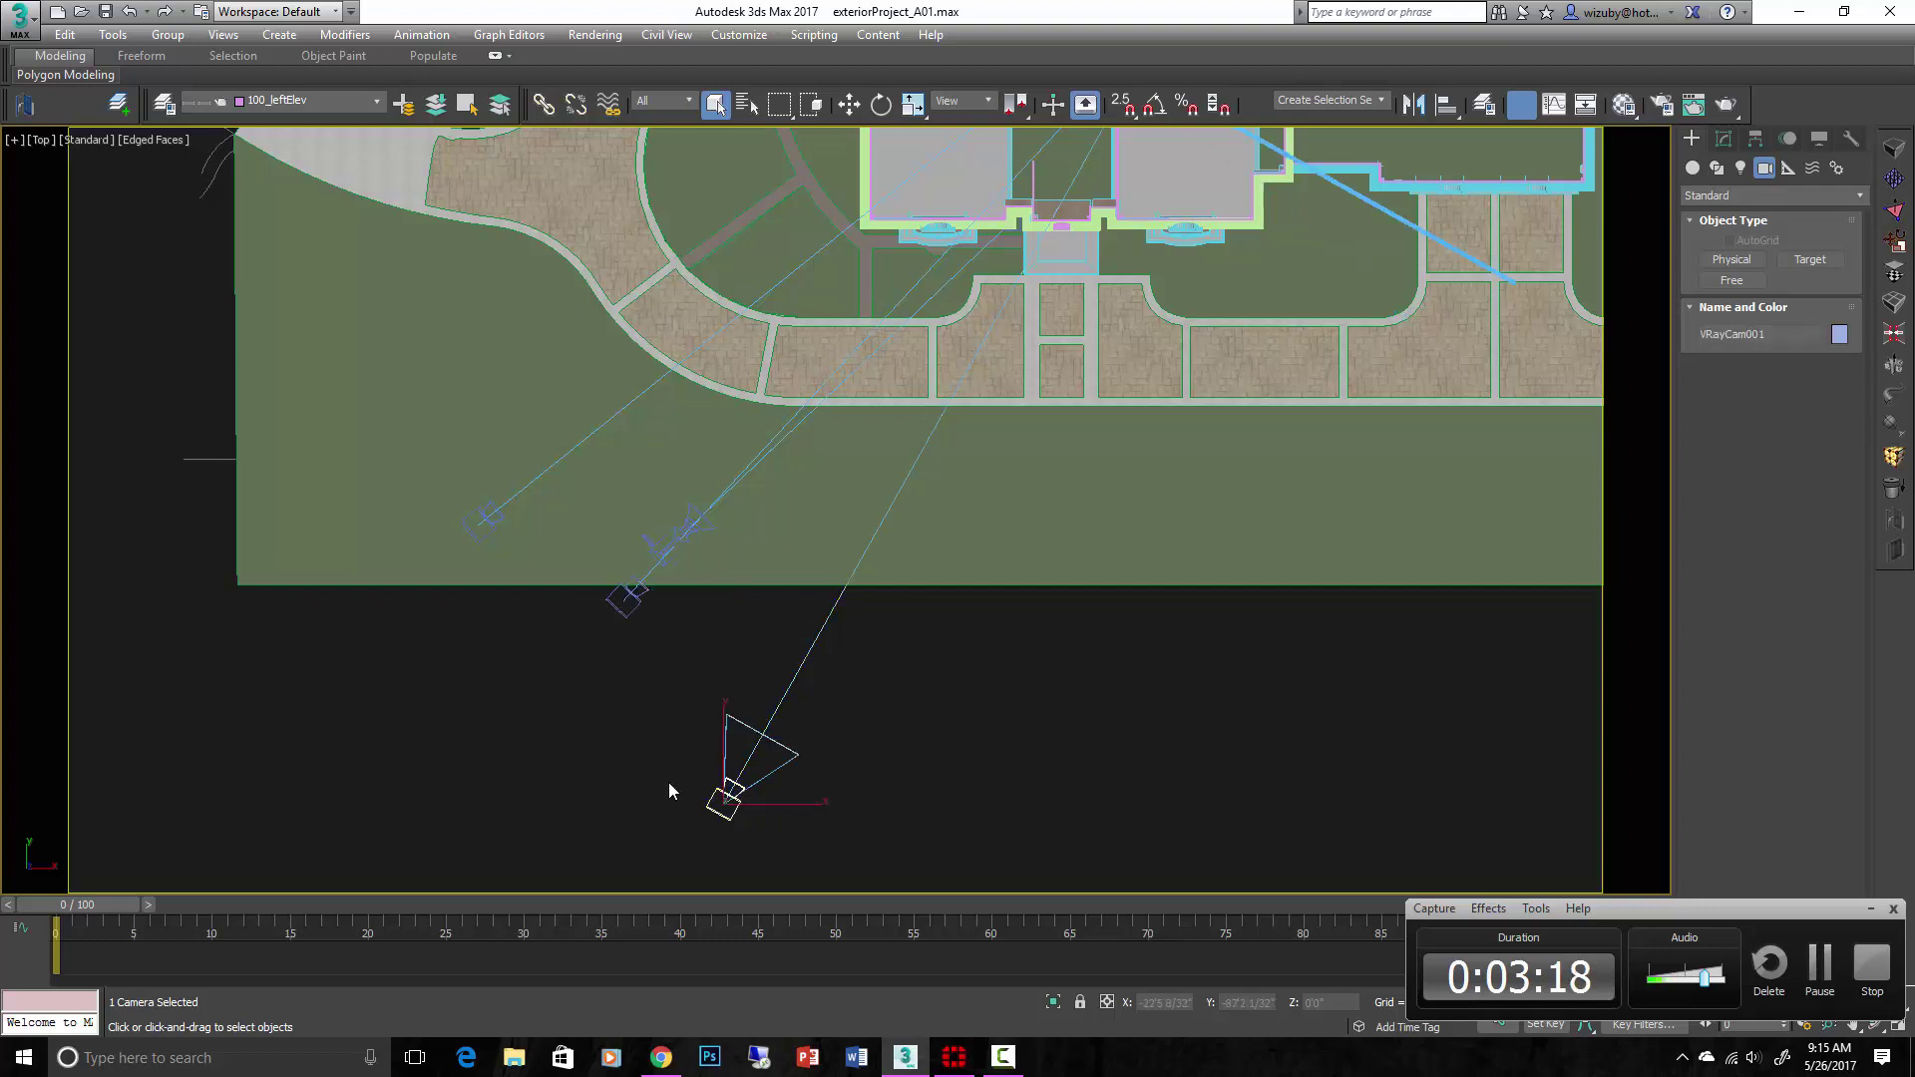
key("Delete")
left_click(626, 604)
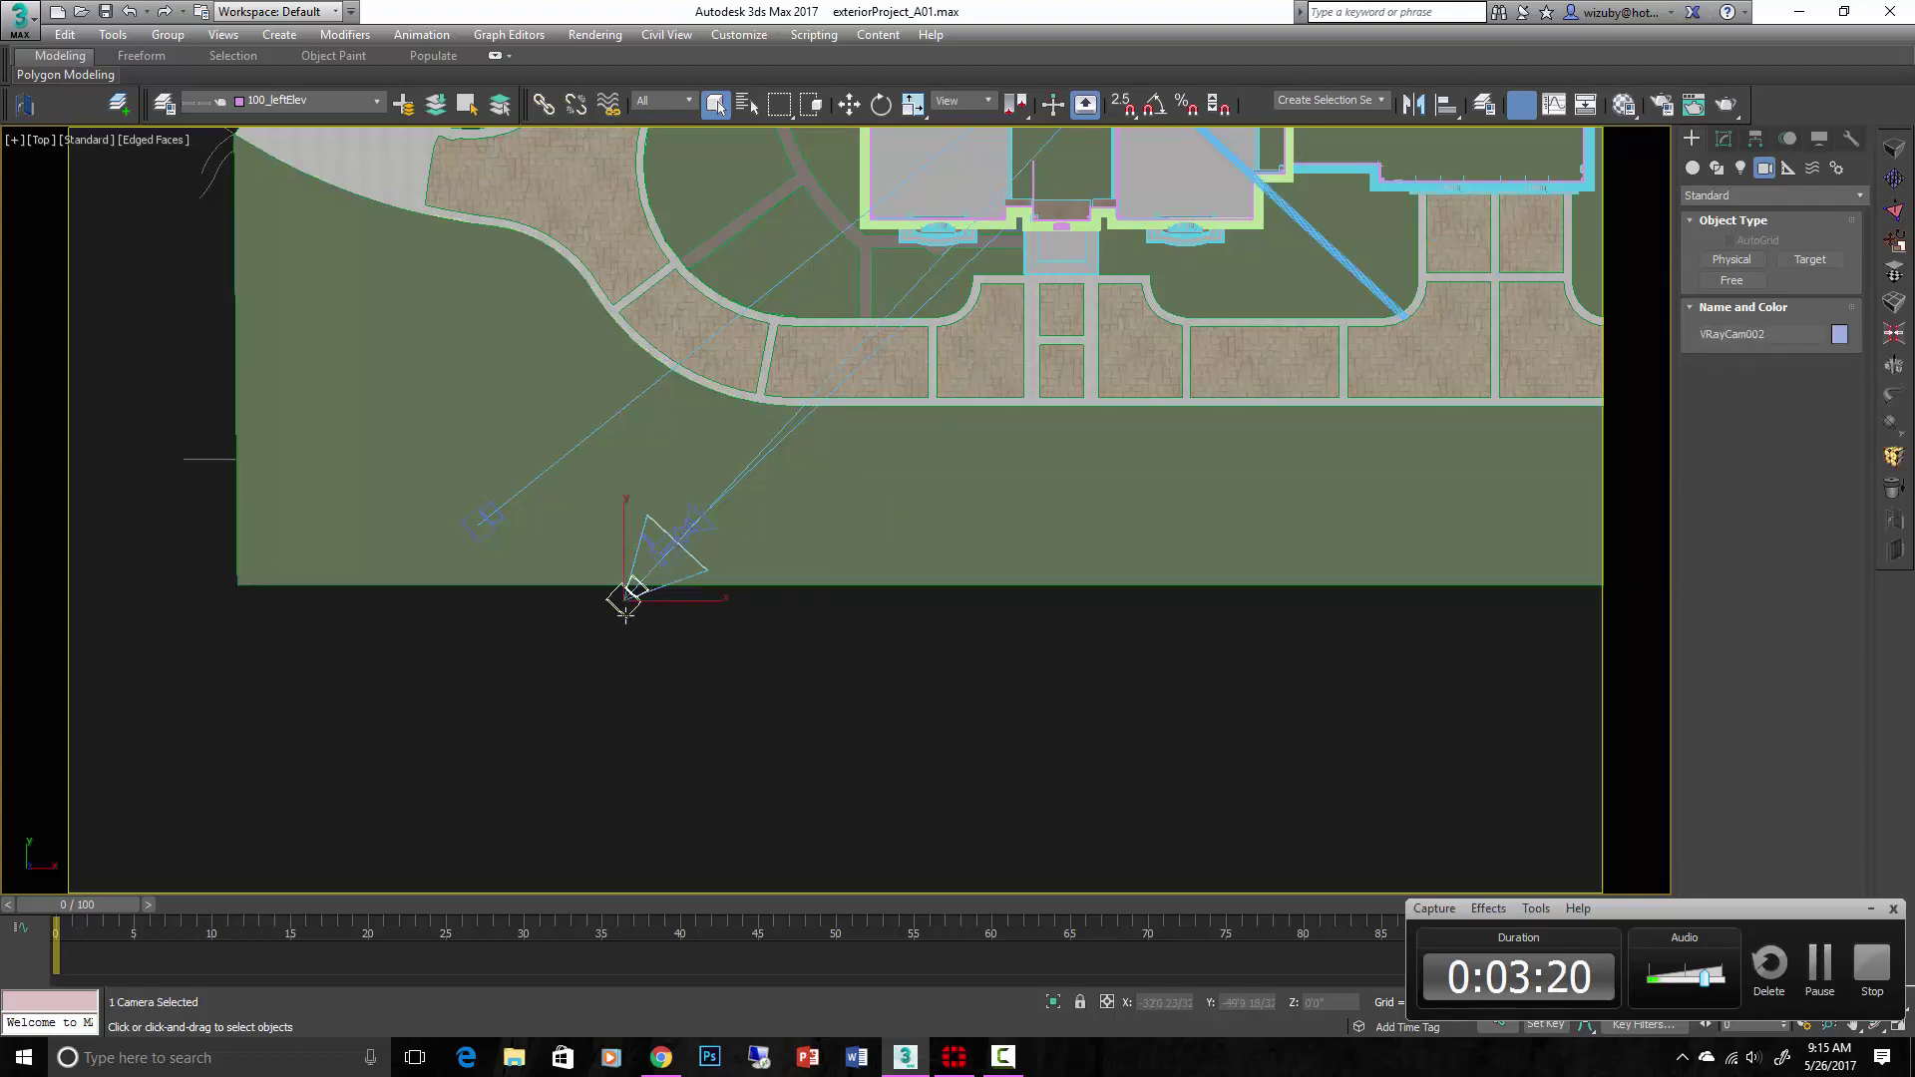
key("Delete")
Delete the remaining old camera VRayCam003 from the front lawn in the top view.
key("p")
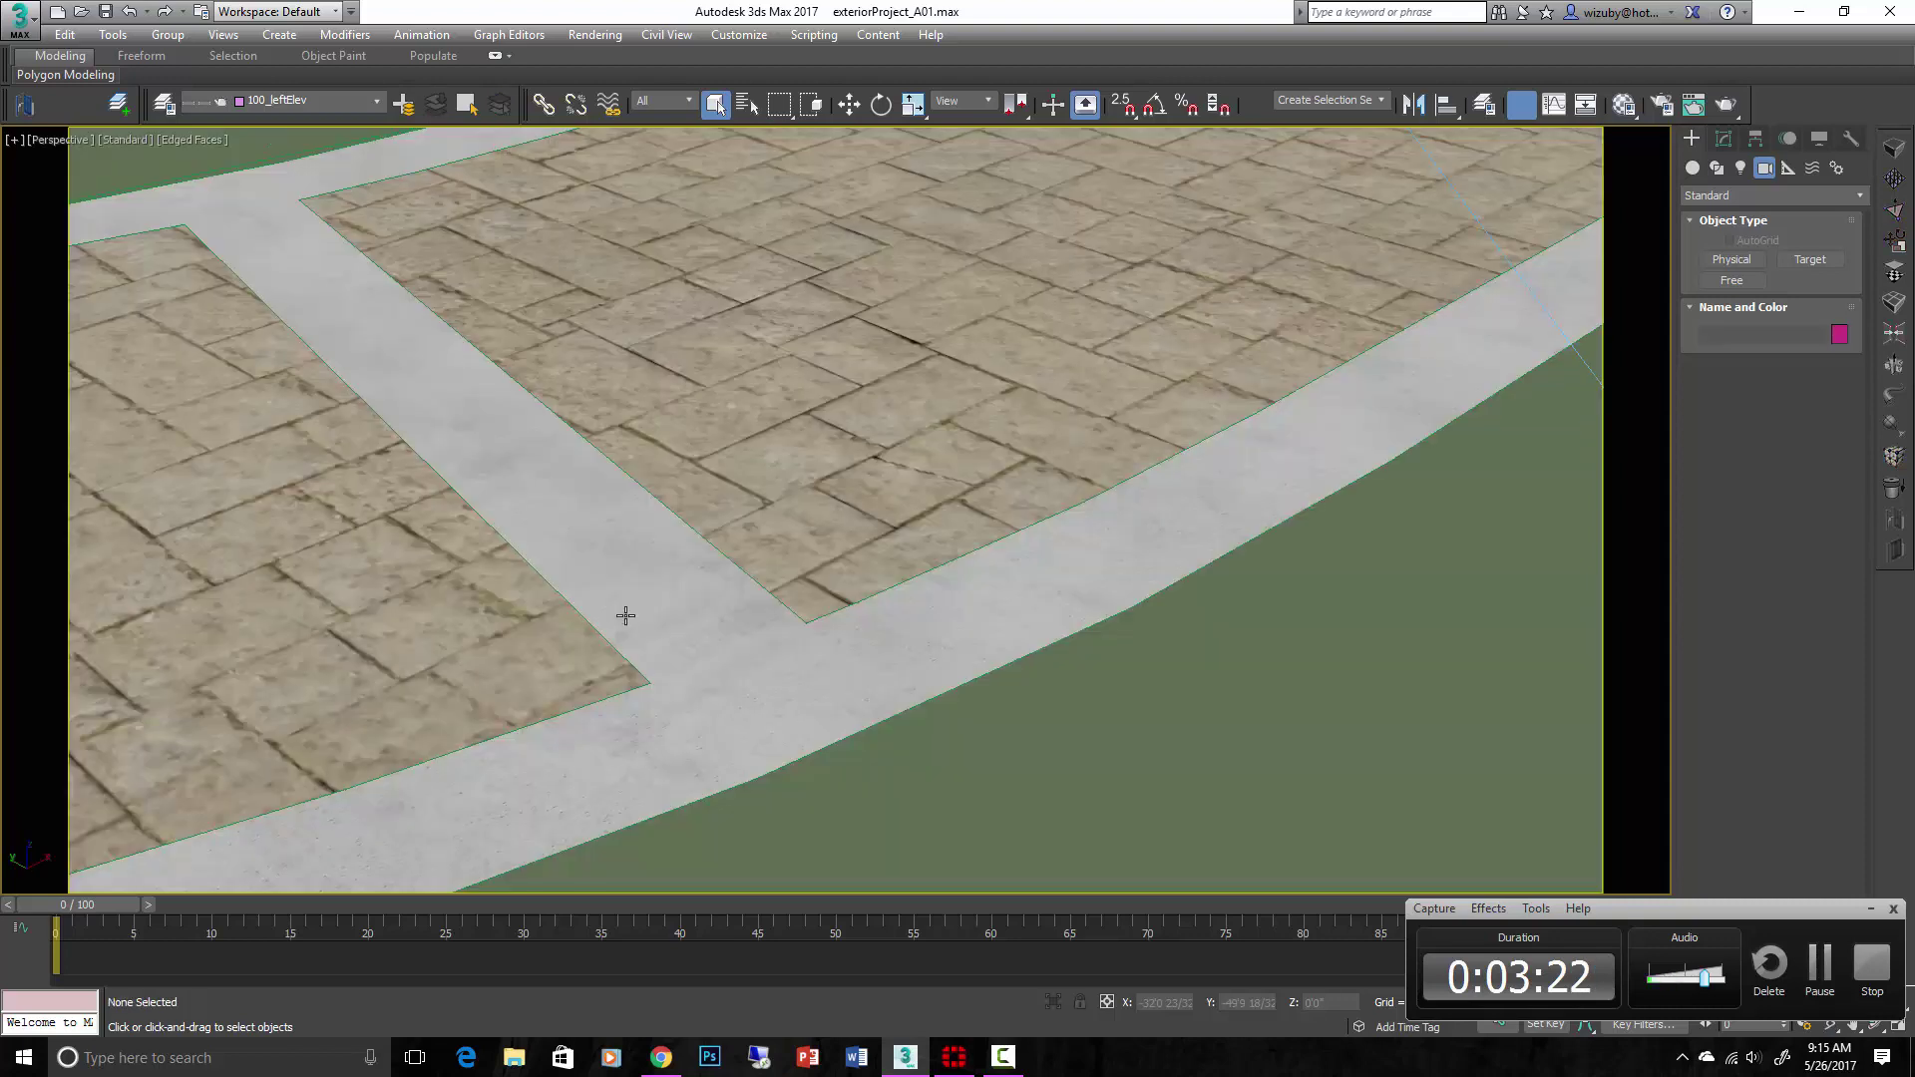
key("t")
scroll(649, 728, "up", 5)
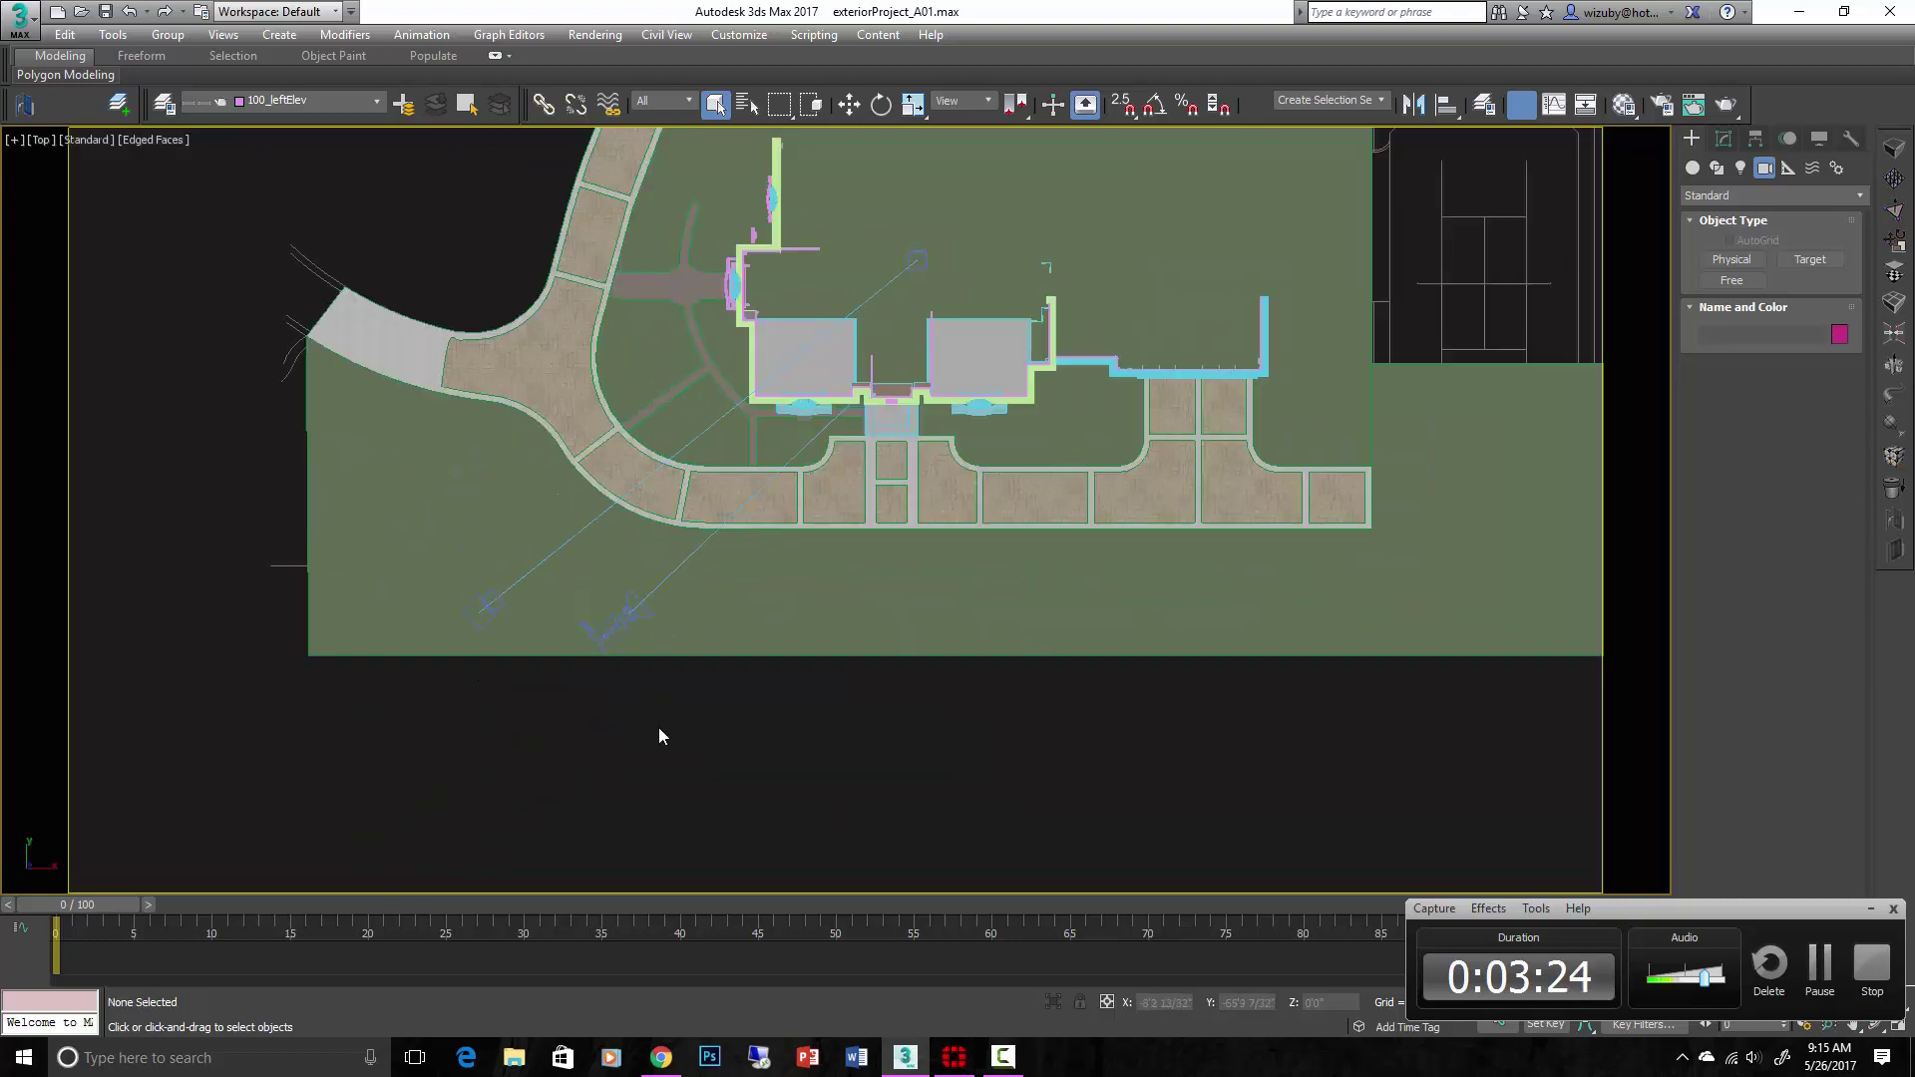
left_click(485, 615)
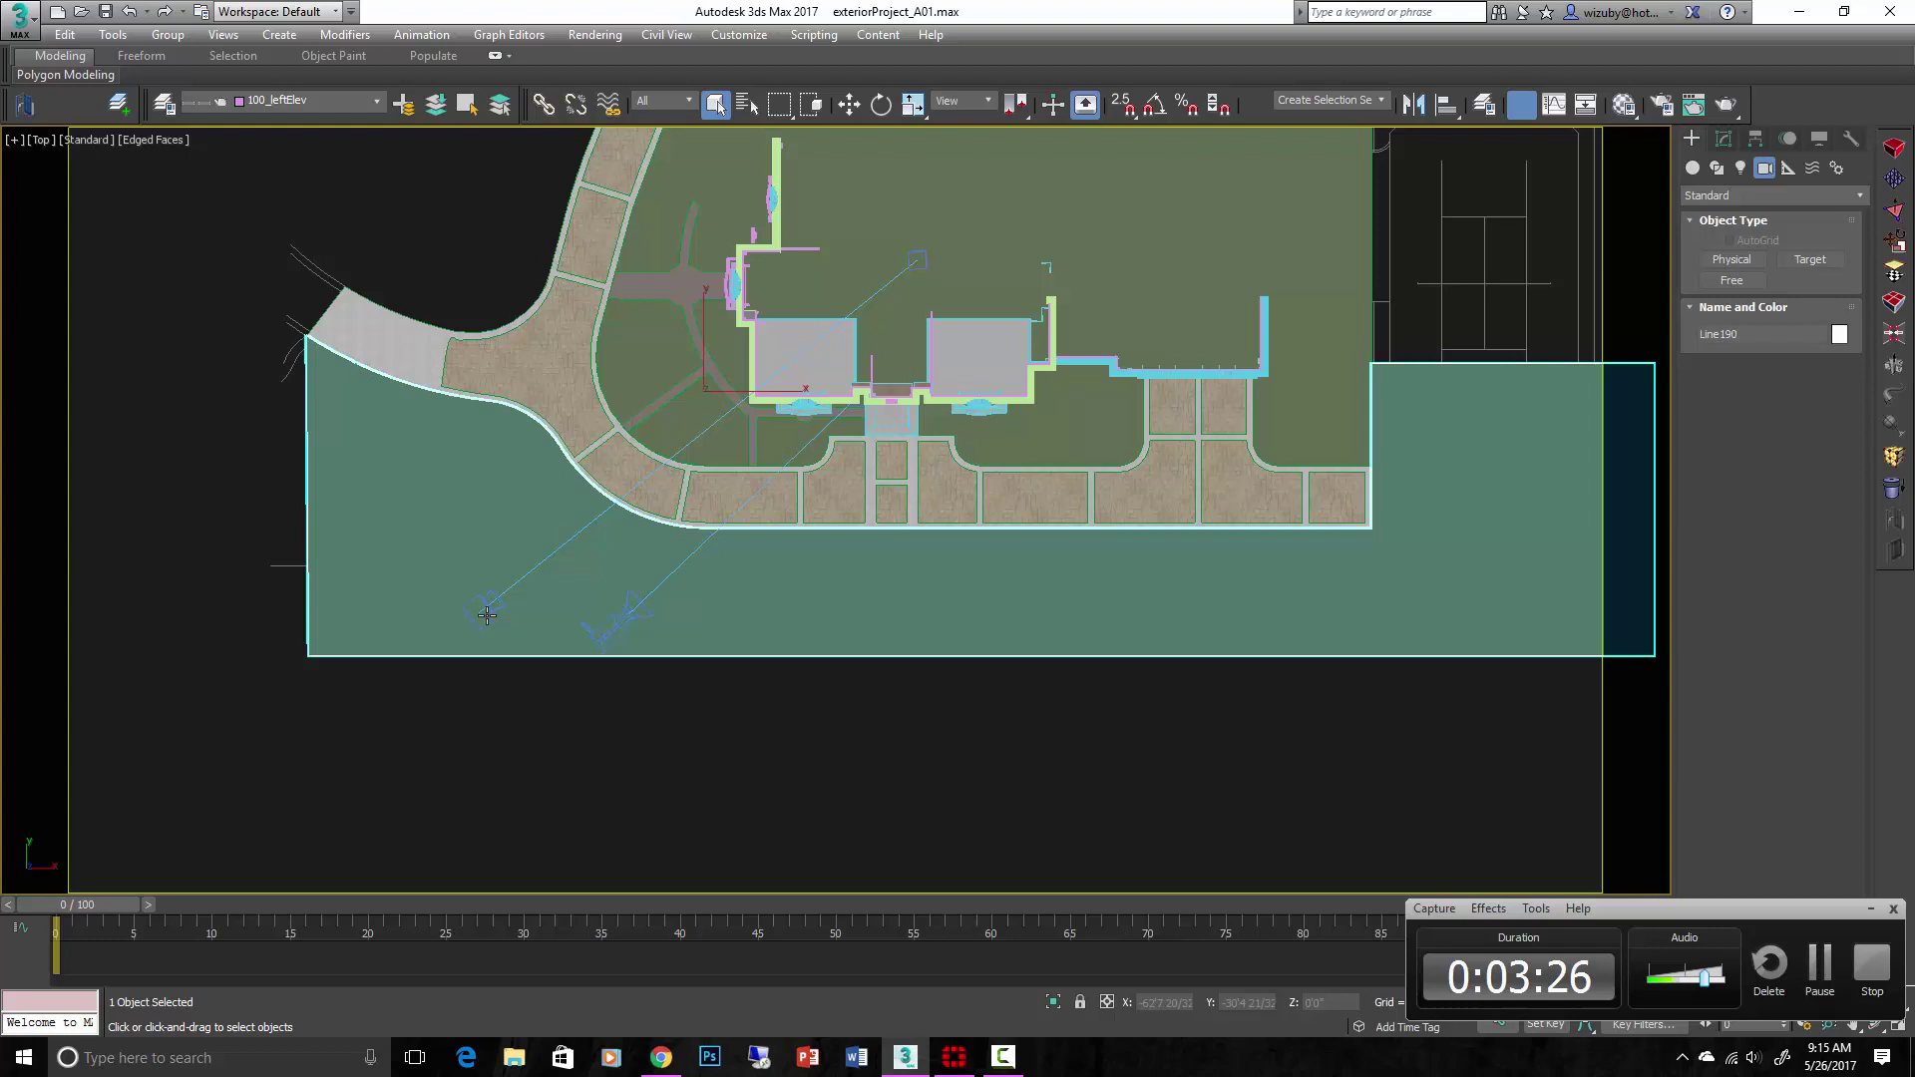
left_click(484, 612)
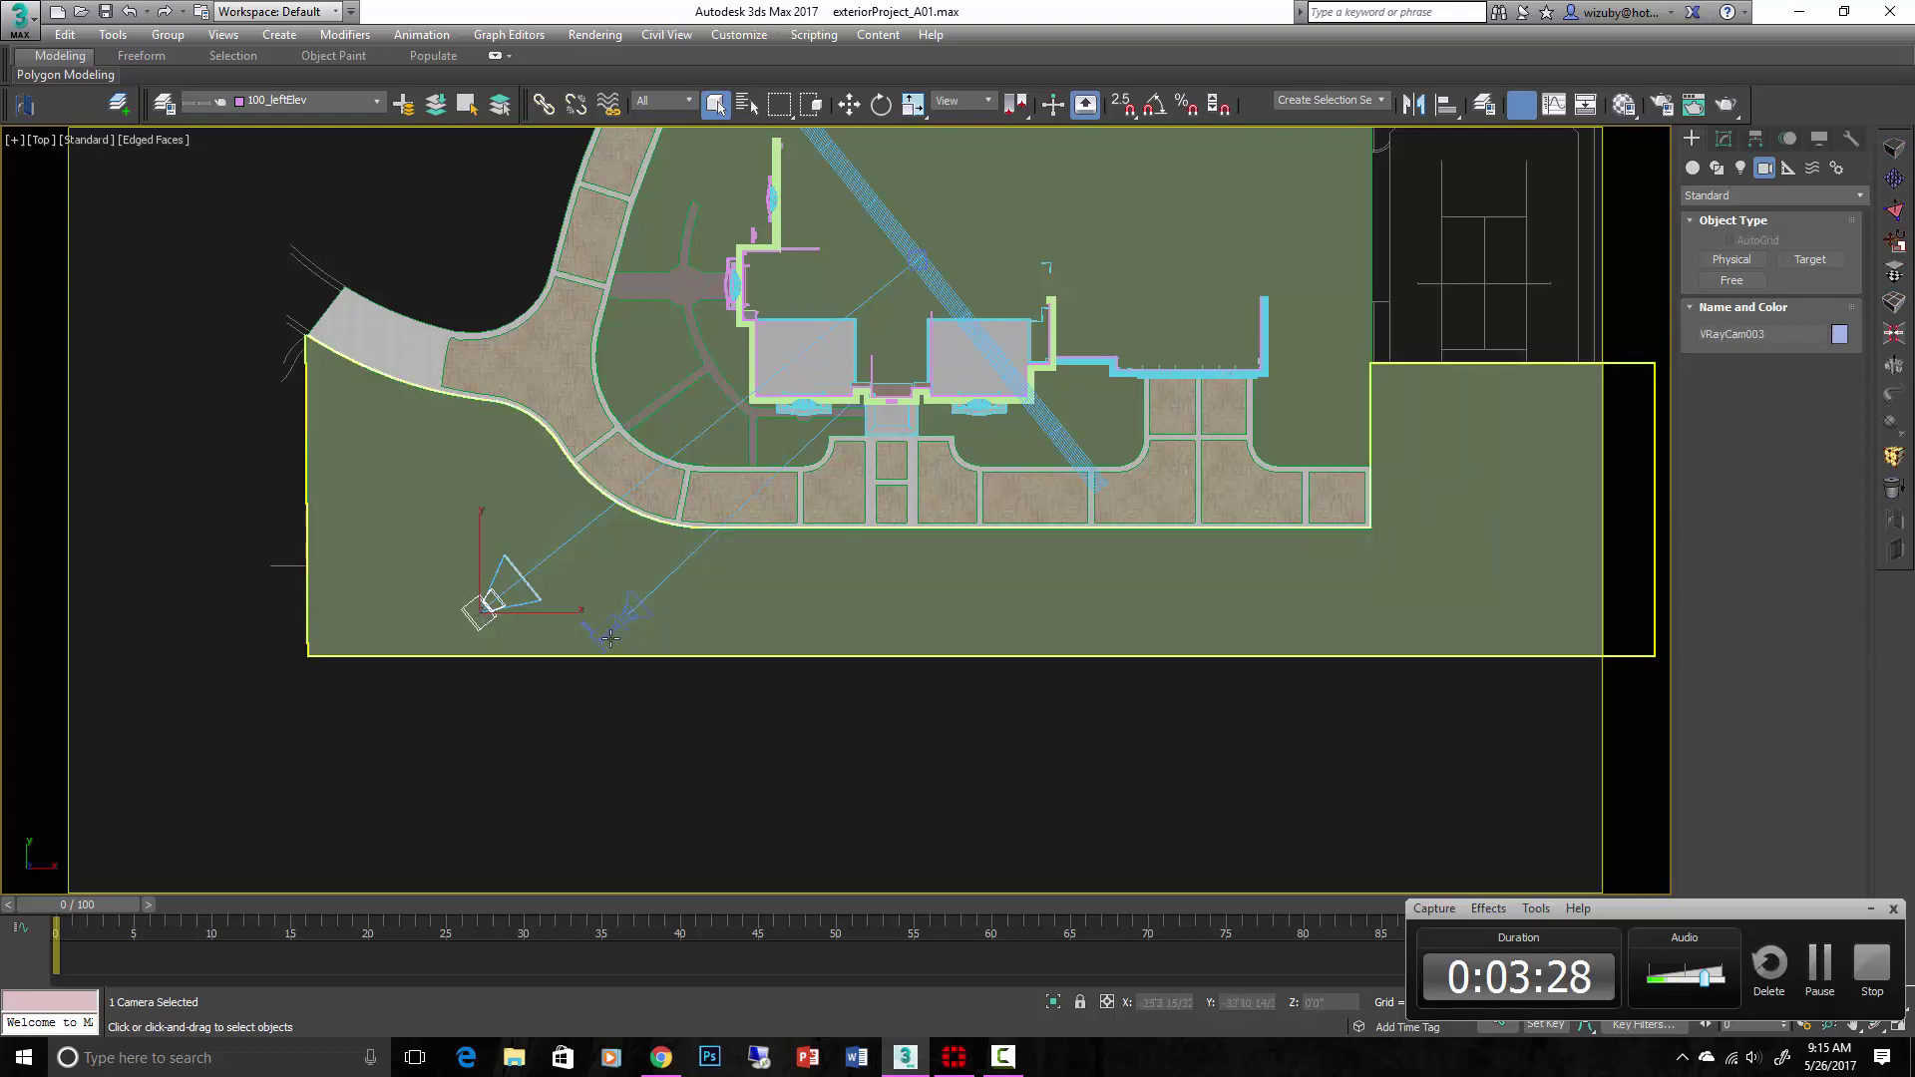
key("Delete")
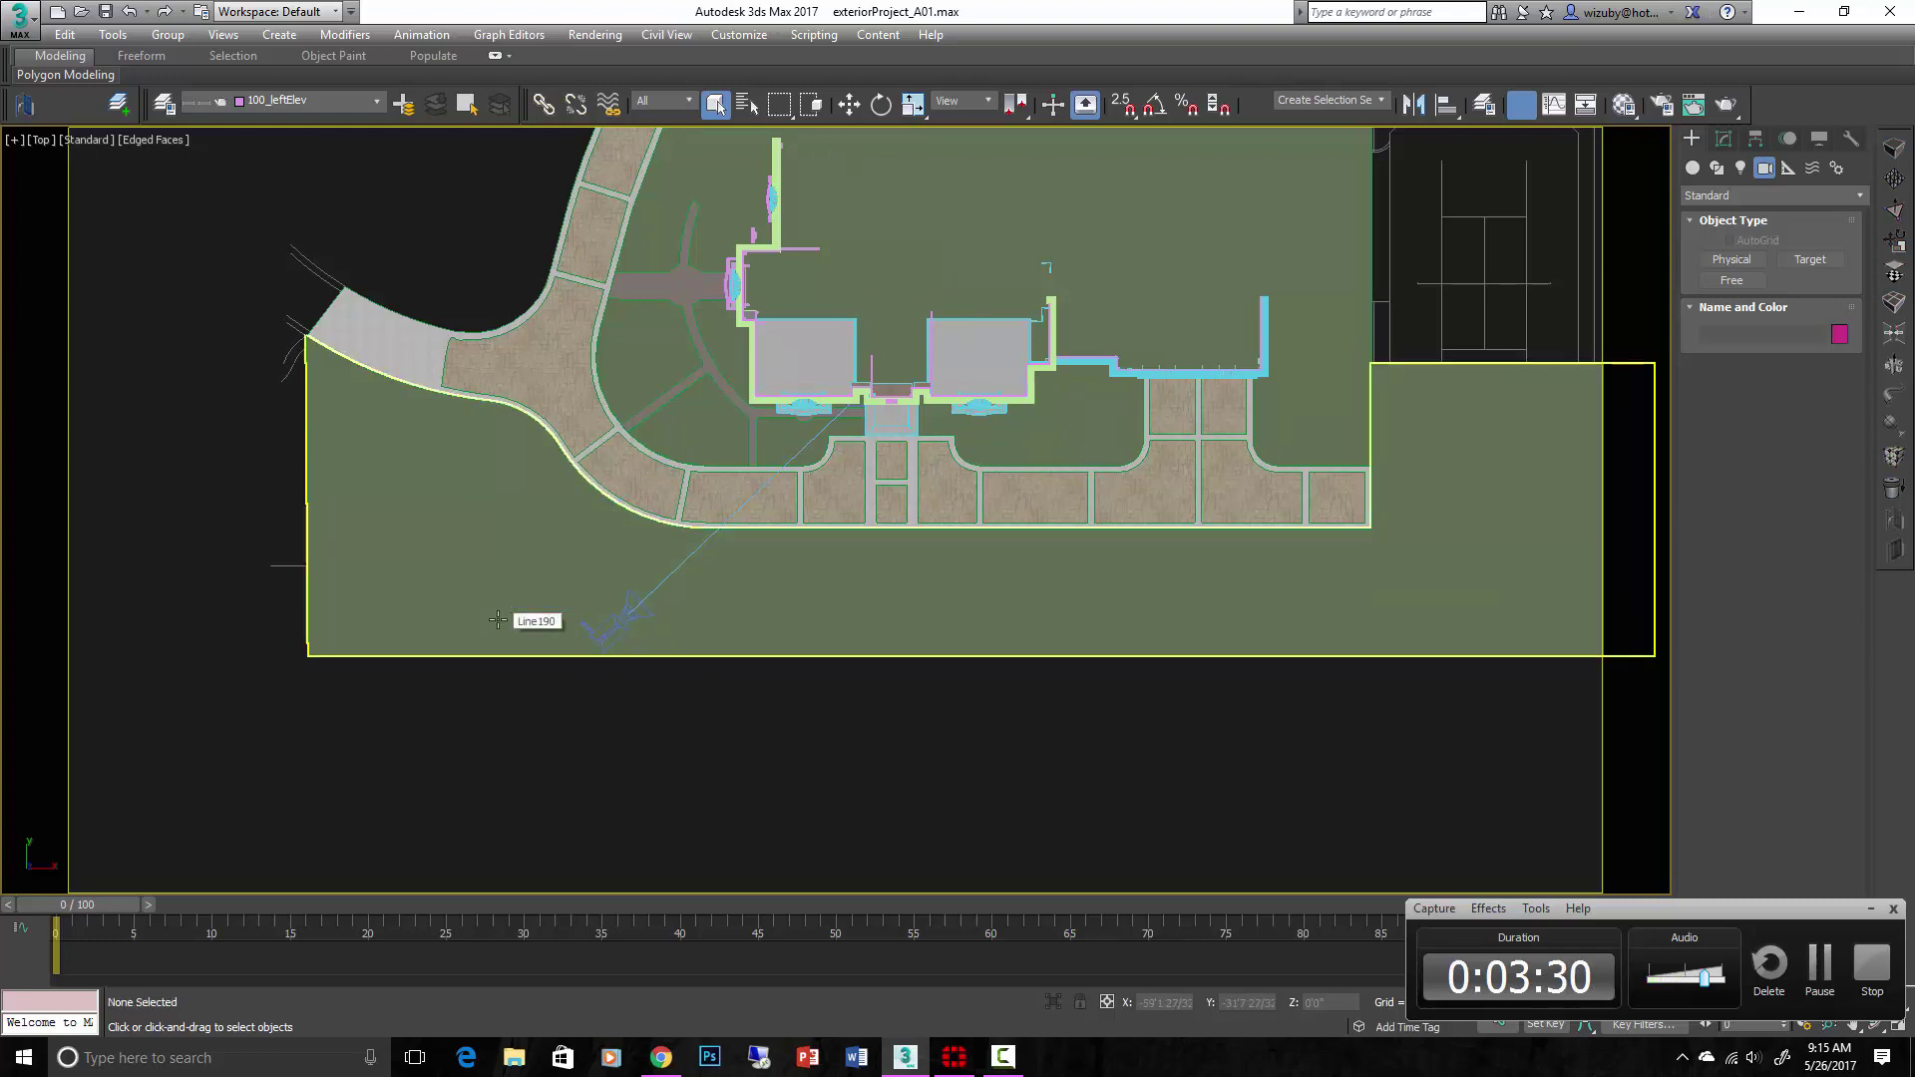
Select PhysCamera001 and look through it with shaded display.
scroll(636, 630, "up", 5)
key("F3")
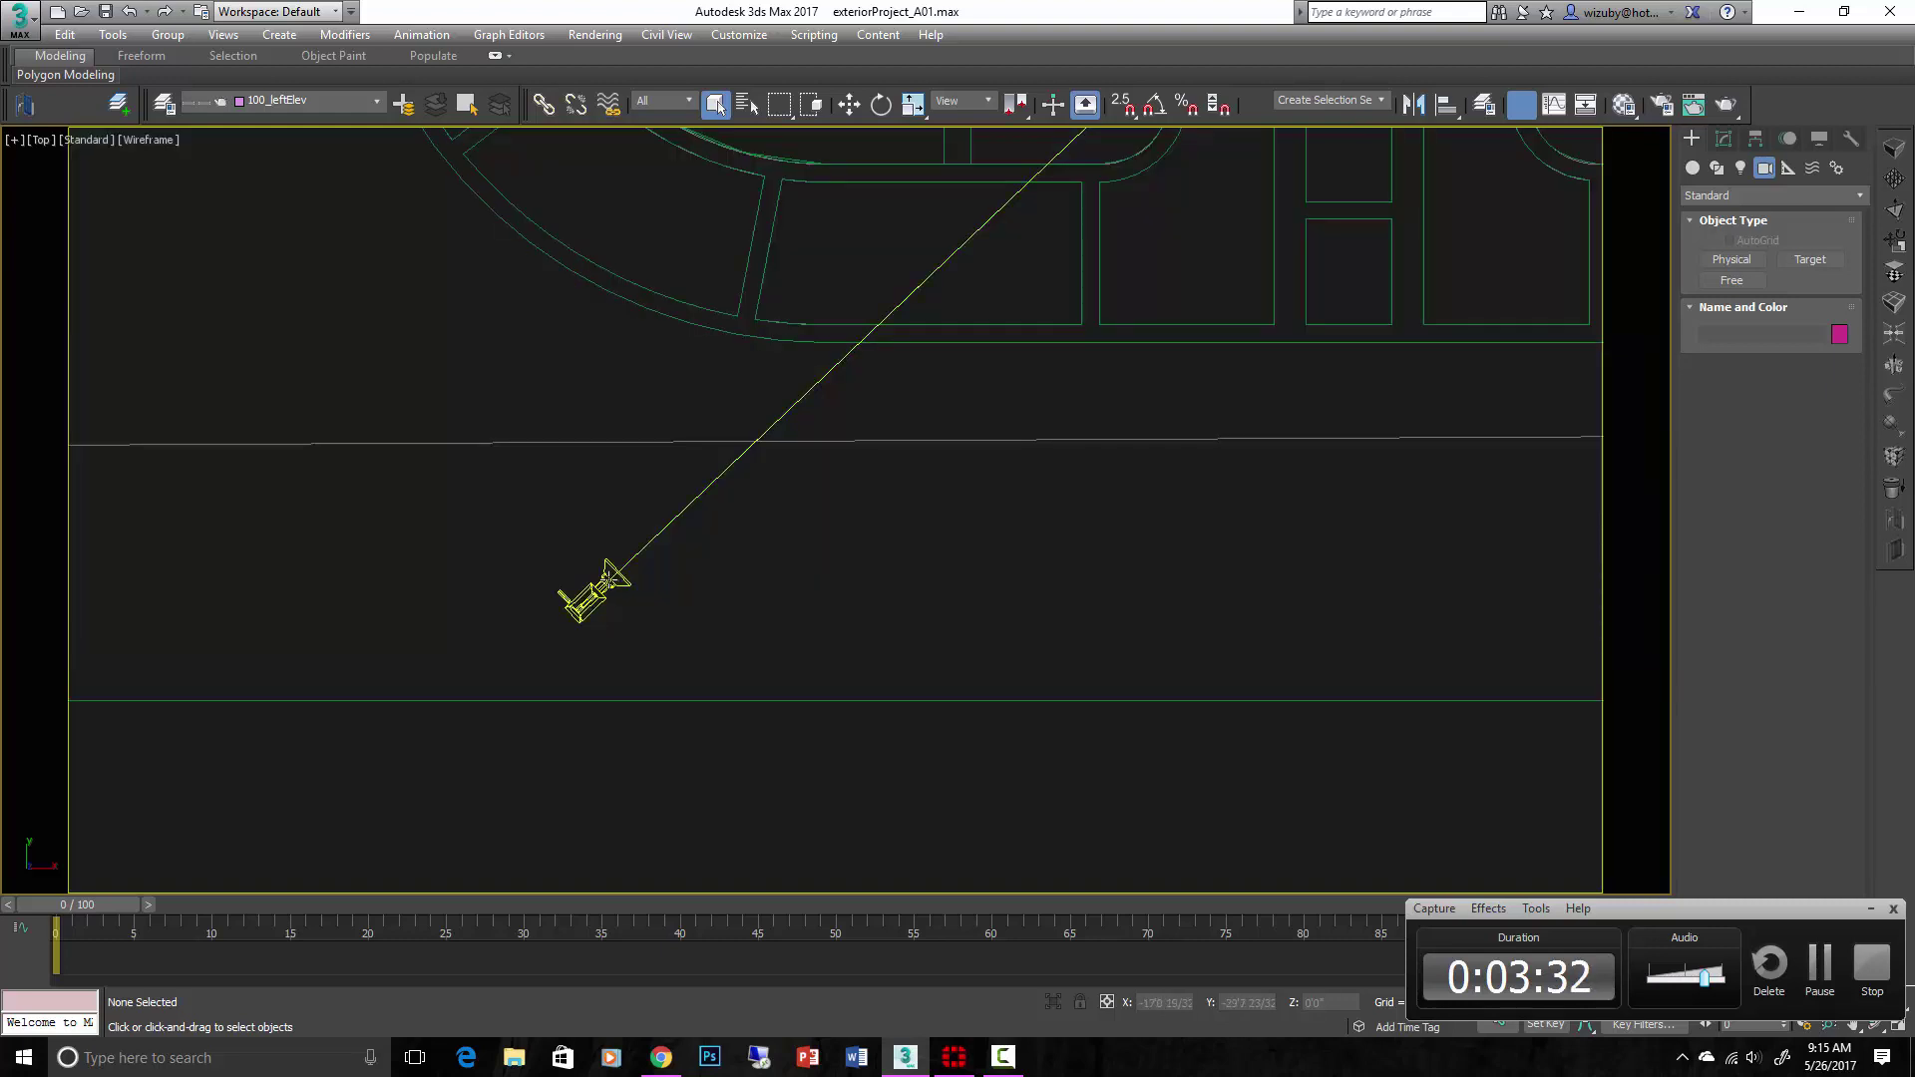
left_click(608, 584)
key("c")
key("F3")
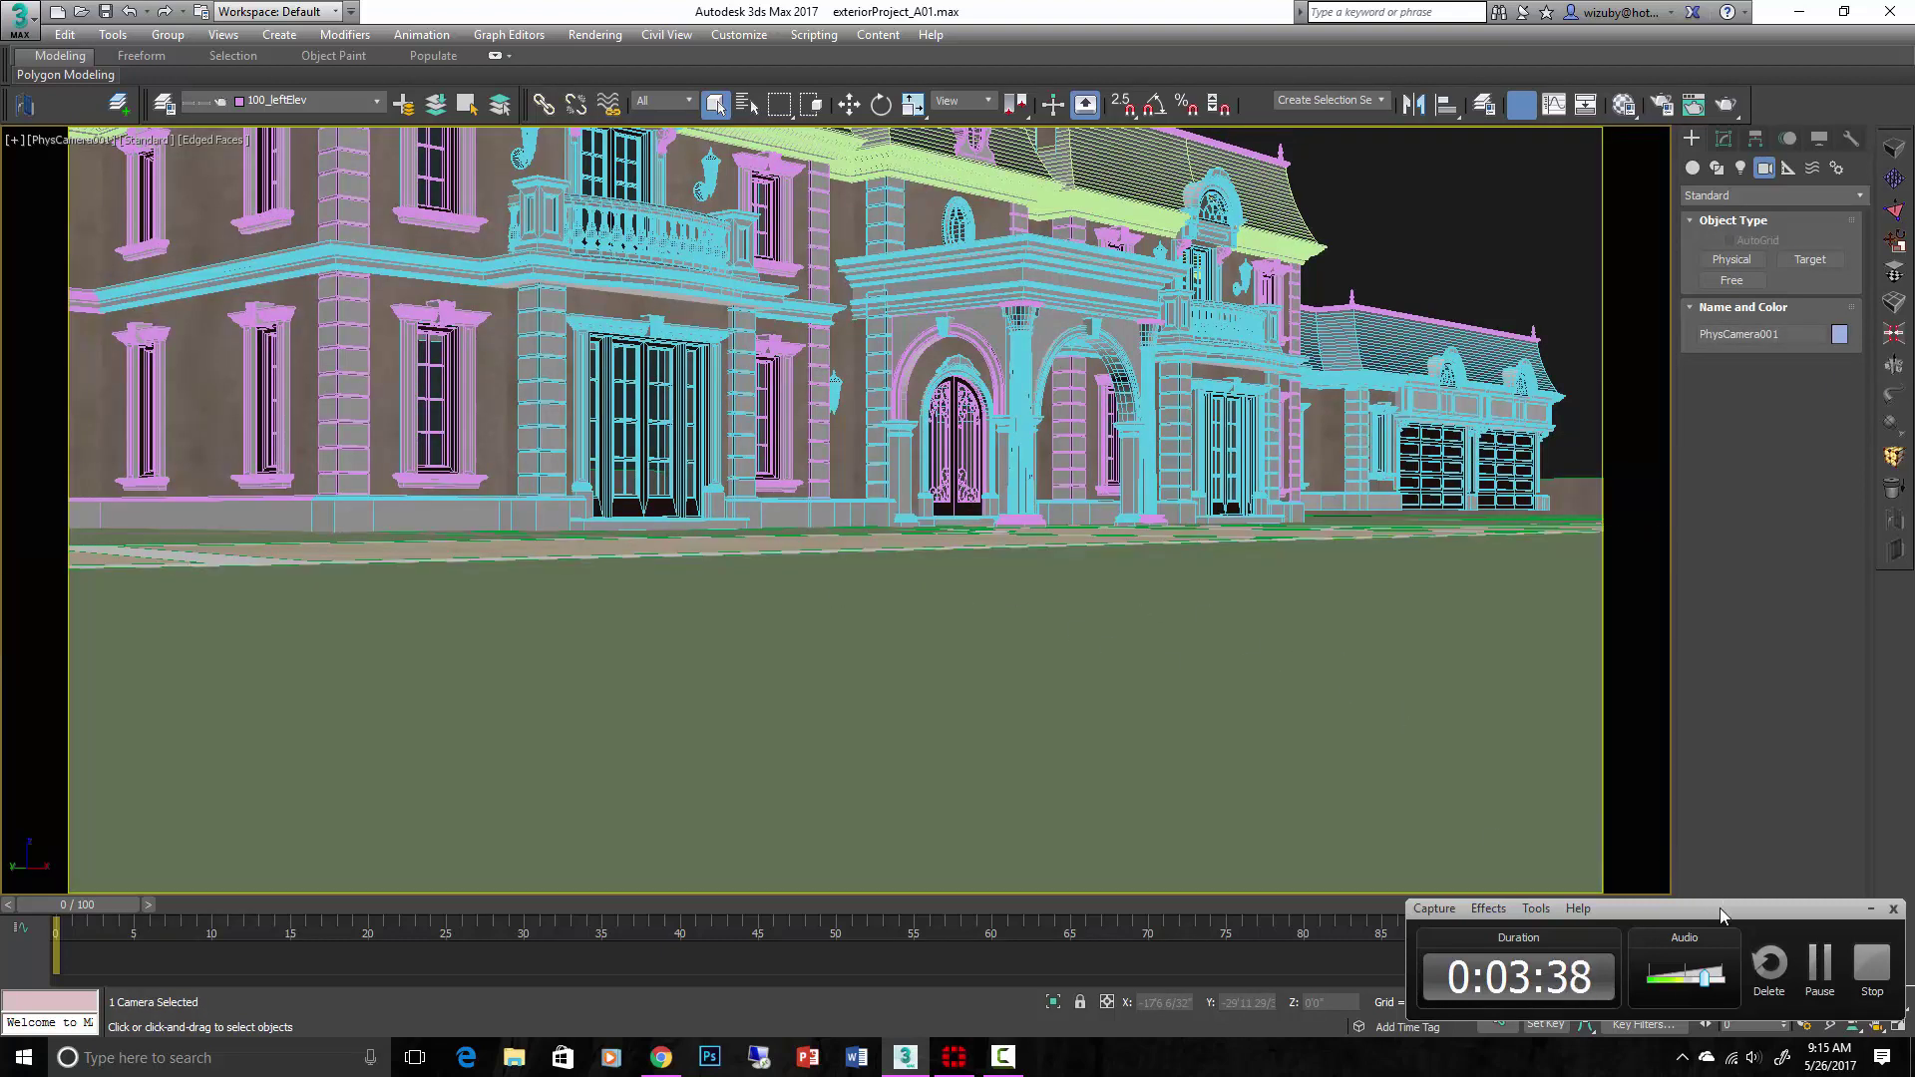
Truck and pan PhysCamera001 to frame the whole house front, garage wing and curved driveway.
left_click(1867, 909)
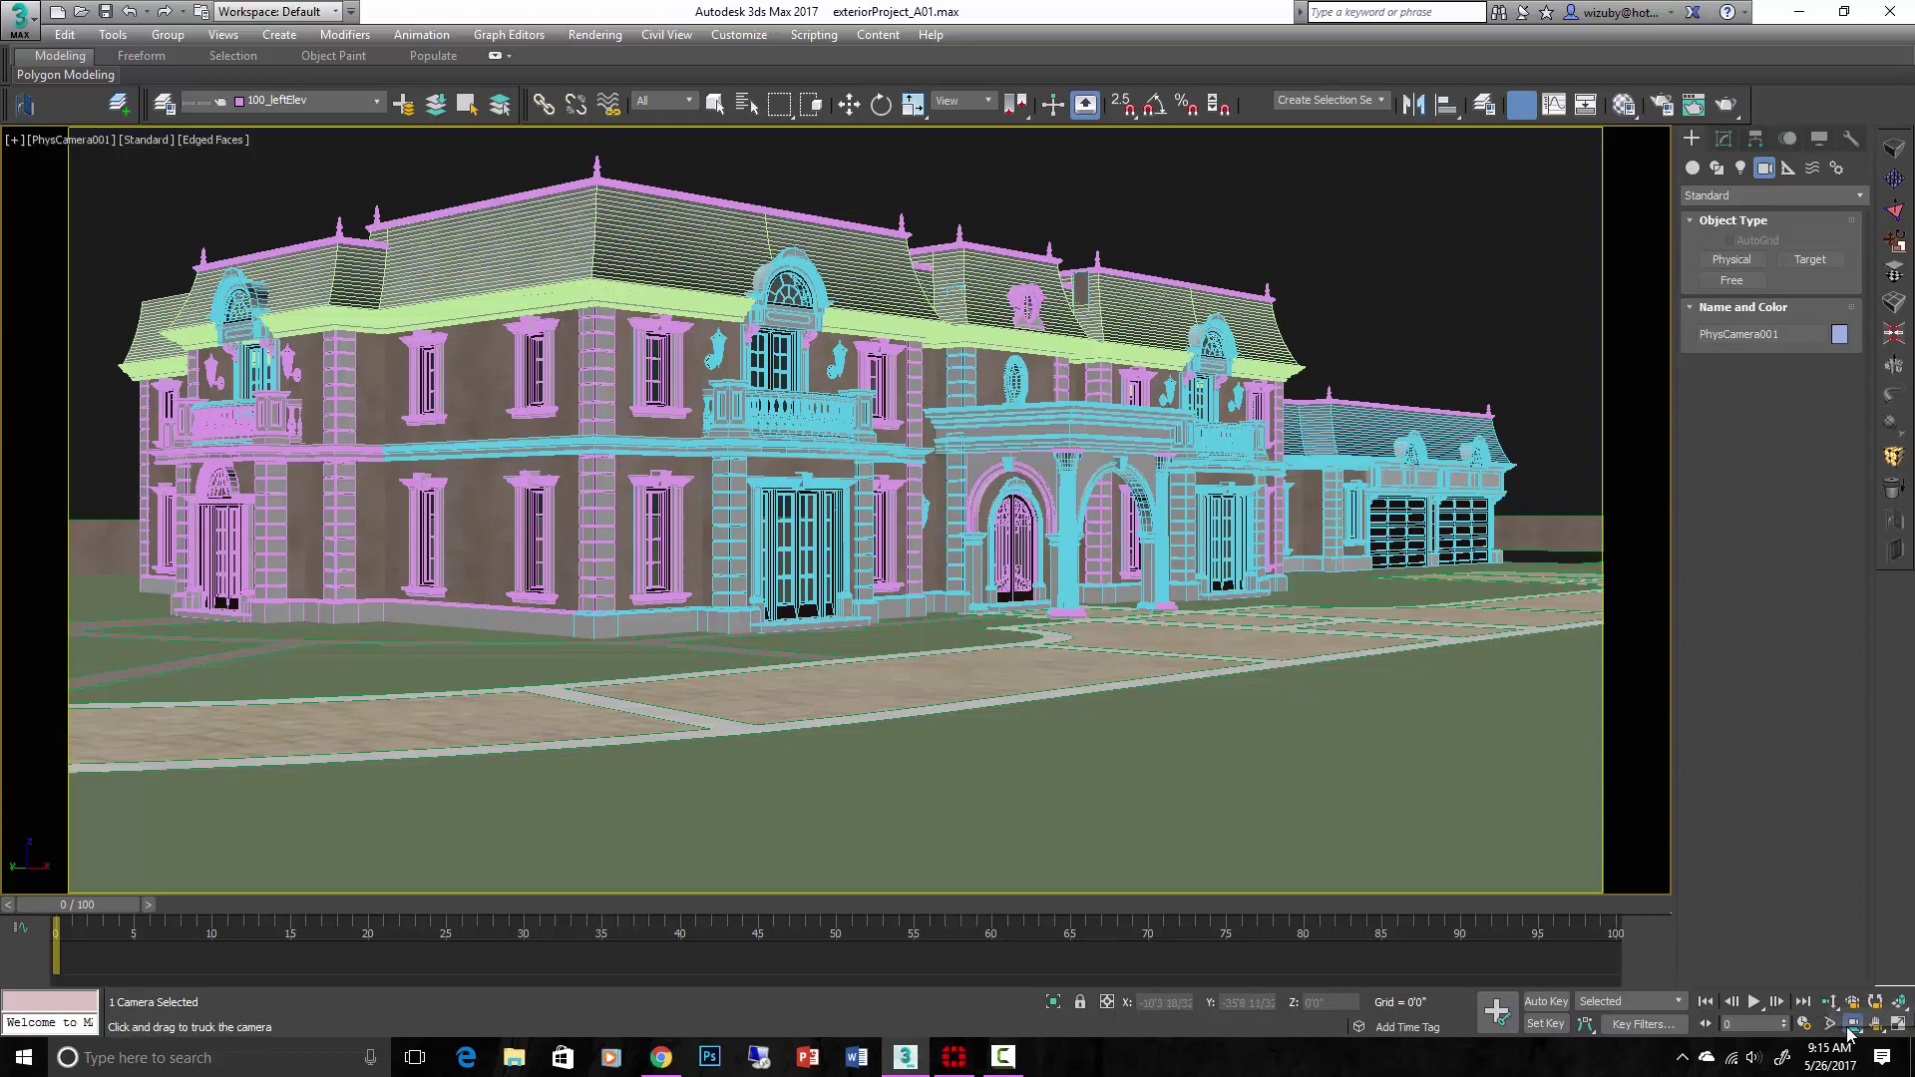
mouse_move(1227, 671)
left_mouse_down()
mouse_move(804, 671)
mouse_move(1212, 675)
left_mouse_up()
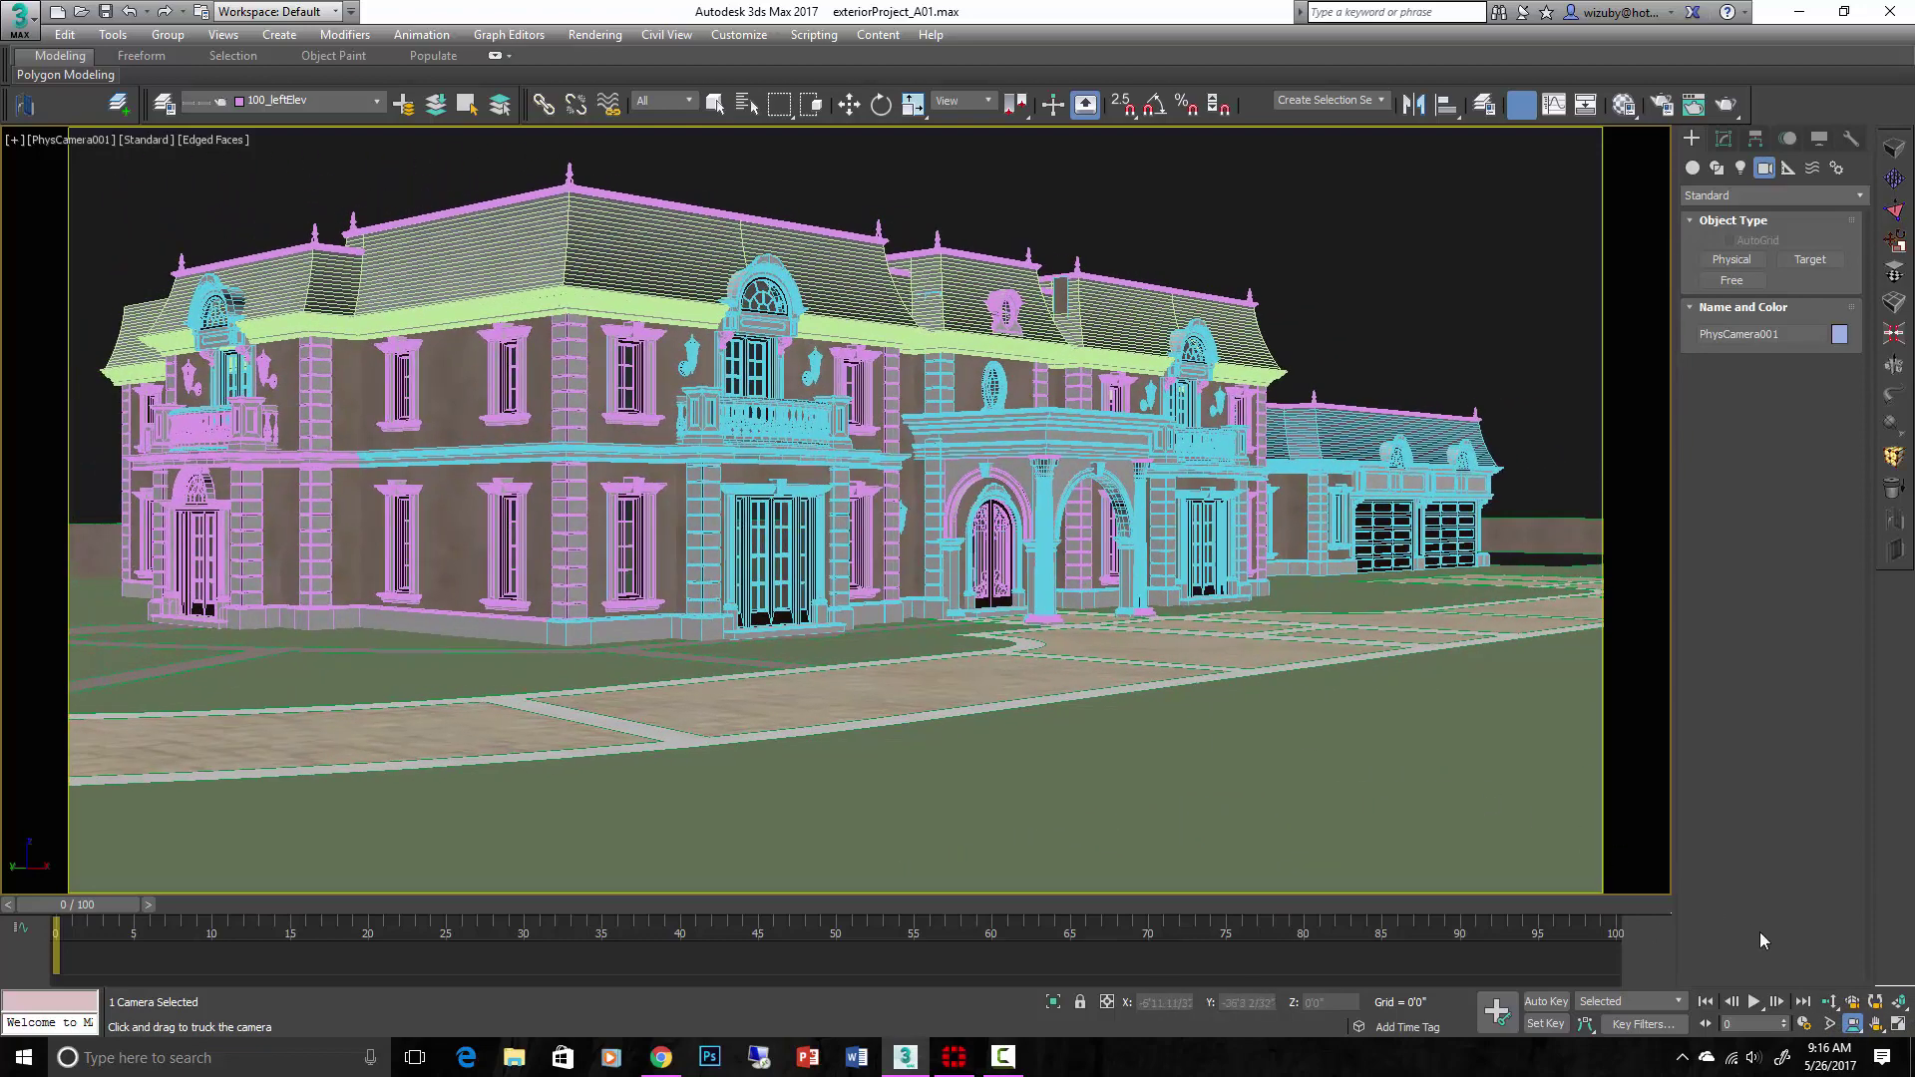
left_click(1879, 1030)
mouse_move(1317, 514)
left_mouse_down()
mouse_move(1277, 514)
mouse_move(1337, 514)
mouse_move(1197, 513)
mouse_move(1316, 518)
left_mouse_up()
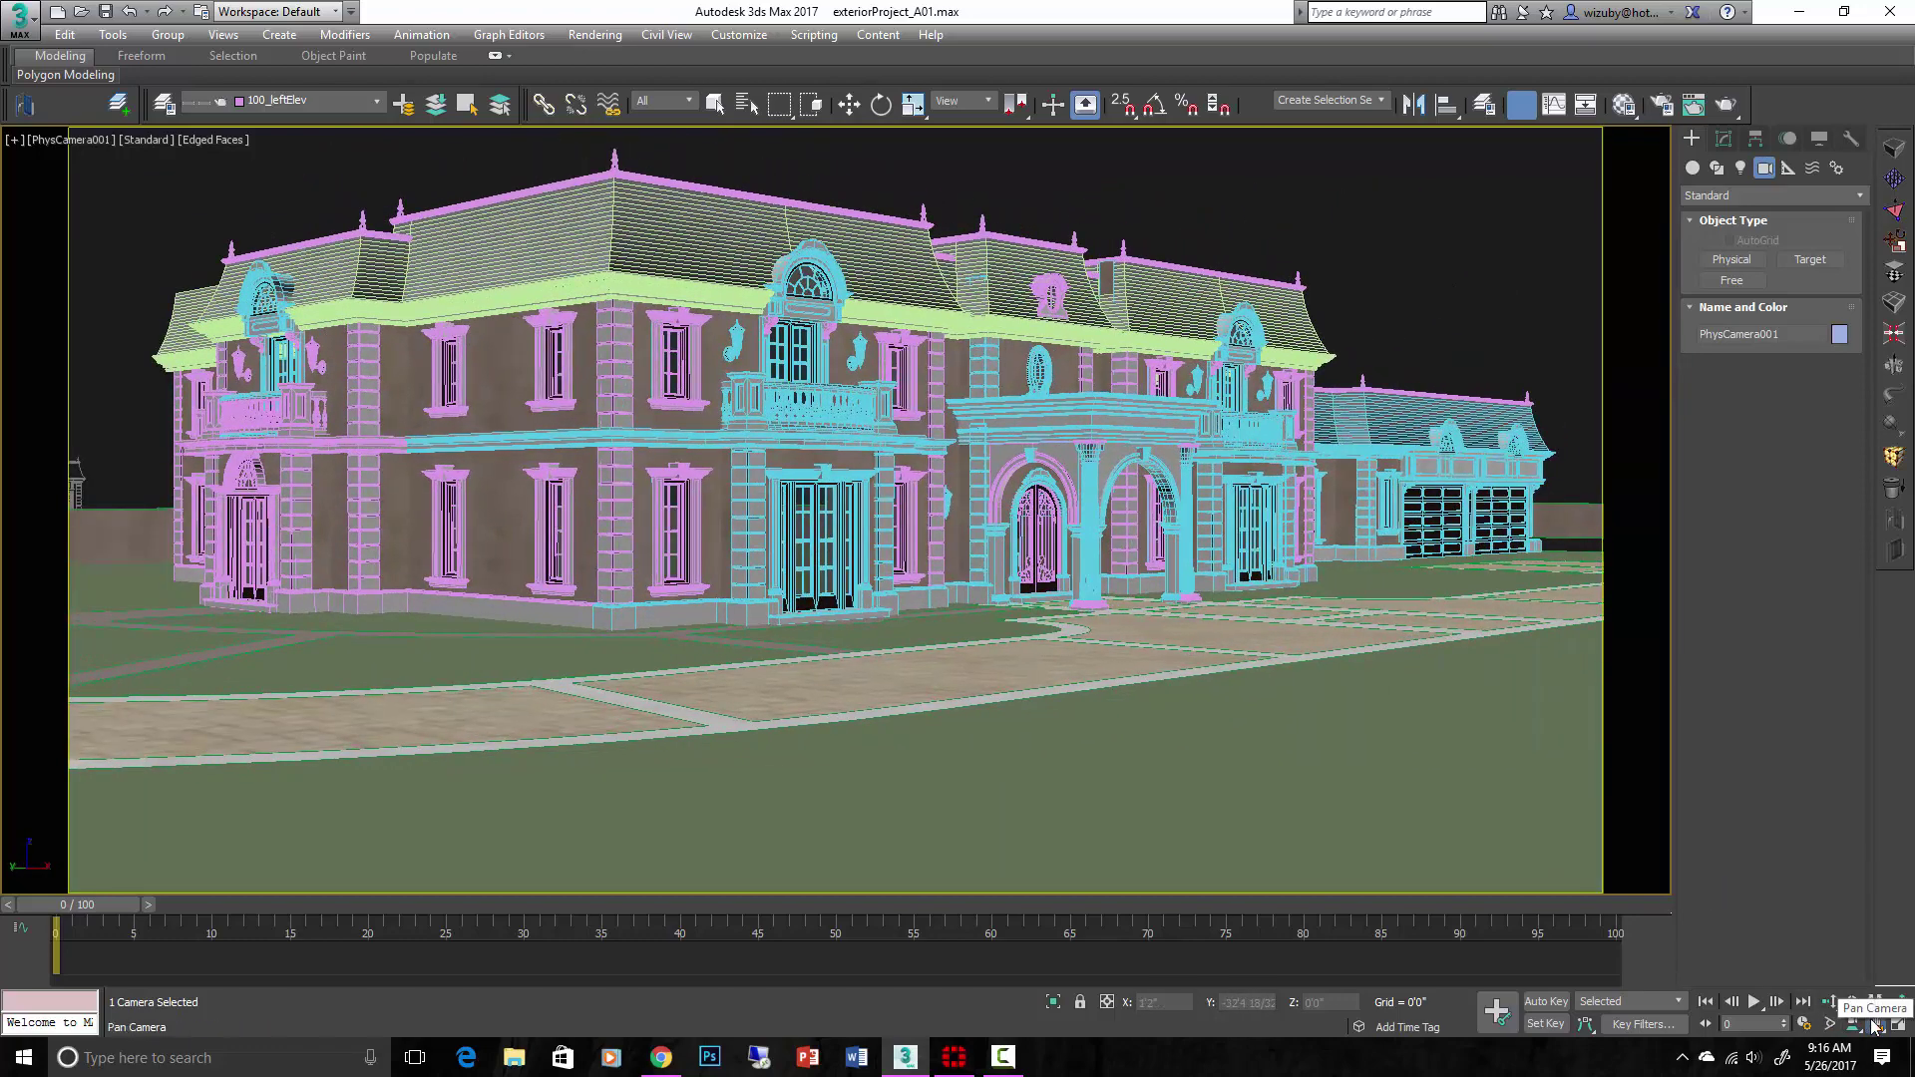
right_click(1194, 494)
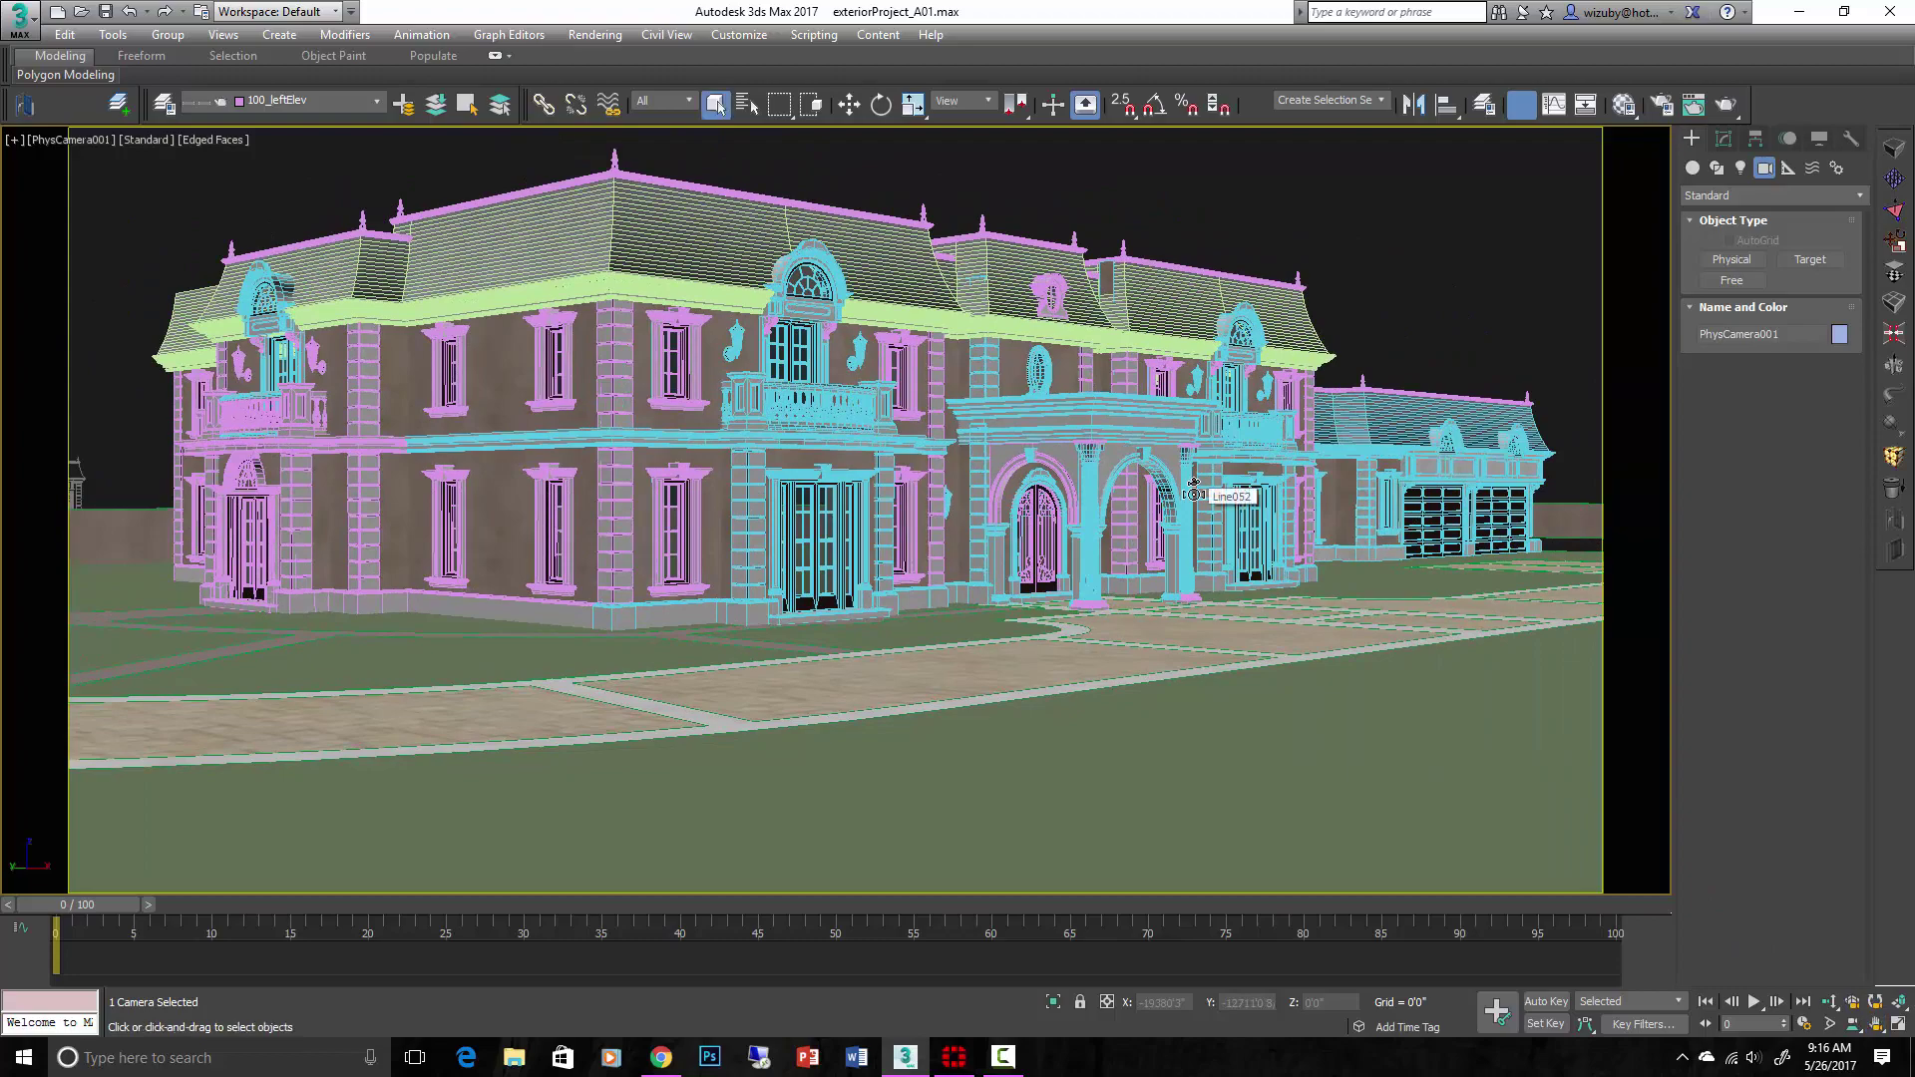
Pan and truck PhysCamera001 to adjust the height and sideways position of the house and driveway in the frame.
mouse_move(1257, 564)
middle_mouse_down()
mouse_move(872, 585)
mouse_move(1349, 539)
mouse_move(1215, 574)
mouse_move(1227, 565)
middle_mouse_up()
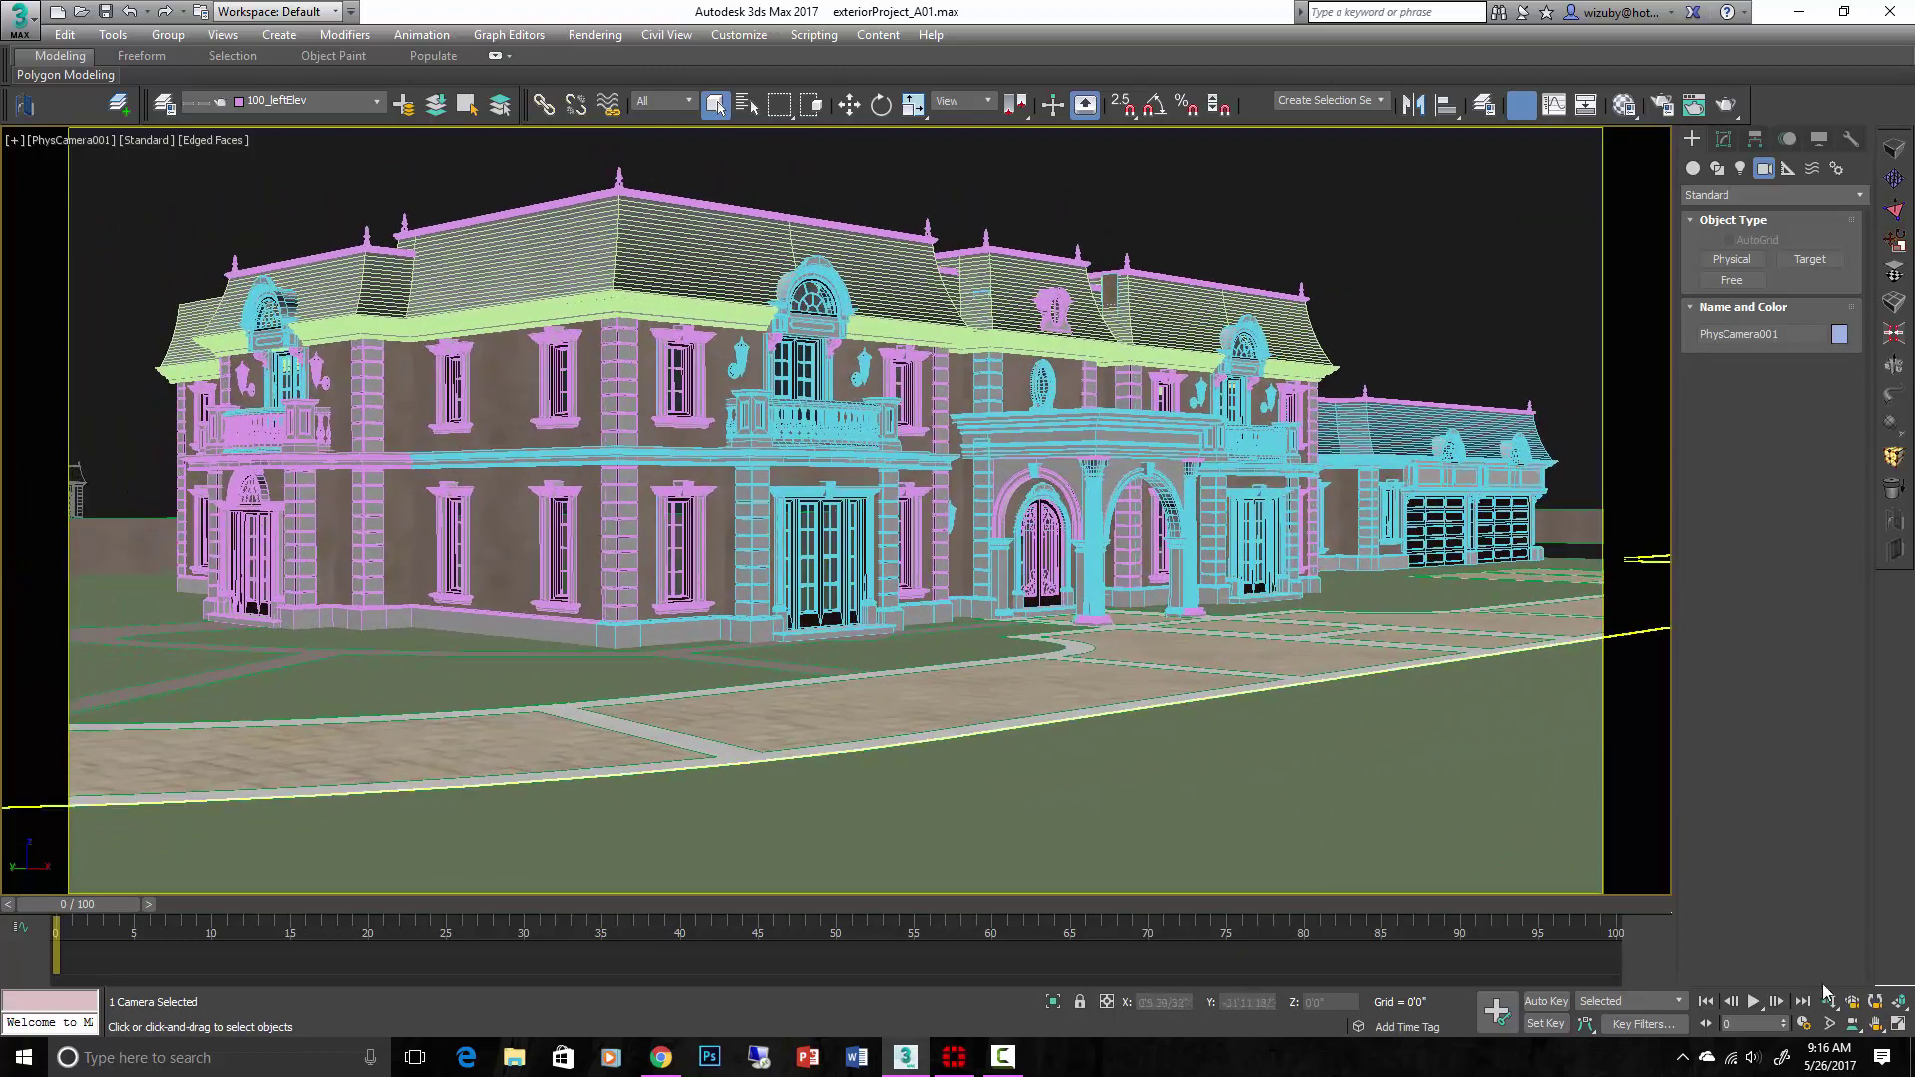
left_click(1873, 1021)
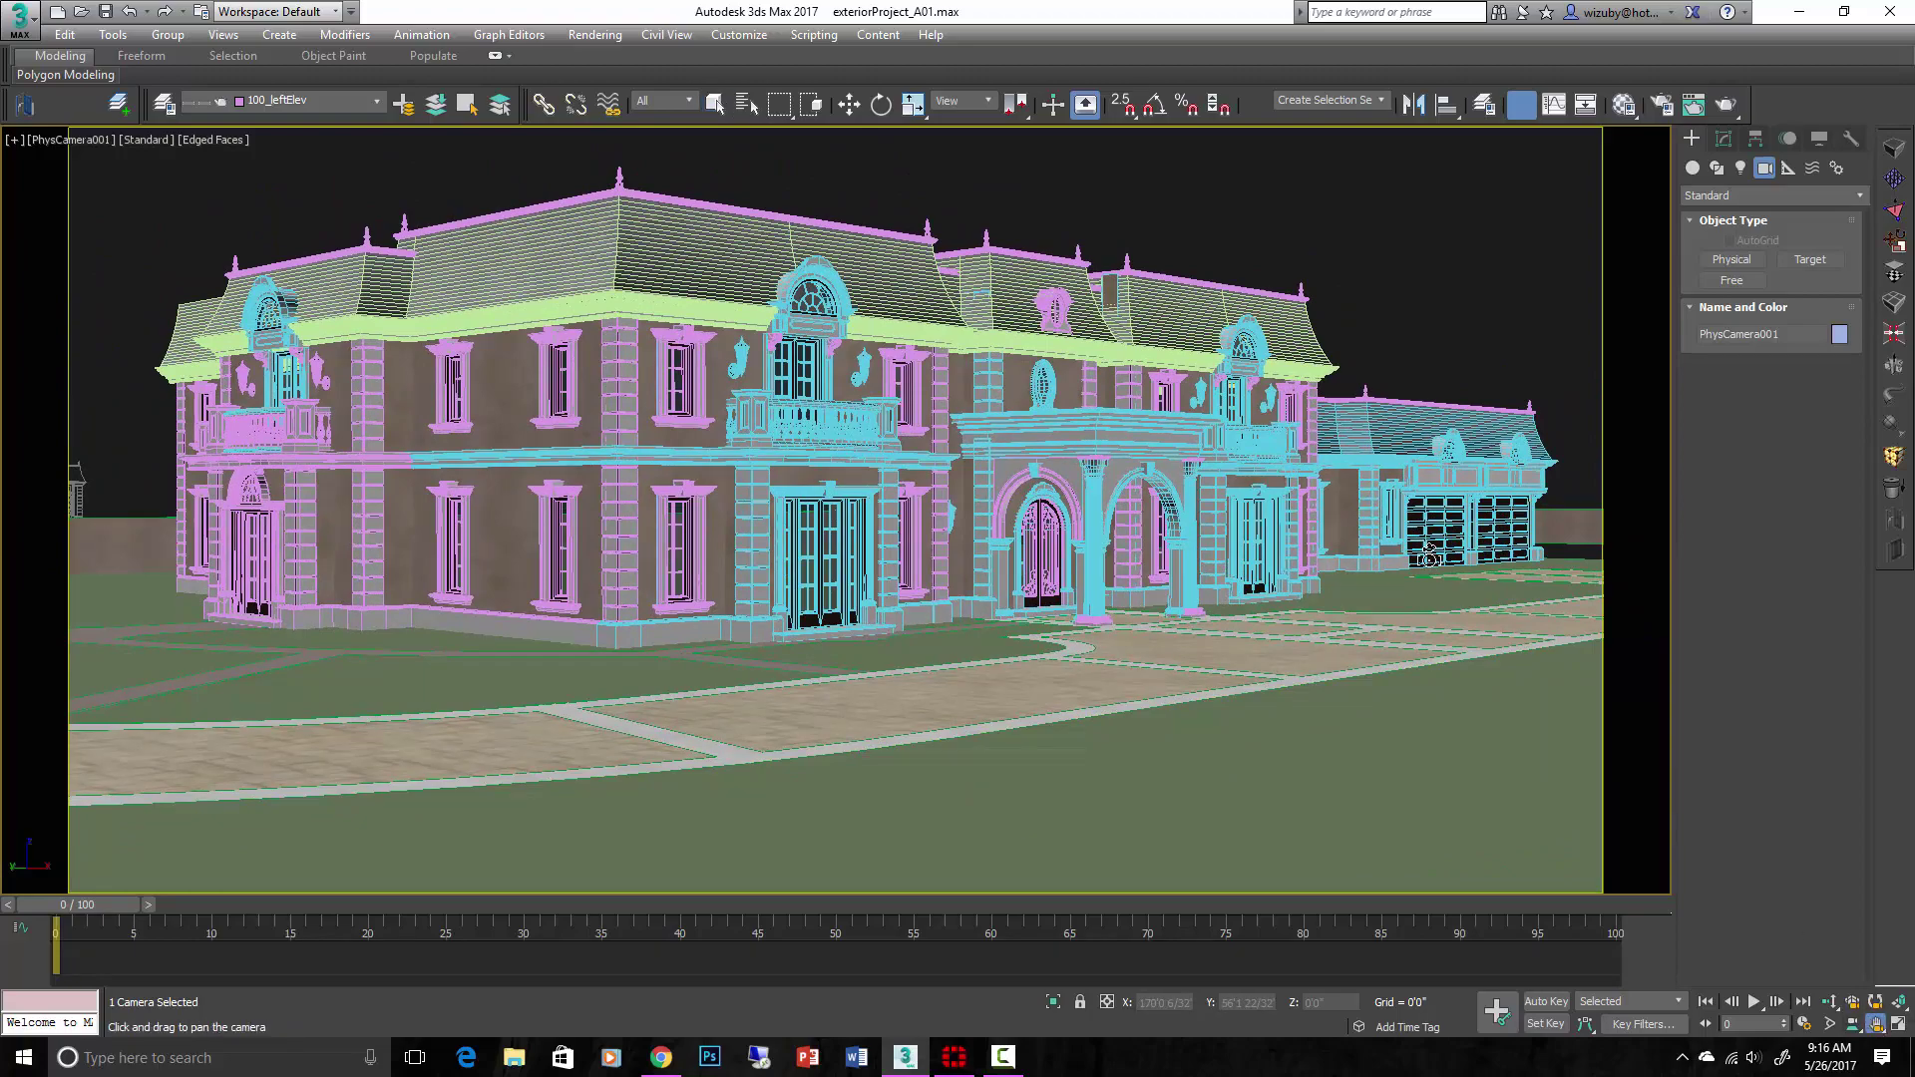
mouse_move(1429, 556)
left_mouse_down()
mouse_move(1350, 555)
mouse_move(1431, 556)
left_mouse_up()
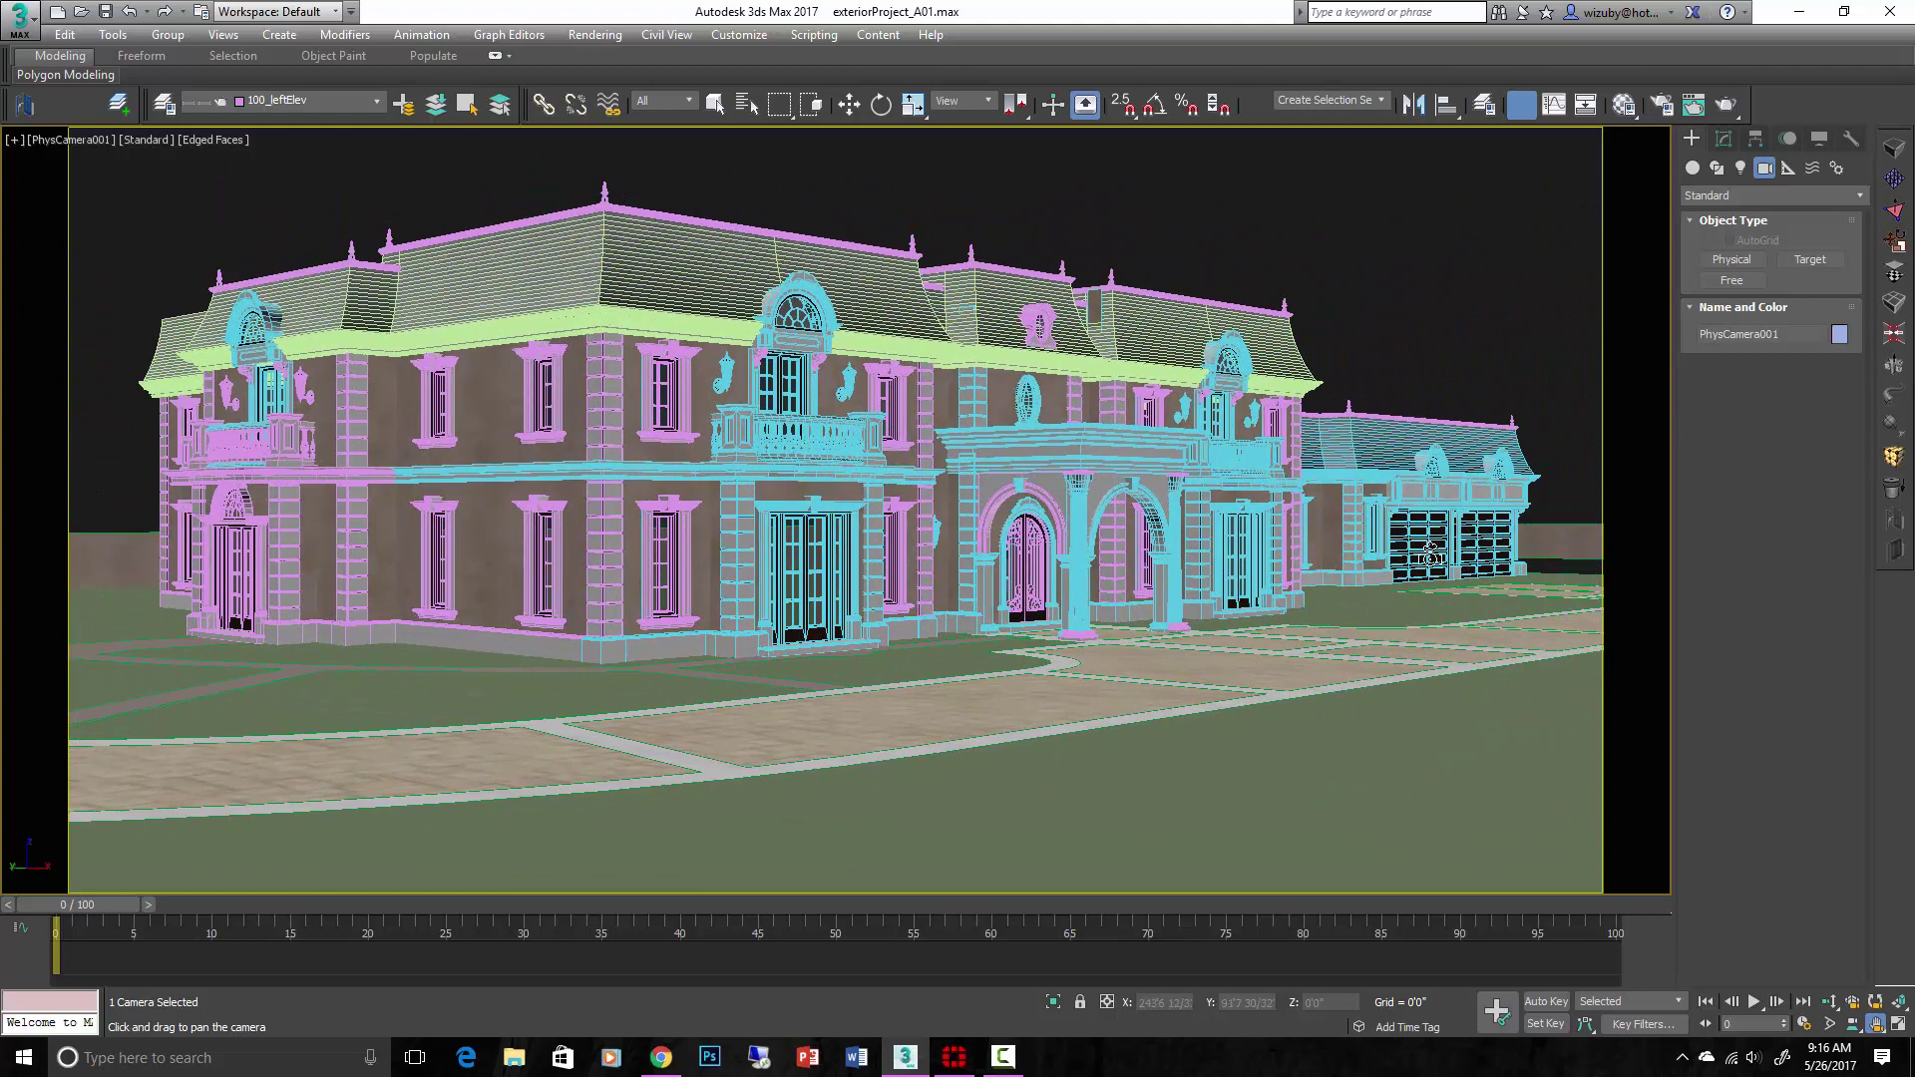
left_click(1851, 1025)
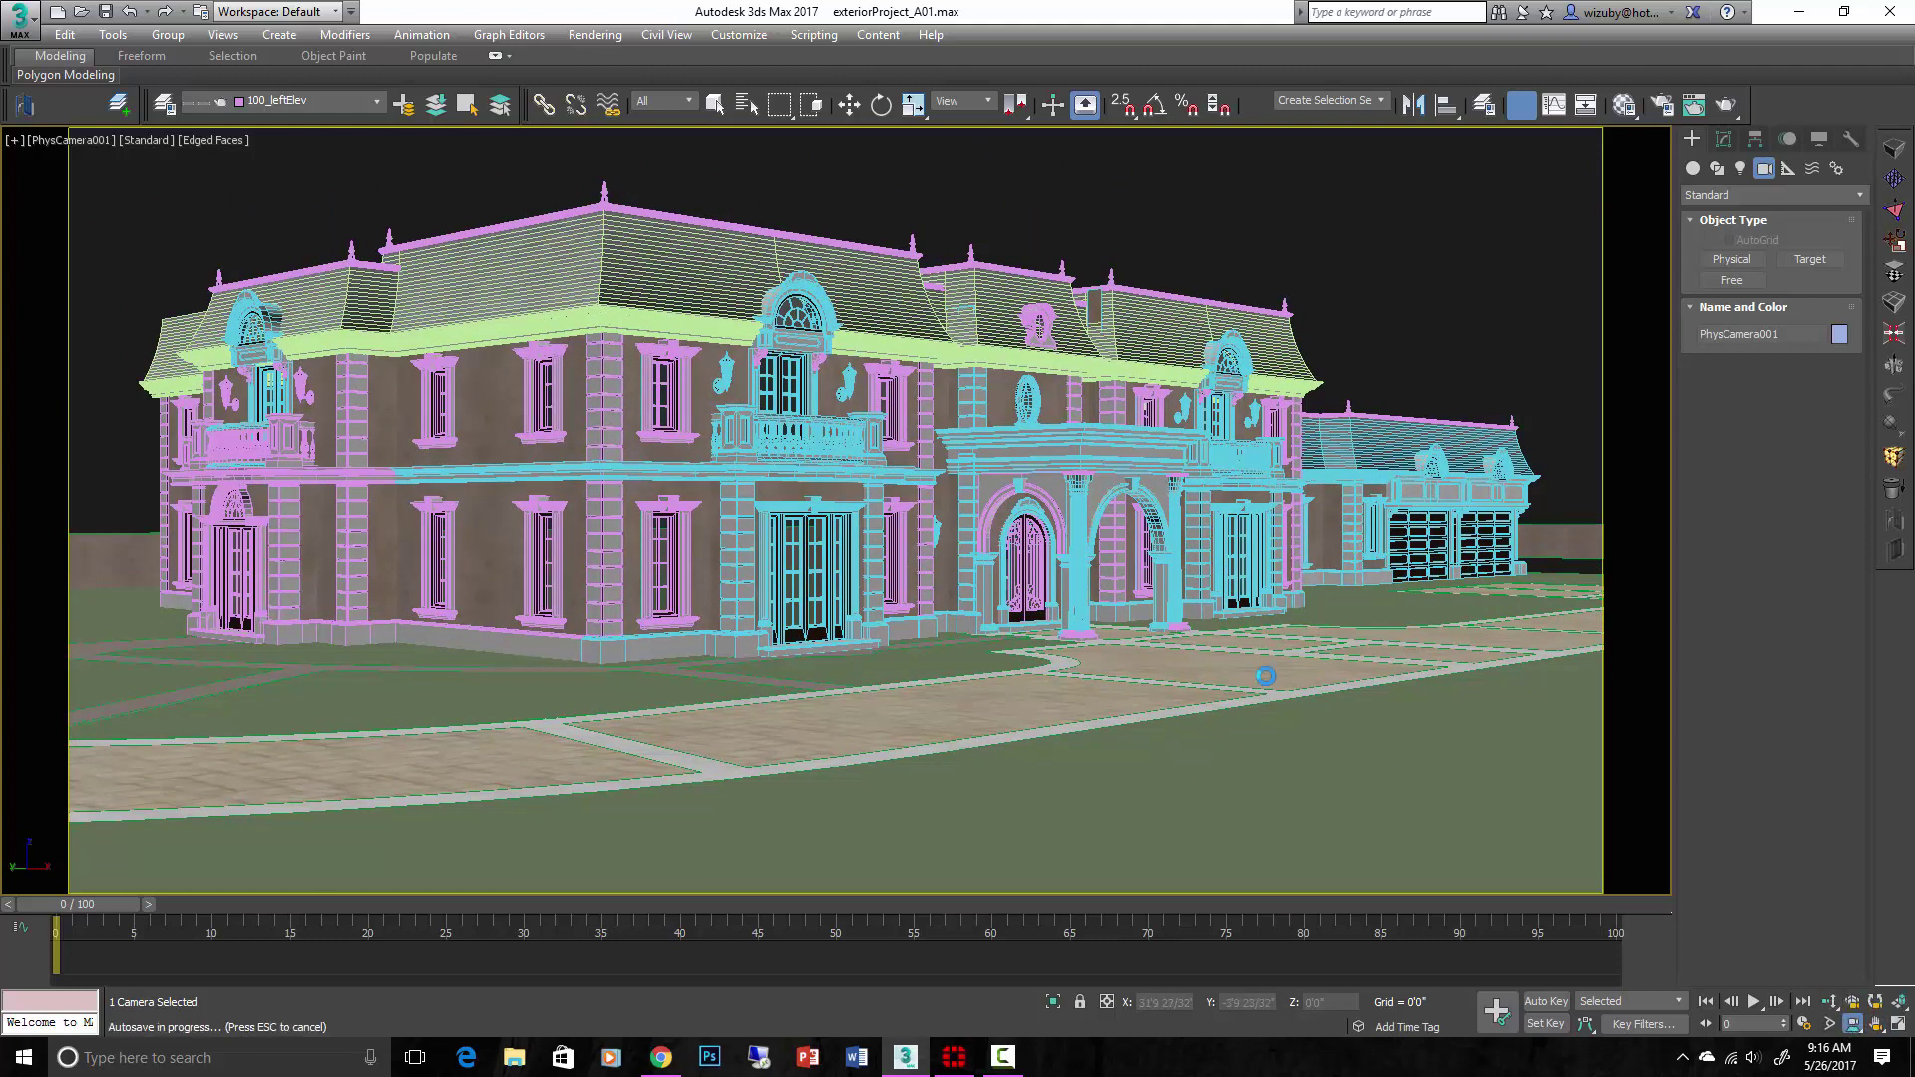
mouse_move(1194, 671)
left_mouse_down()
mouse_move(1227, 649)
mouse_move(949, 641)
mouse_move(1273, 648)
mouse_move(1224, 654)
left_mouse_up()
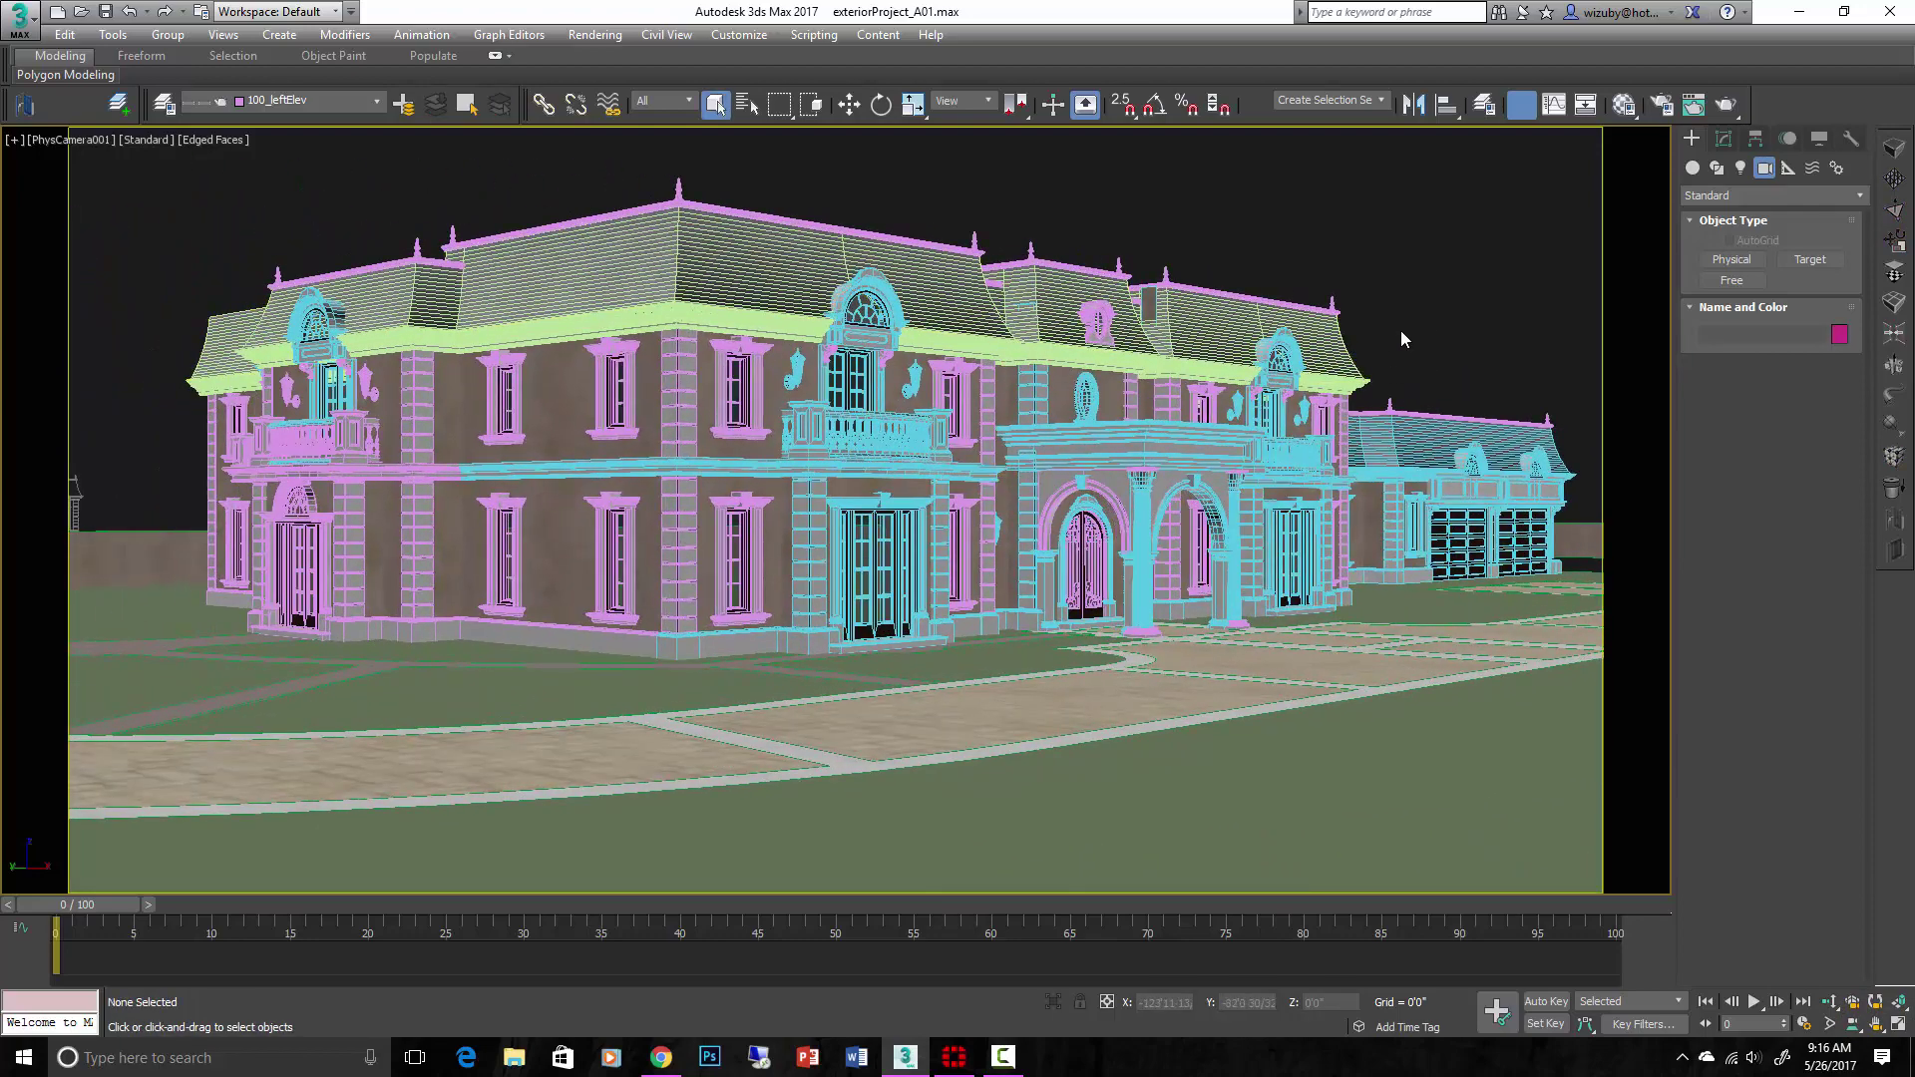
middle_click_drag(1400, 332, 1326, 404)
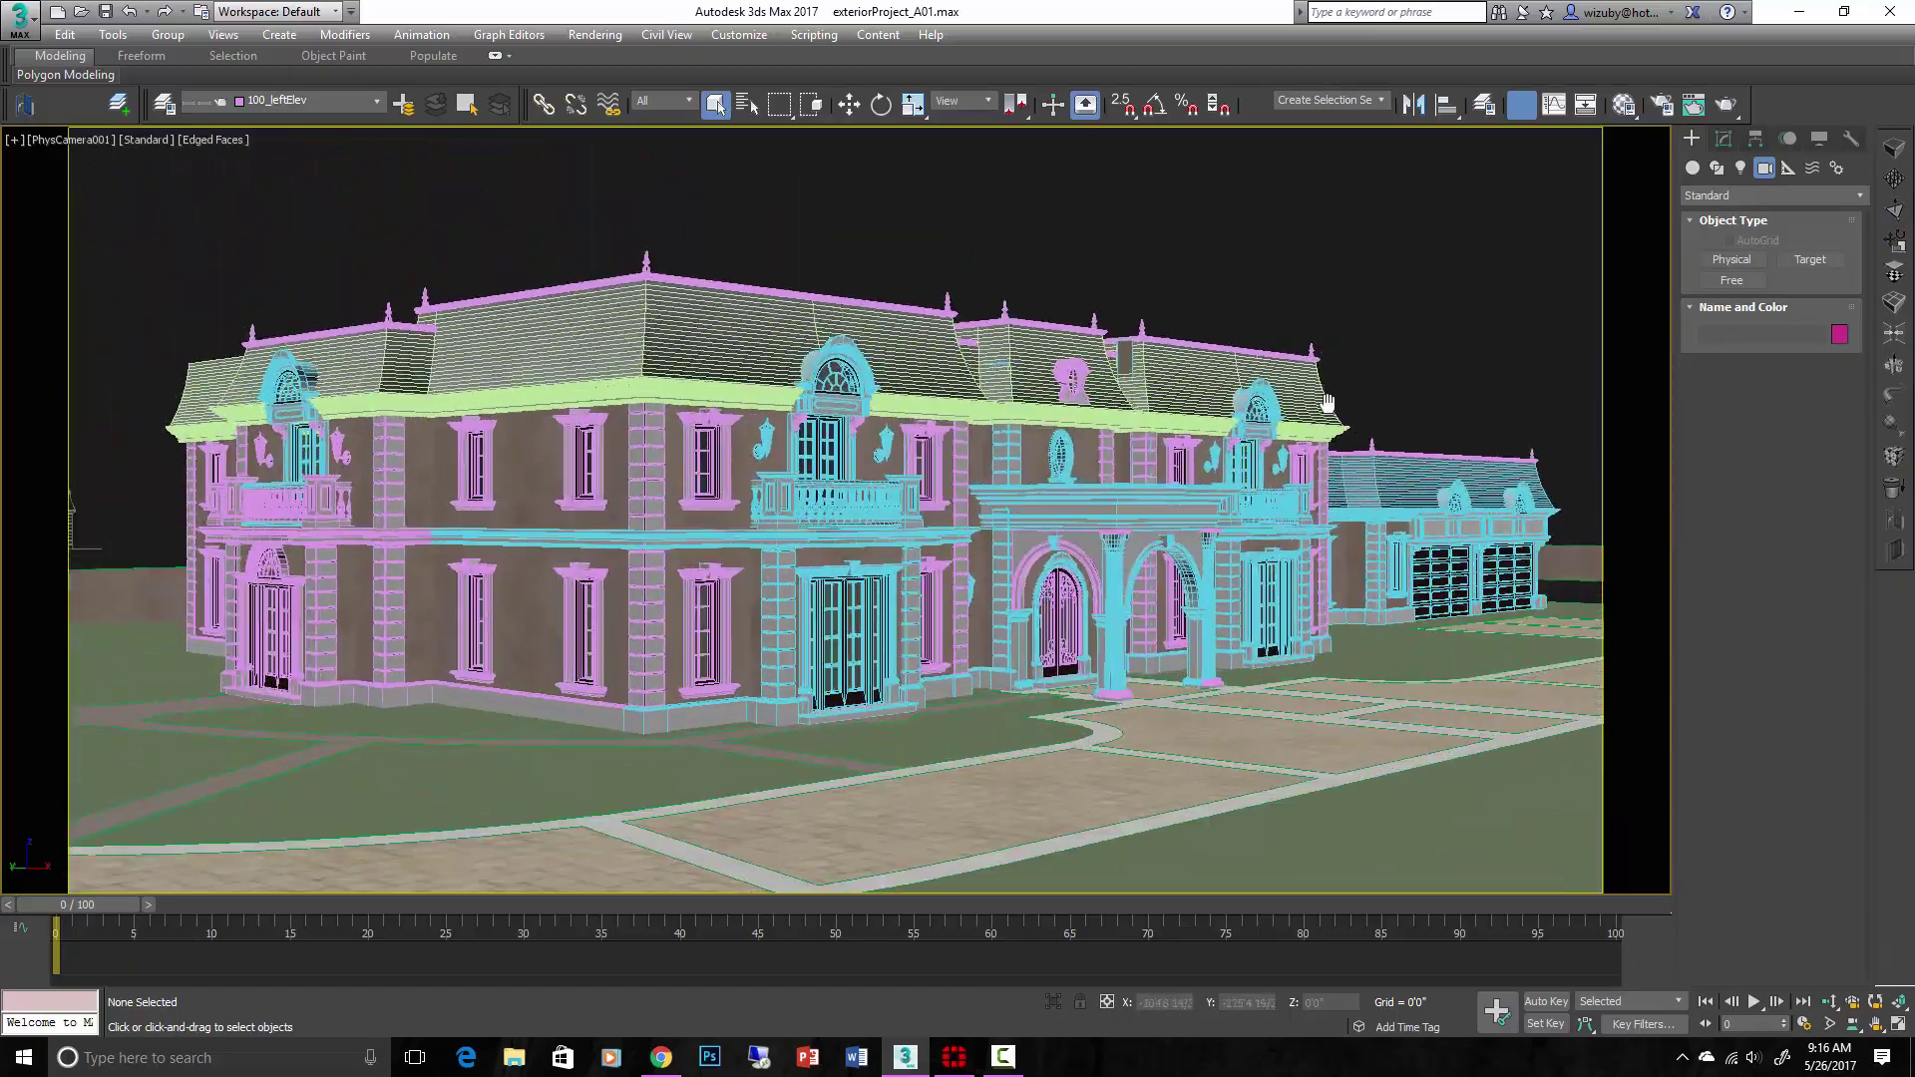
Inspect the site layout in the top view and return to the PhysCamera001 view.
key("t")
scroll(1068, 500, "down", 2)
middle_click_drag(854, 590, 1039, 419)
scroll(1039, 514, "up", 4)
key("c")
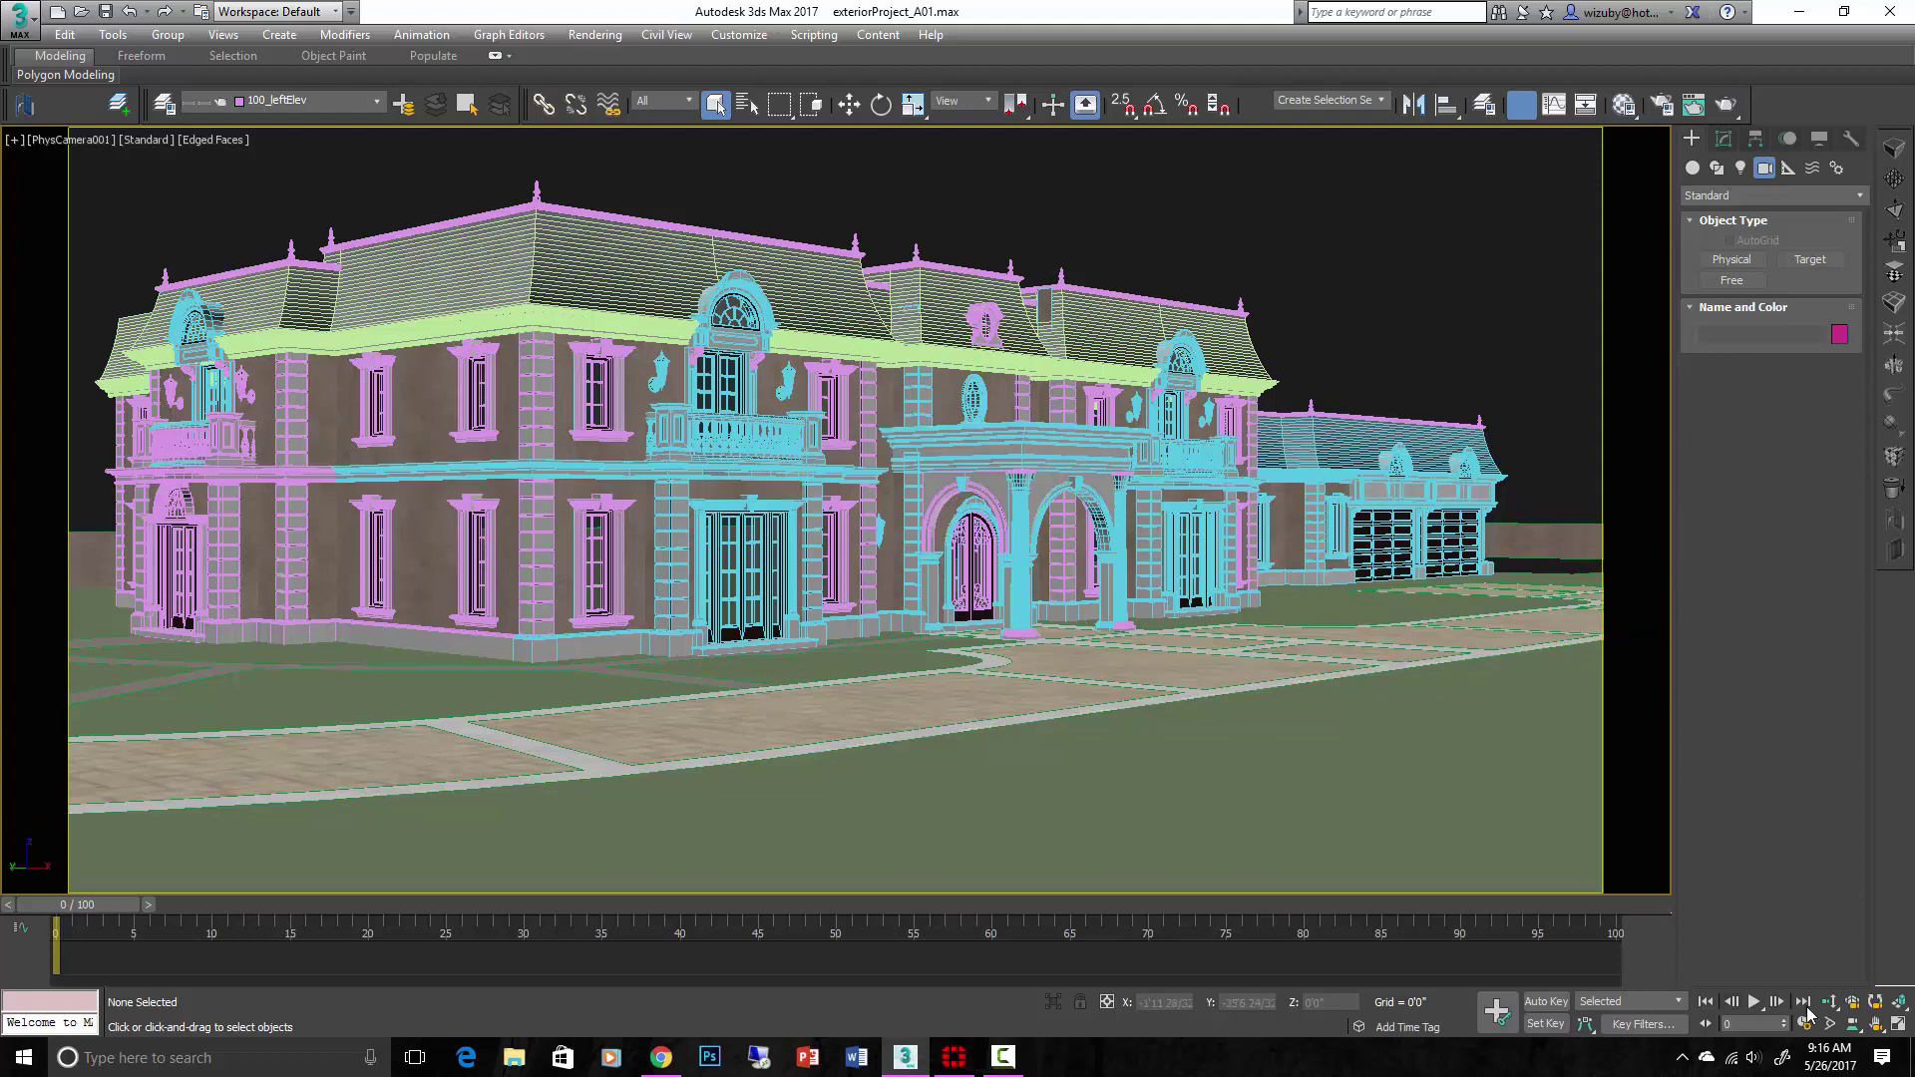
Truck and pan PhysCamera001 so the house's near corner, entrance portico and garage wing all fit inside the safe frame.
left_click(1852, 1028)
left_click_drag(1302, 513, 1334, 520)
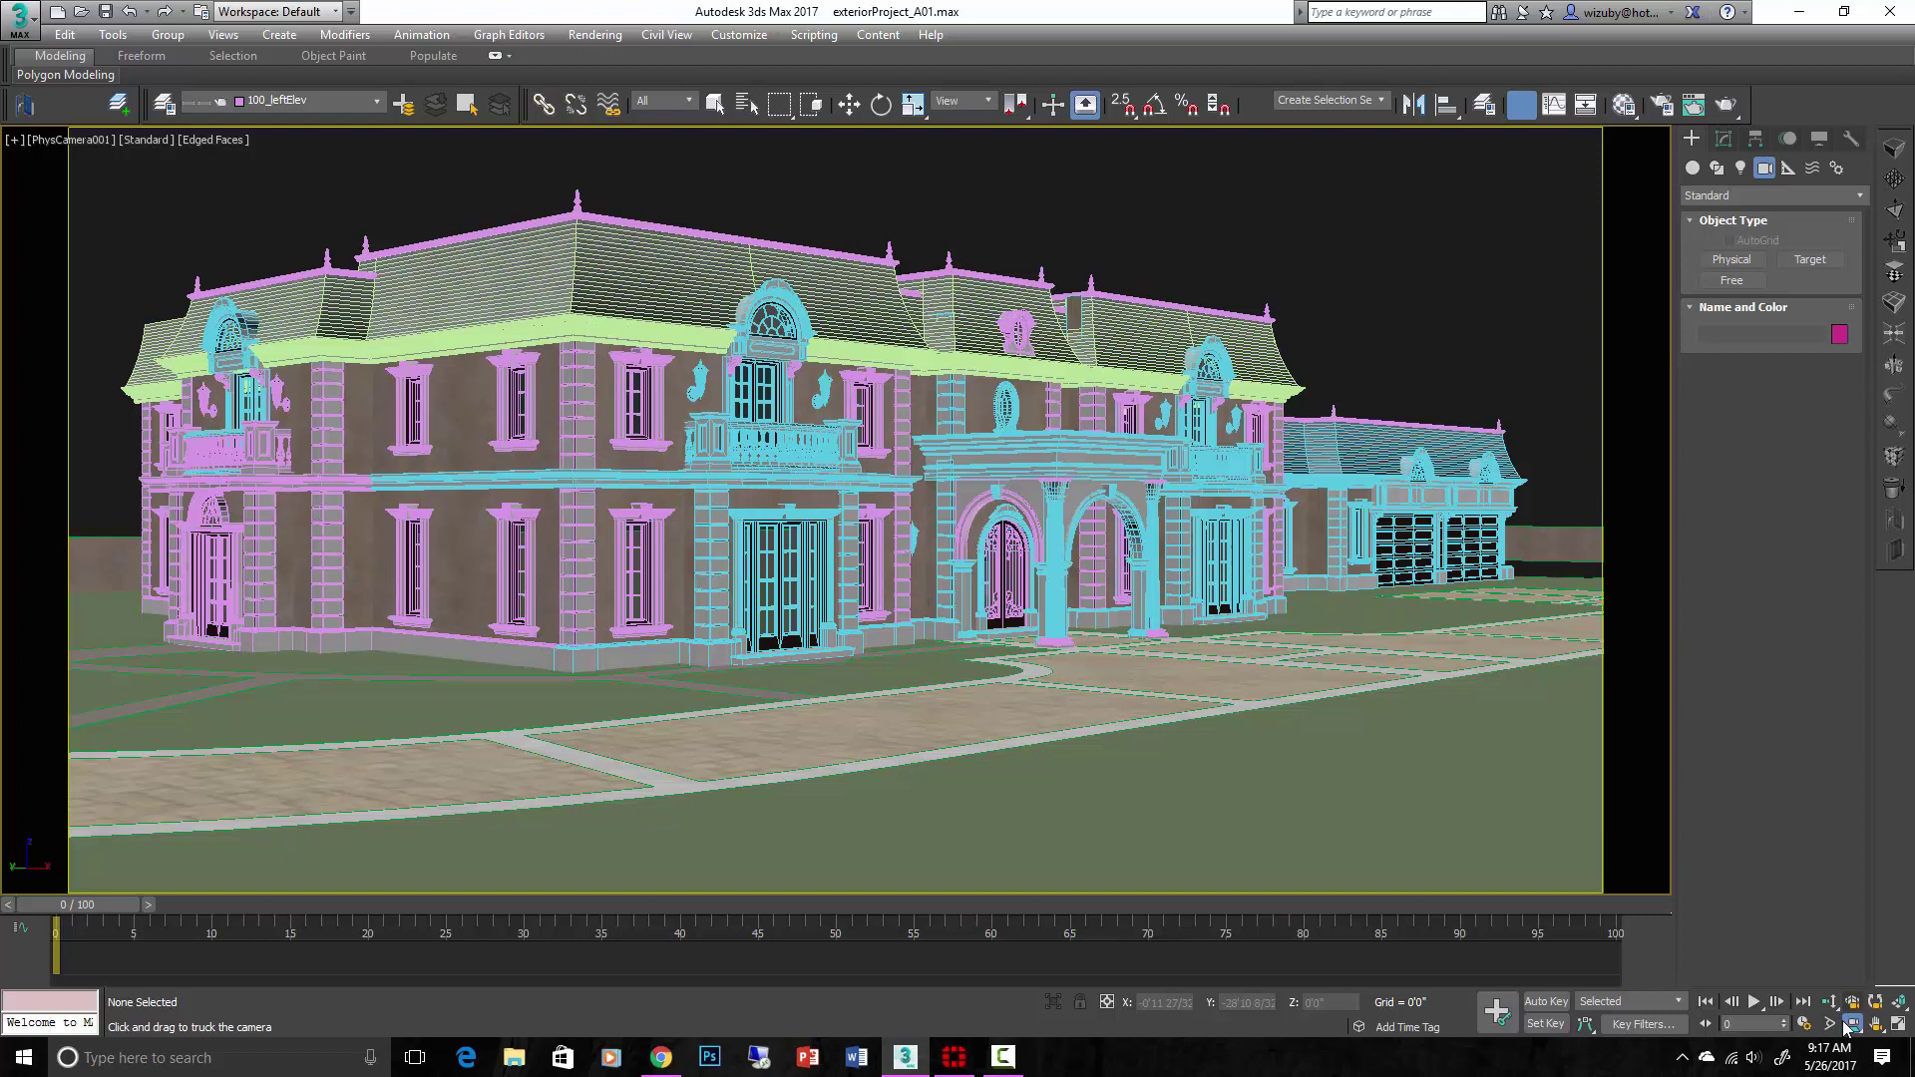
left_click(715, 104)
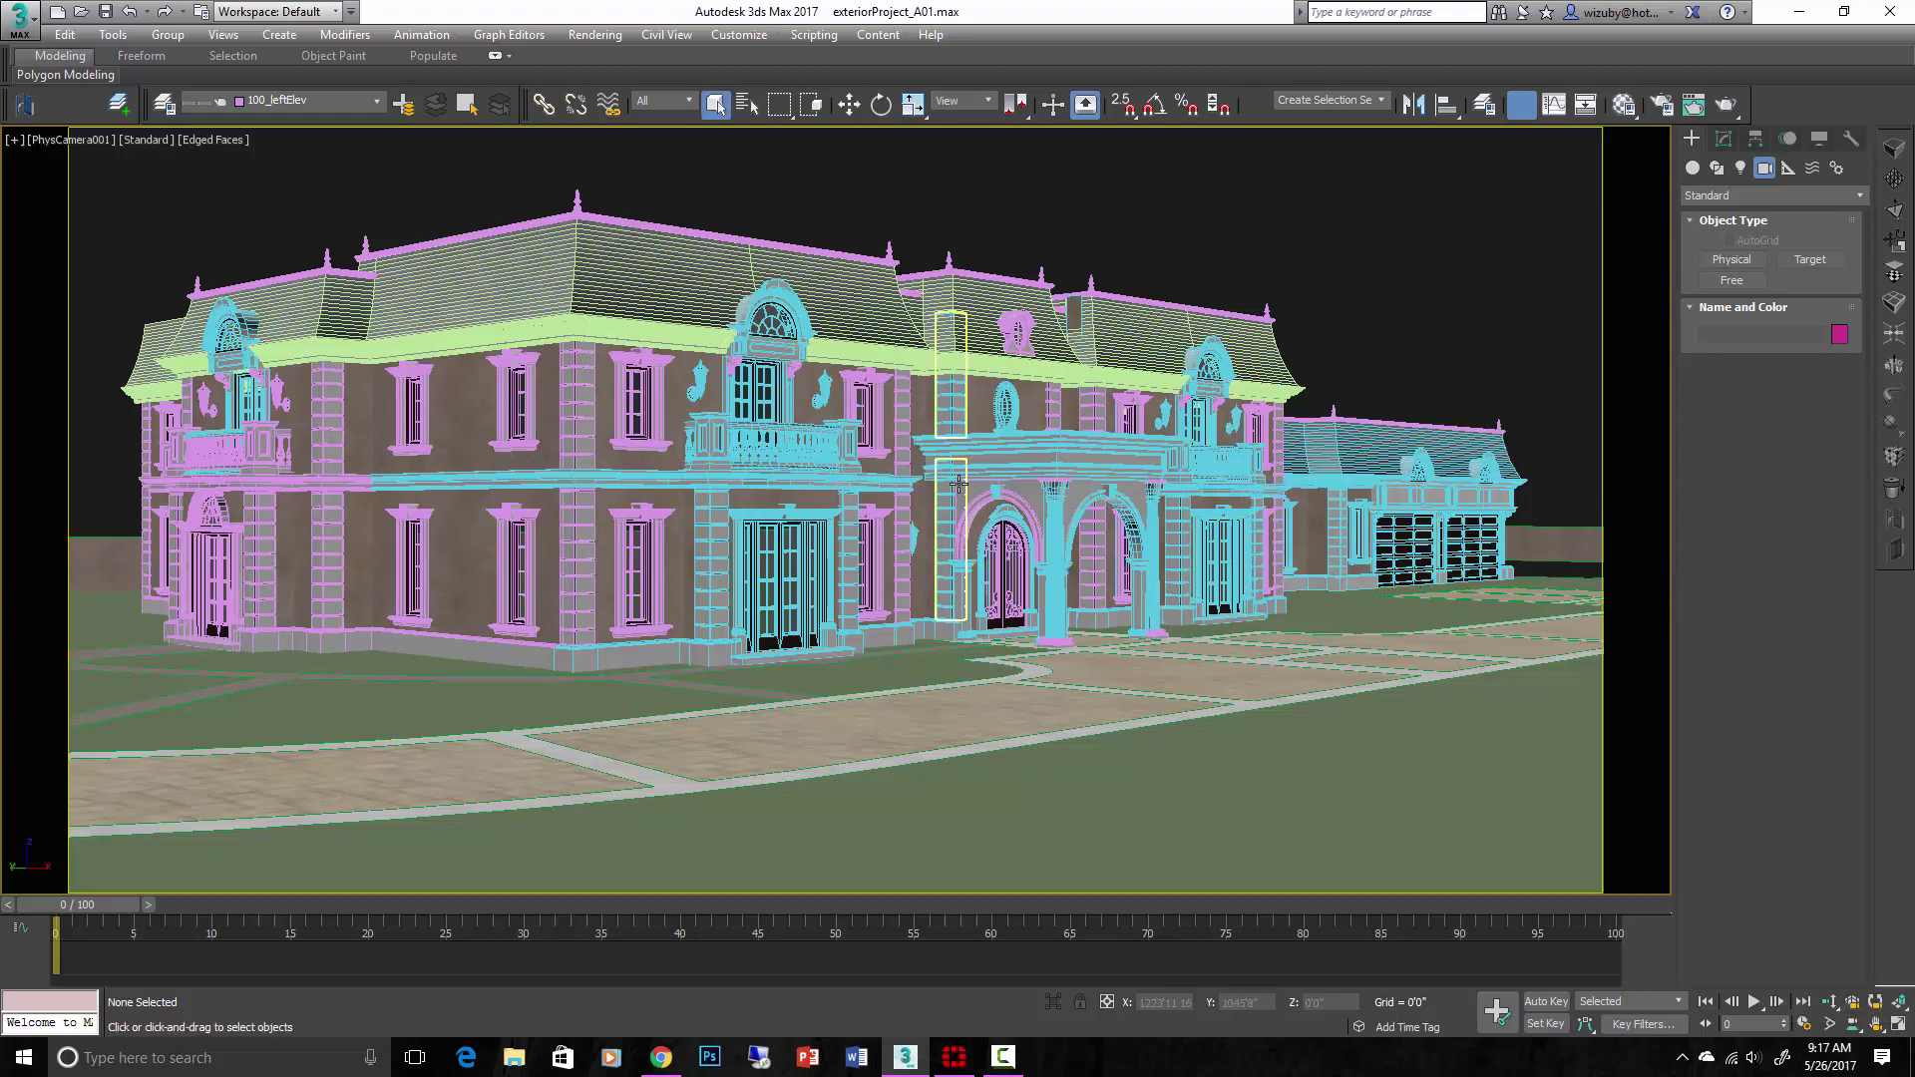
left_click(1852, 1027)
left_click_drag(1401, 643, 1385, 627)
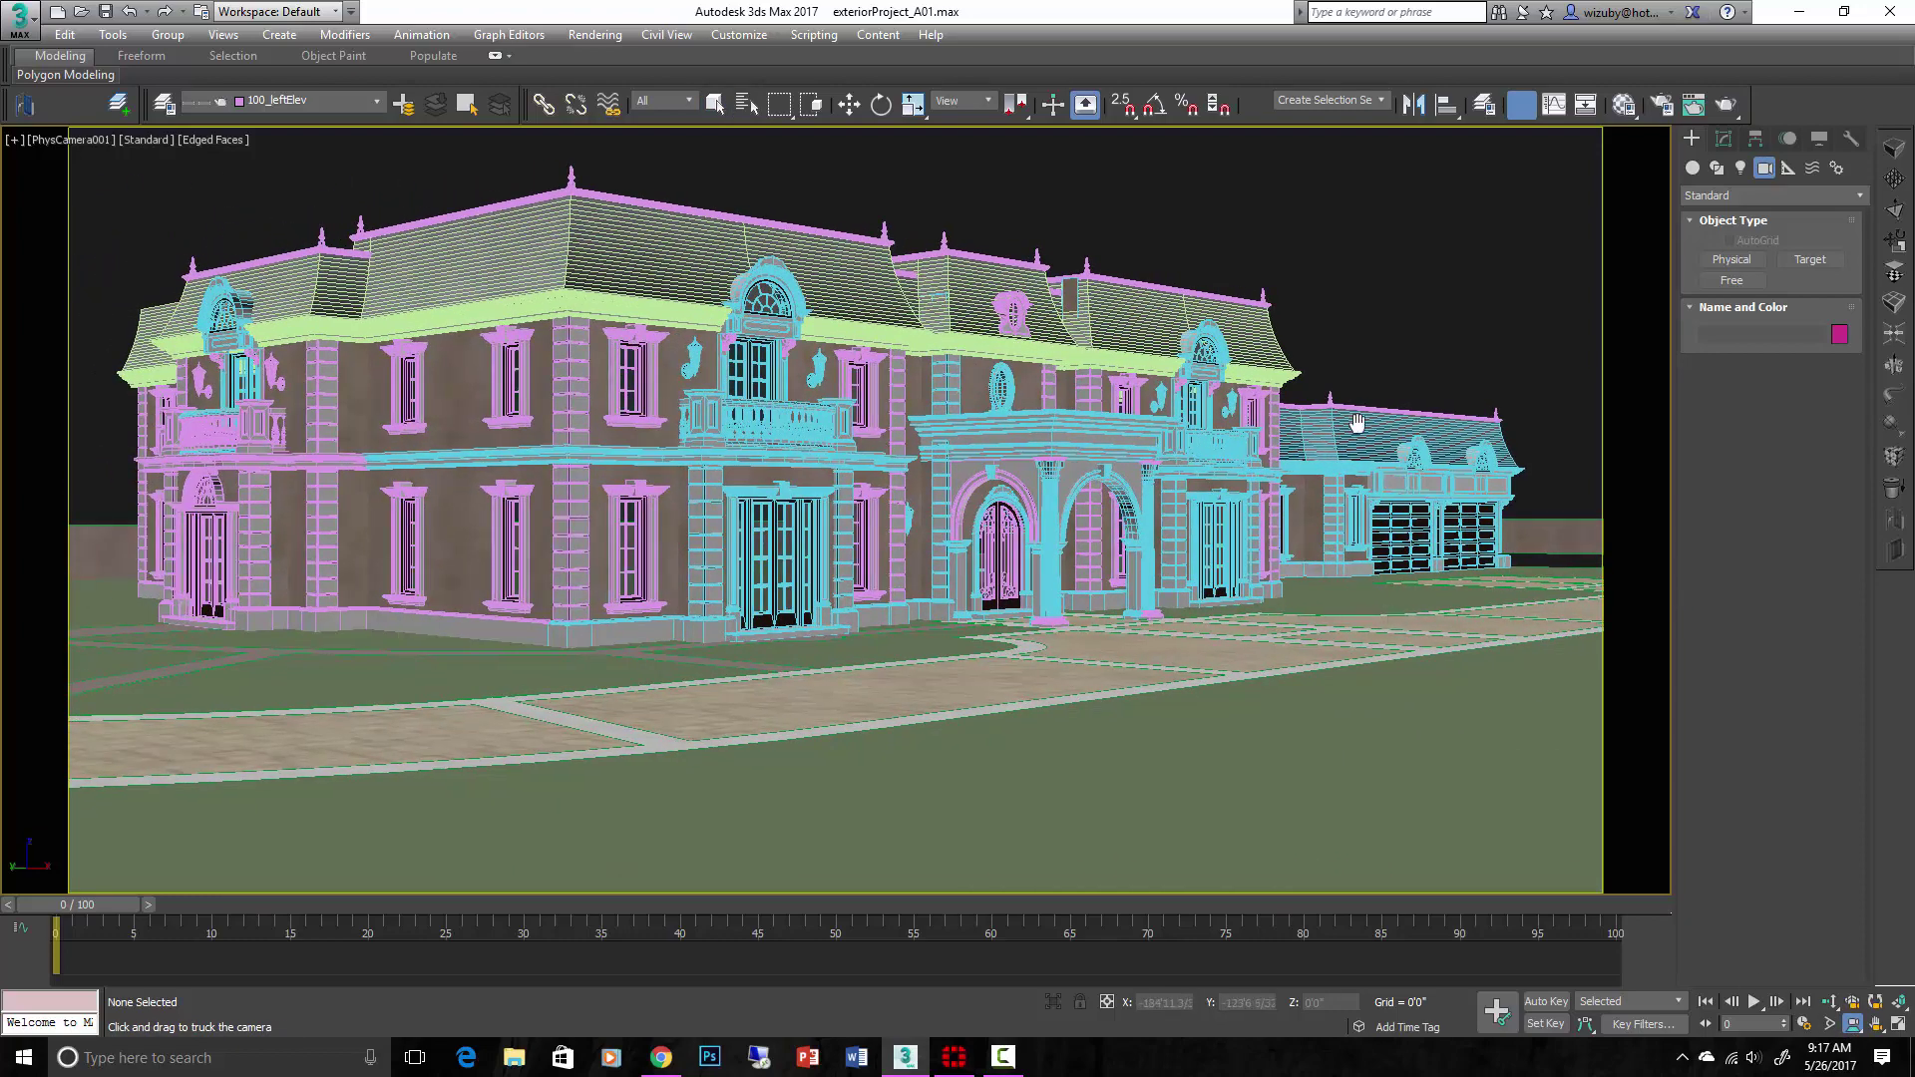
left_click_drag(1364, 425, 1127, 474)
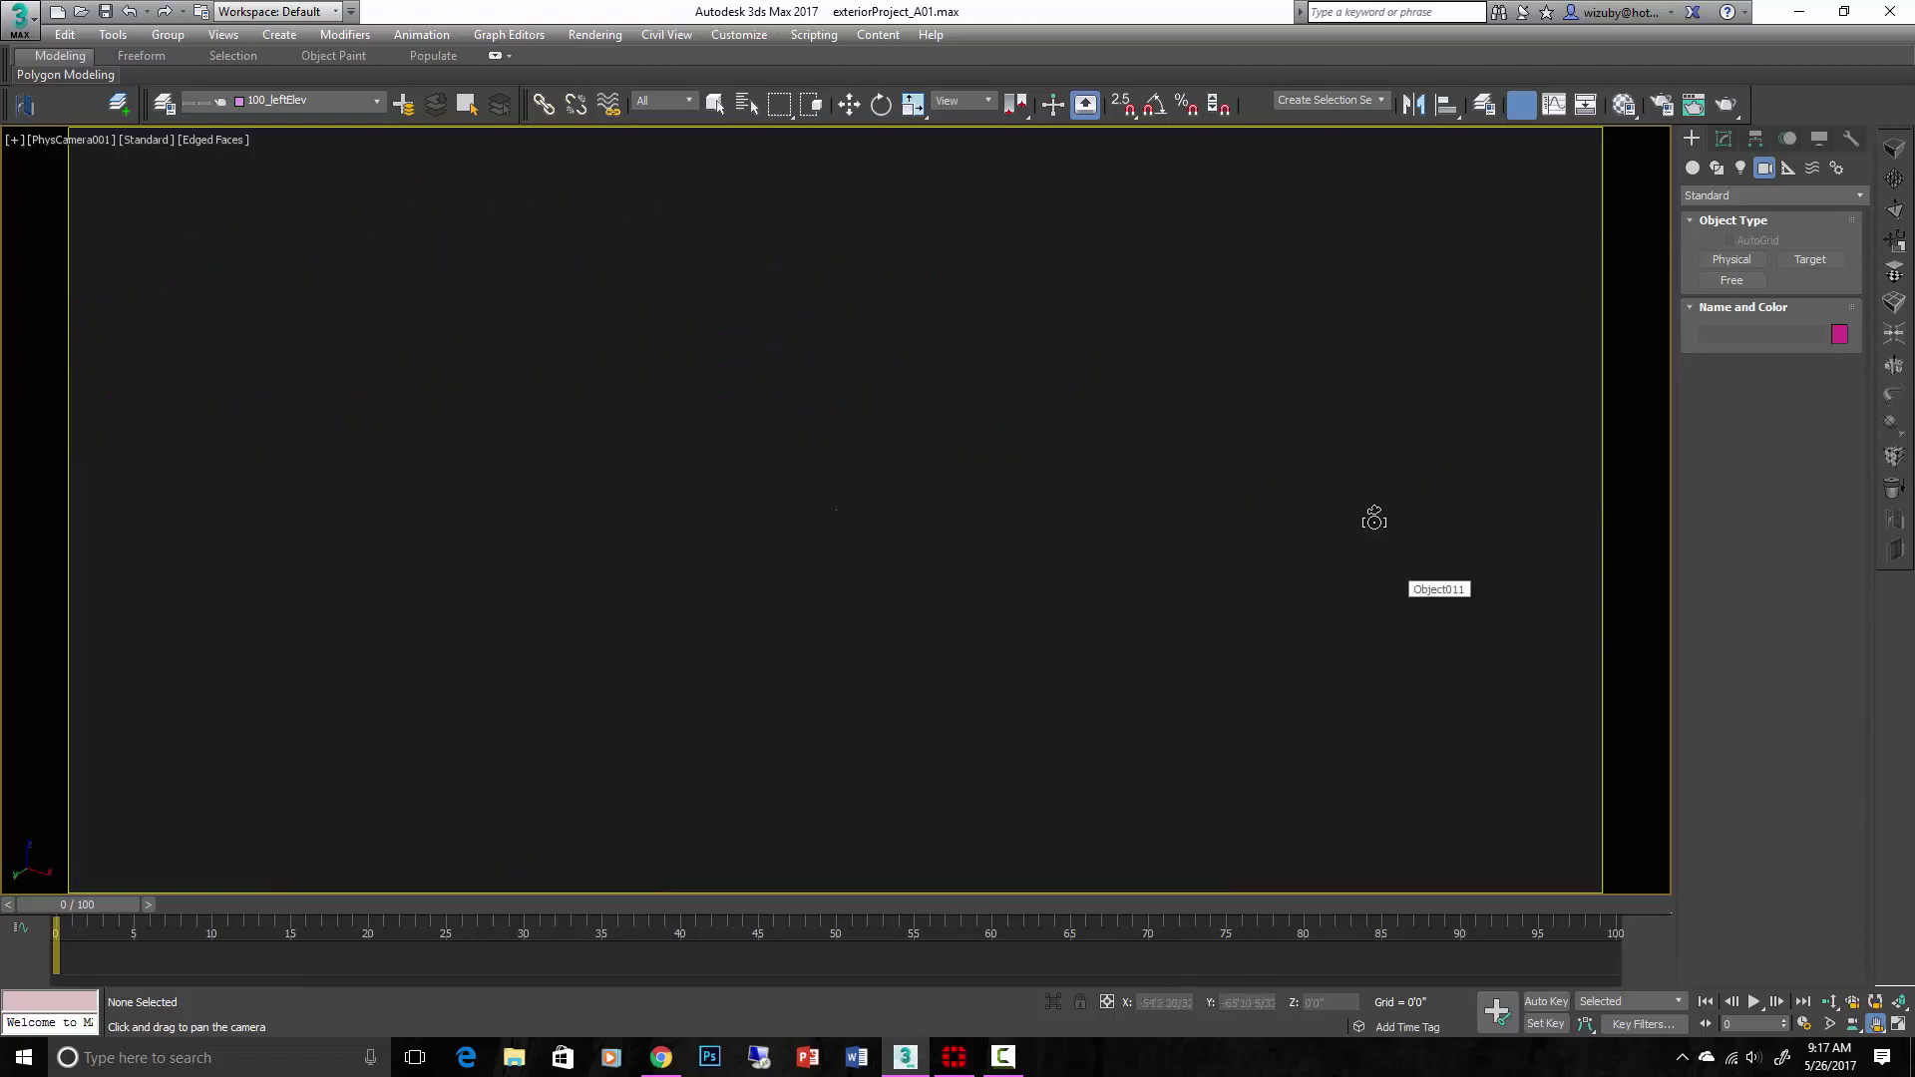
left_click_drag(1373, 517, 1394, 585)
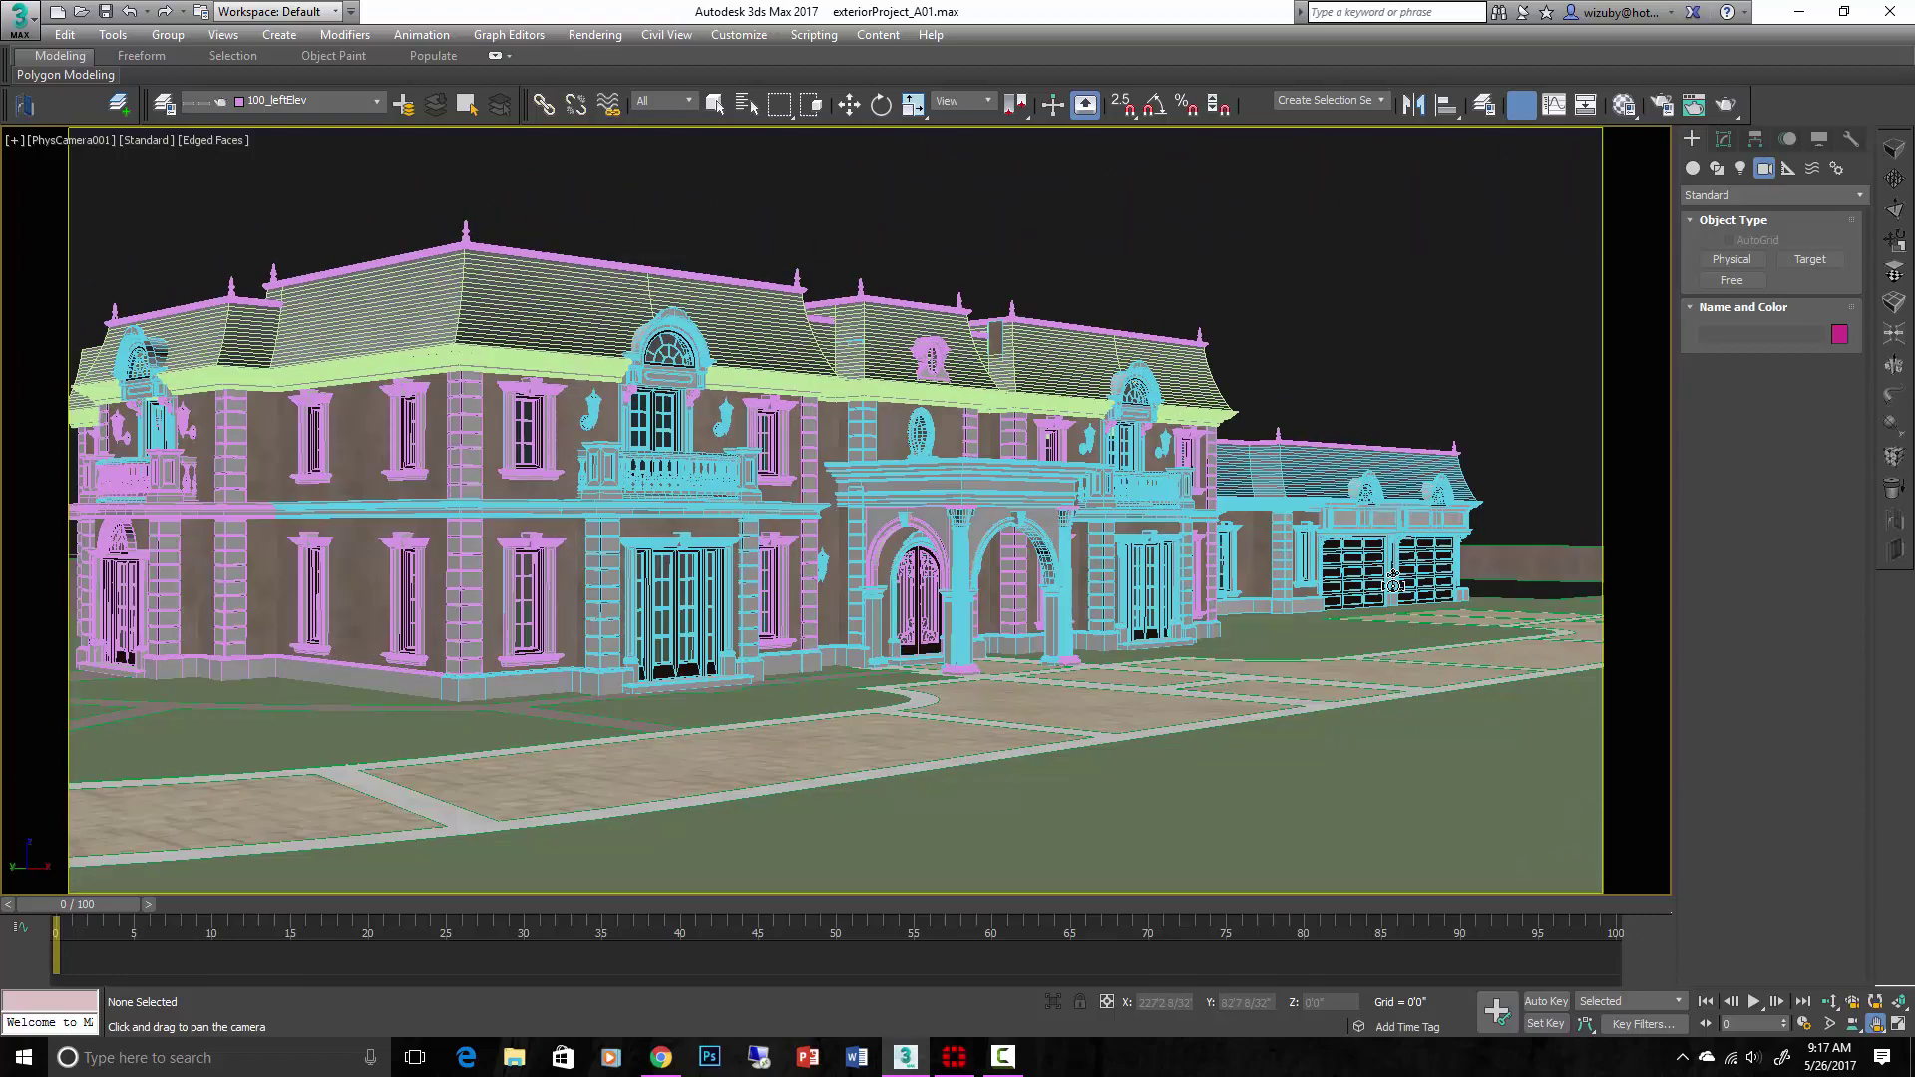
left_click(1852, 1025)
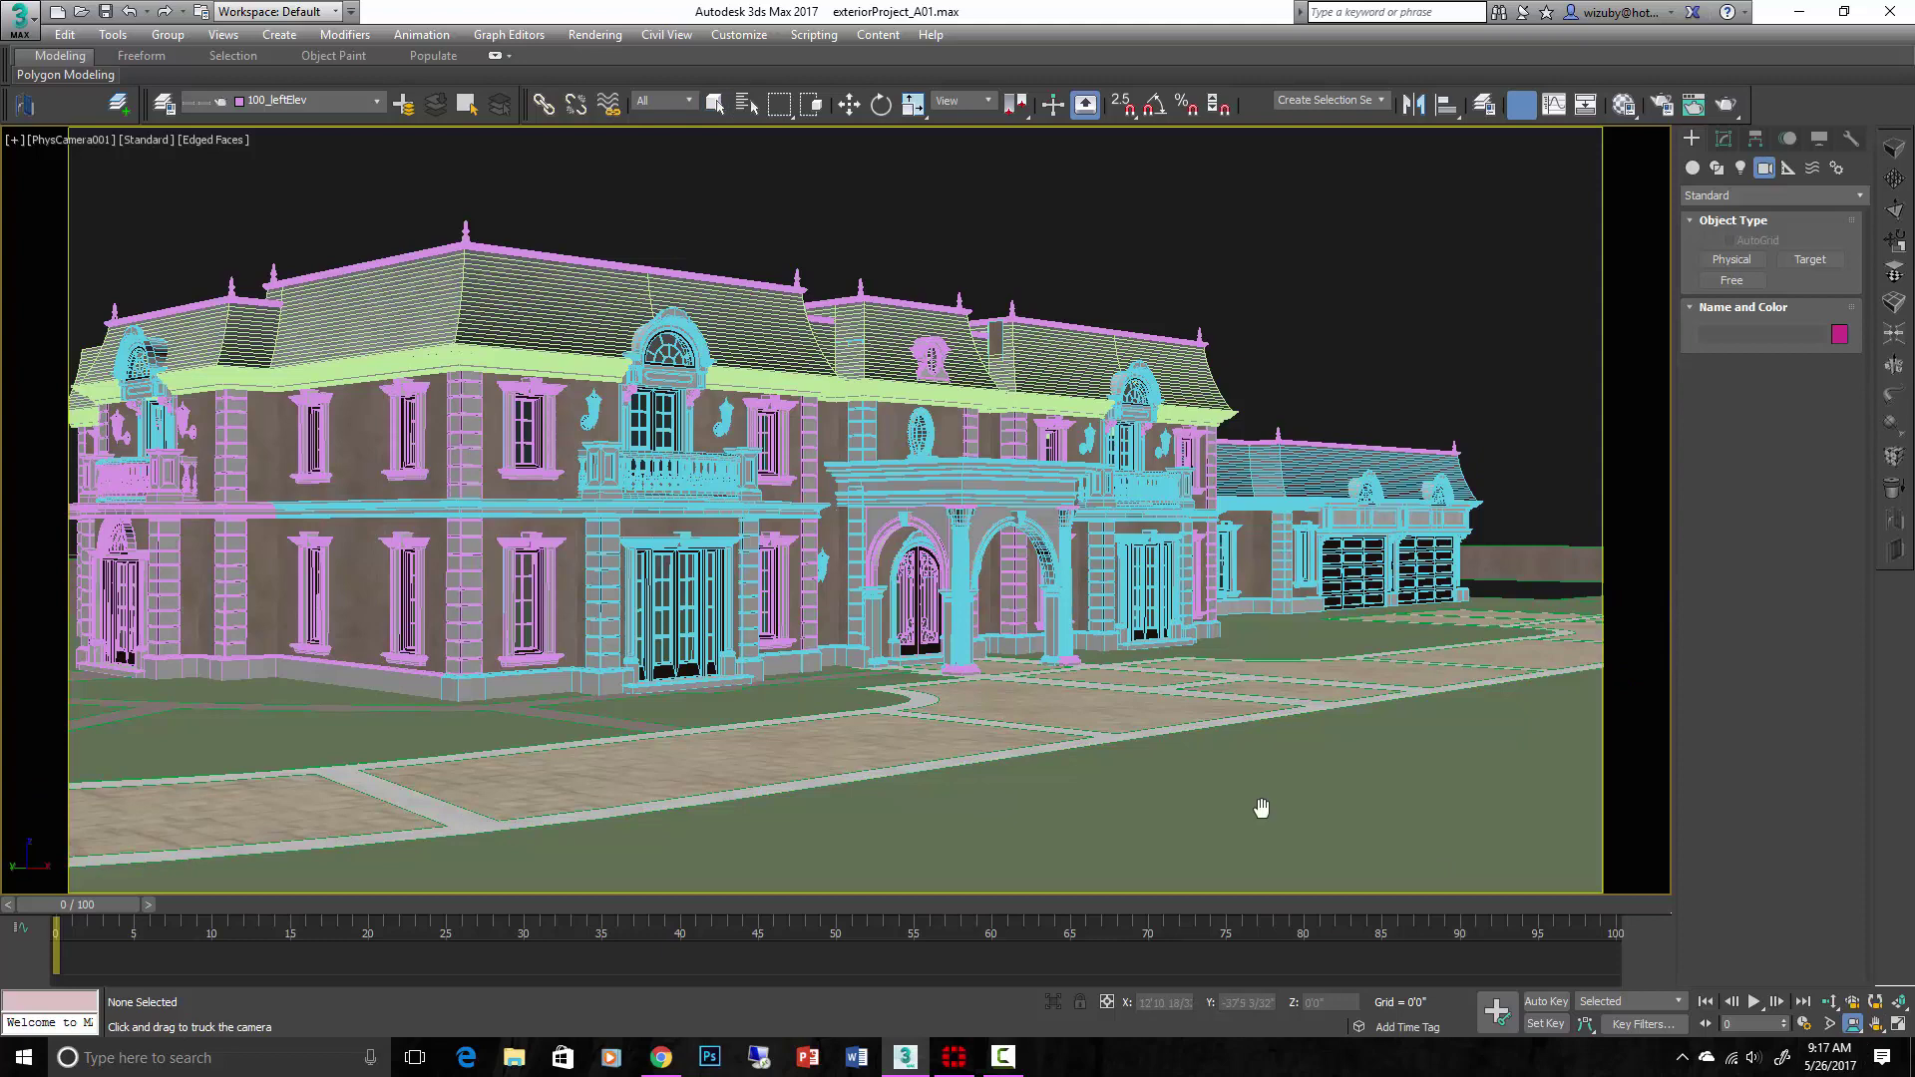
left_click_drag(688, 579, 805, 510)
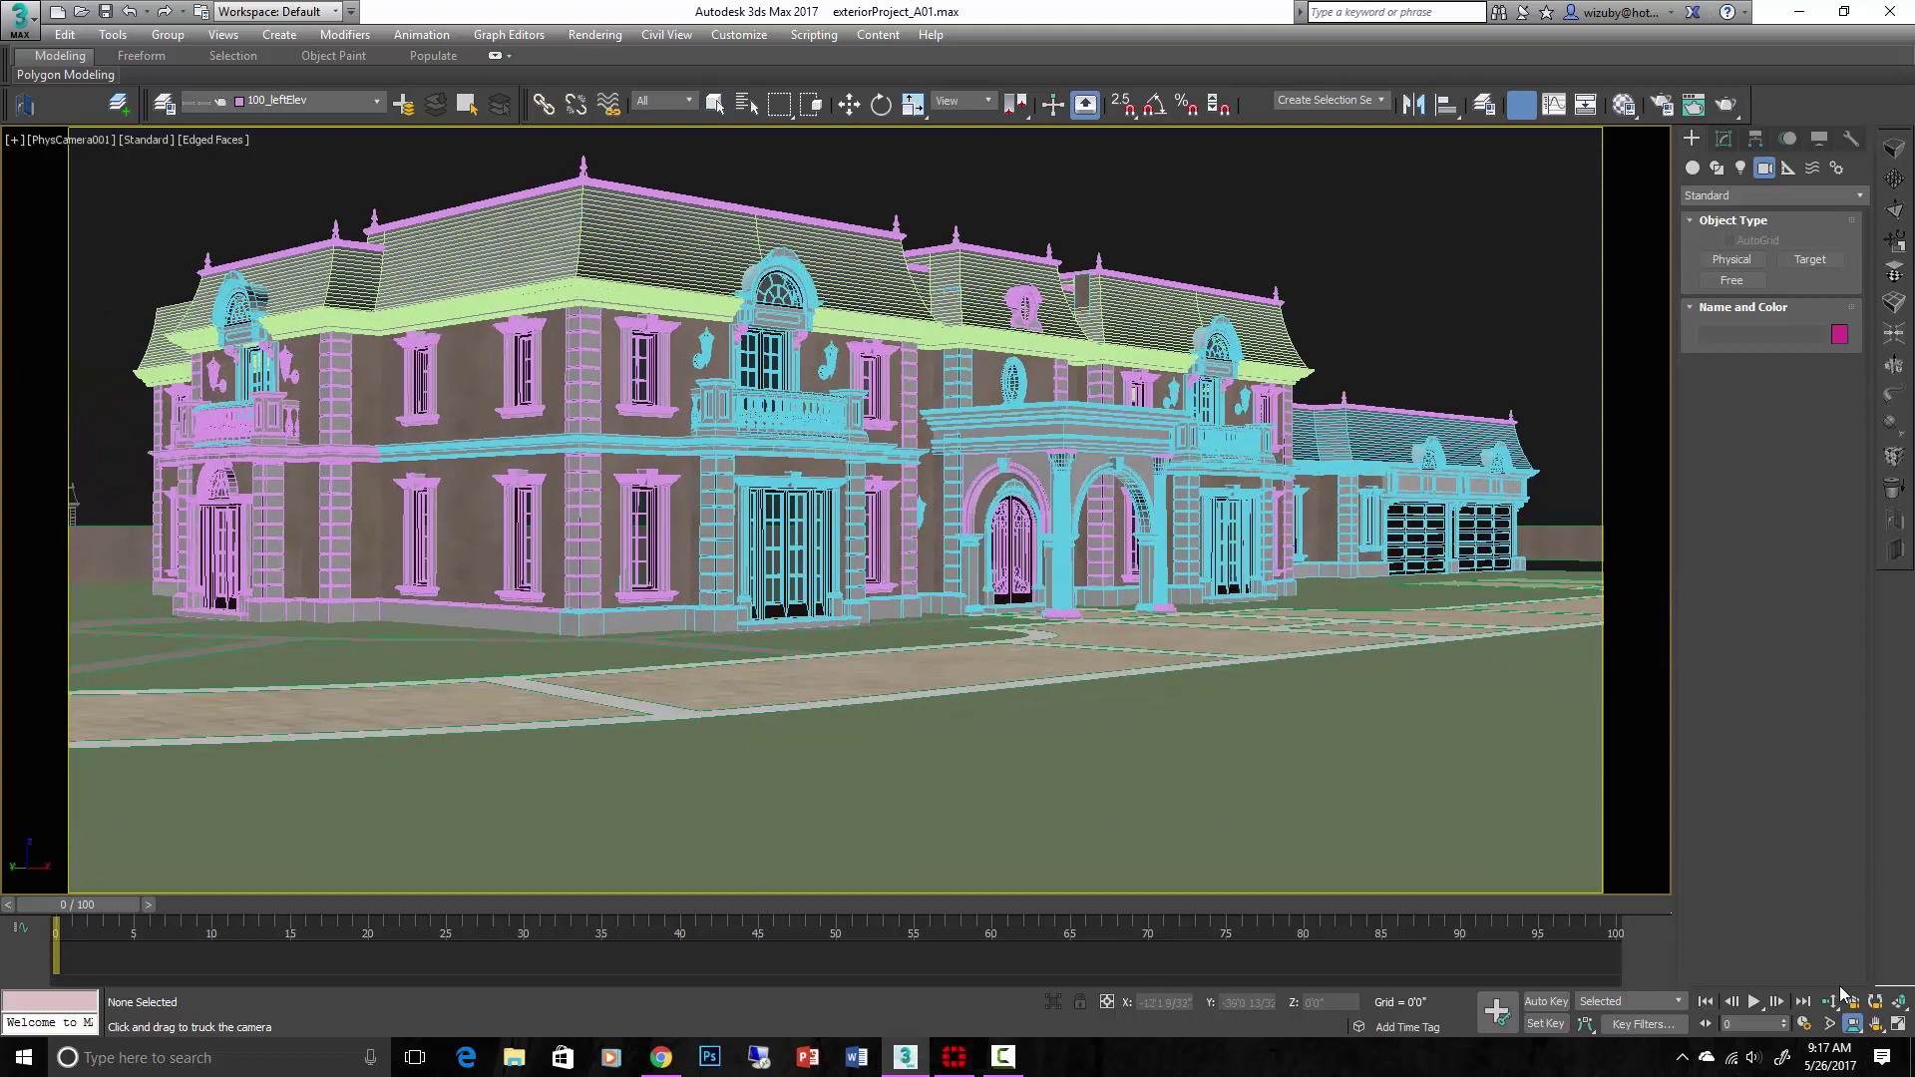
Orbit PhysCamera001 to a more frontal view of the facade and truck it sideways toward the garage wing.
left_click(1874, 1024)
left_click(1877, 983)
mouse_move(1199, 523)
left_mouse_down()
mouse_move(1237, 513)
mouse_move(1103, 513)
mouse_move(1193, 509)
mouse_move(1120, 531)
mouse_move(1171, 509)
mouse_move(997, 513)
mouse_move(1232, 519)
mouse_move(1199, 520)
left_mouse_up()
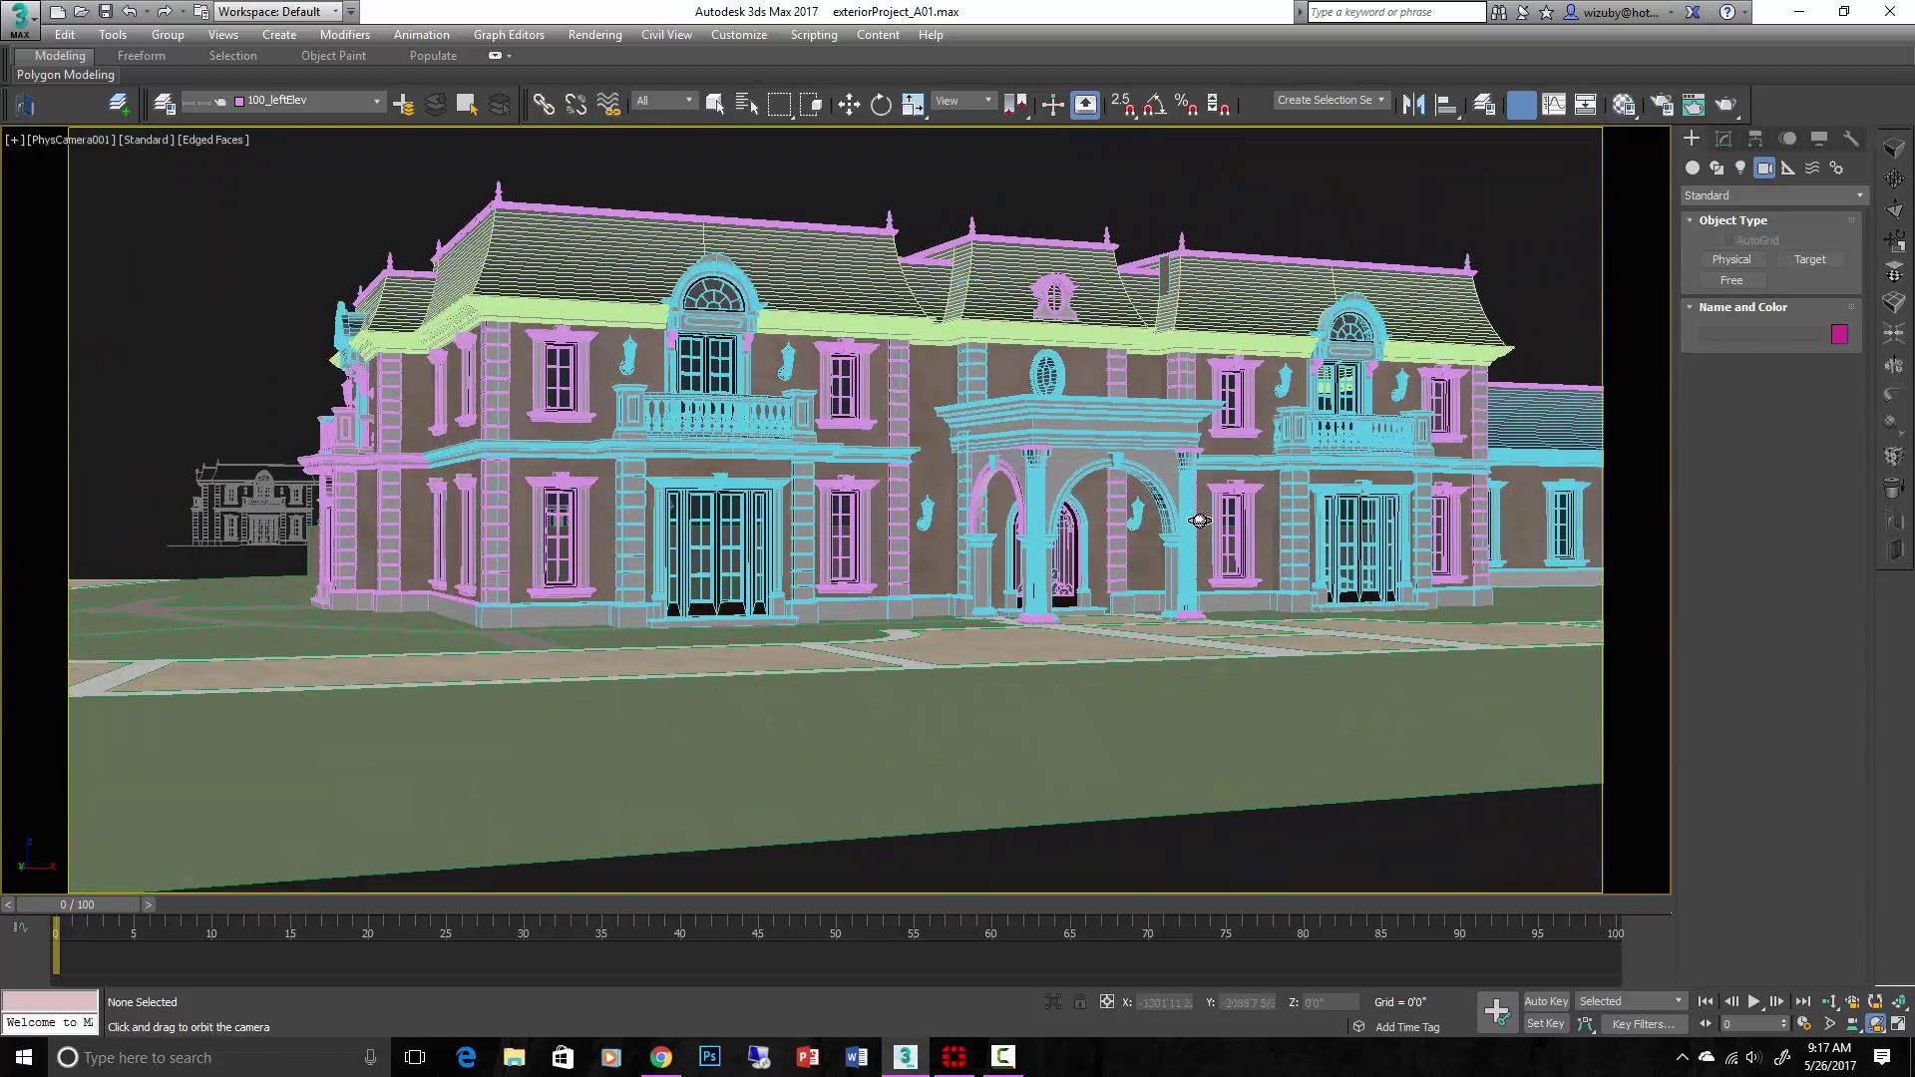
left_click(1853, 1025)
left_click_drag(1437, 752, 1177, 746)
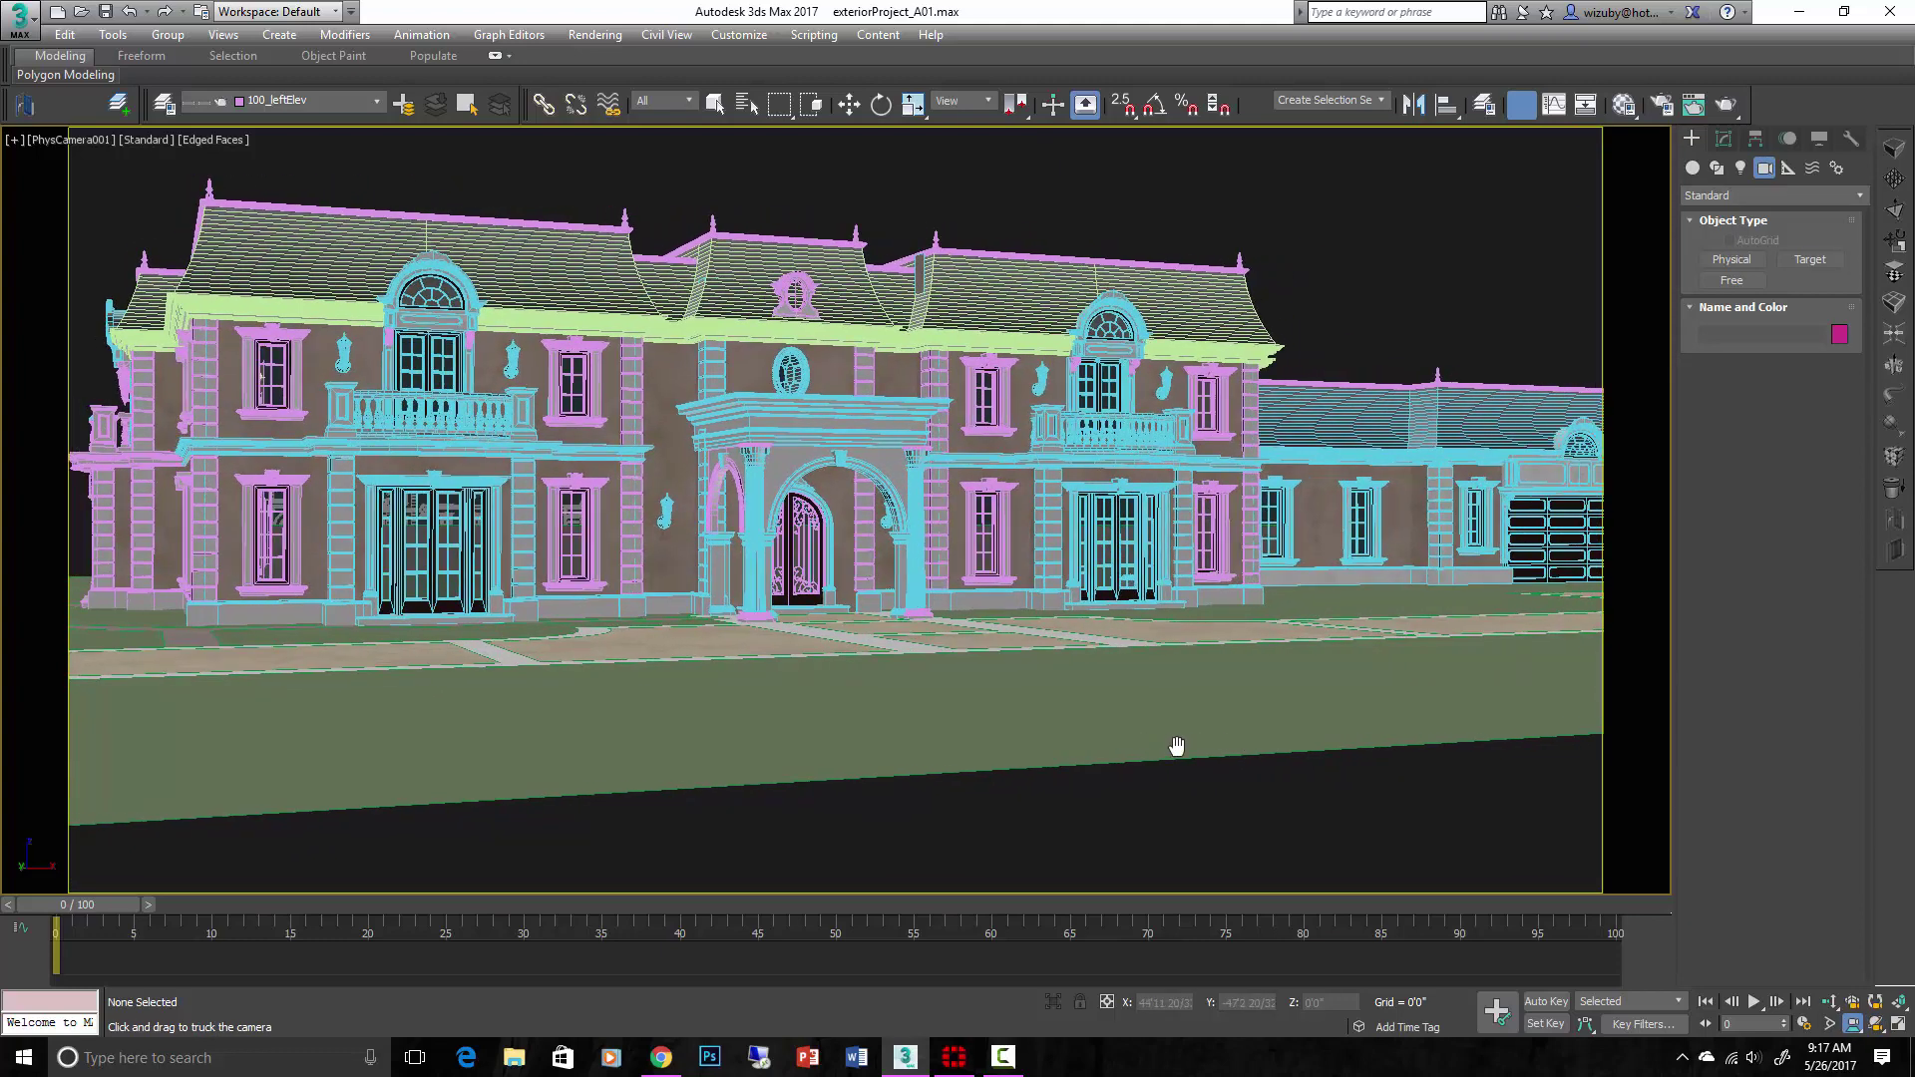
Dolly PhysCamera001 closer to the entrance portico and set its focal length to 31 mm.
left_click(1828, 1002)
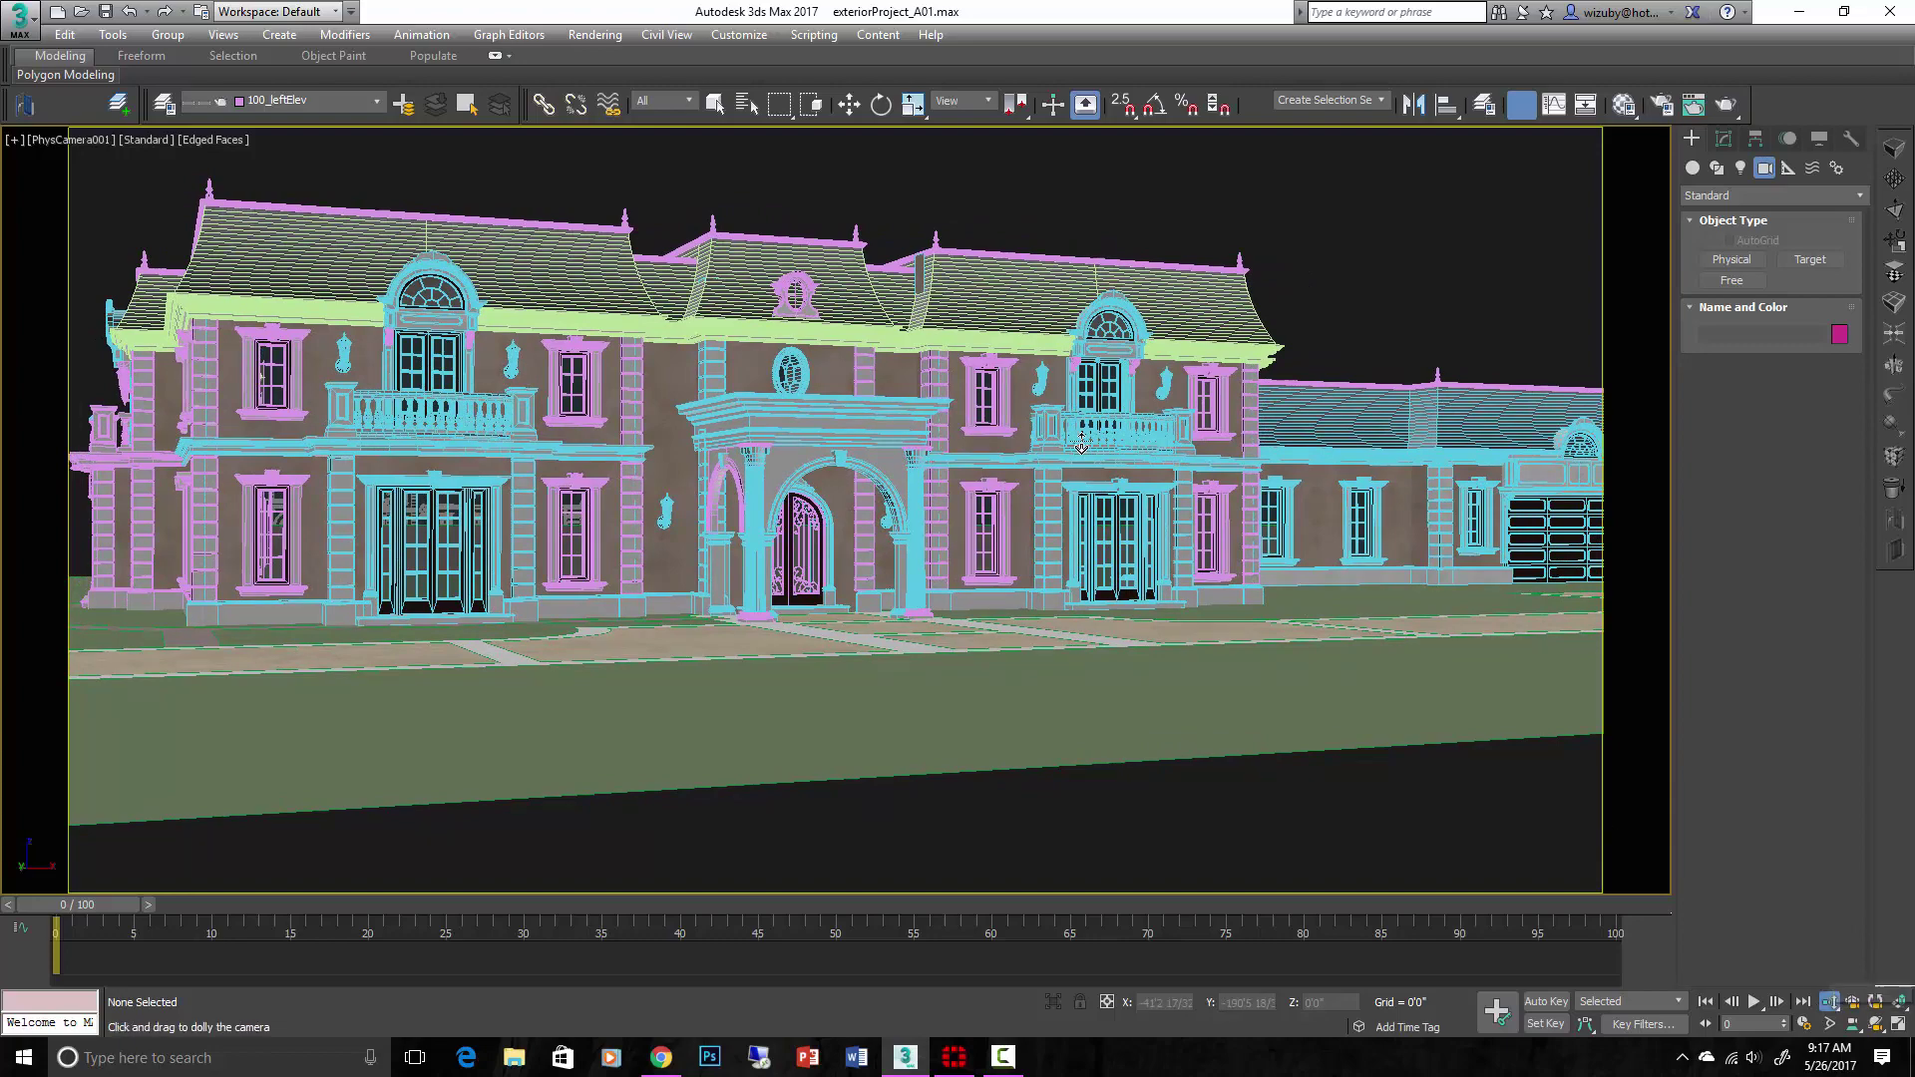
mouse_move(1087, 424)
left_mouse_down()
mouse_move(1084, 469)
mouse_move(1100, 427)
left_mouse_up()
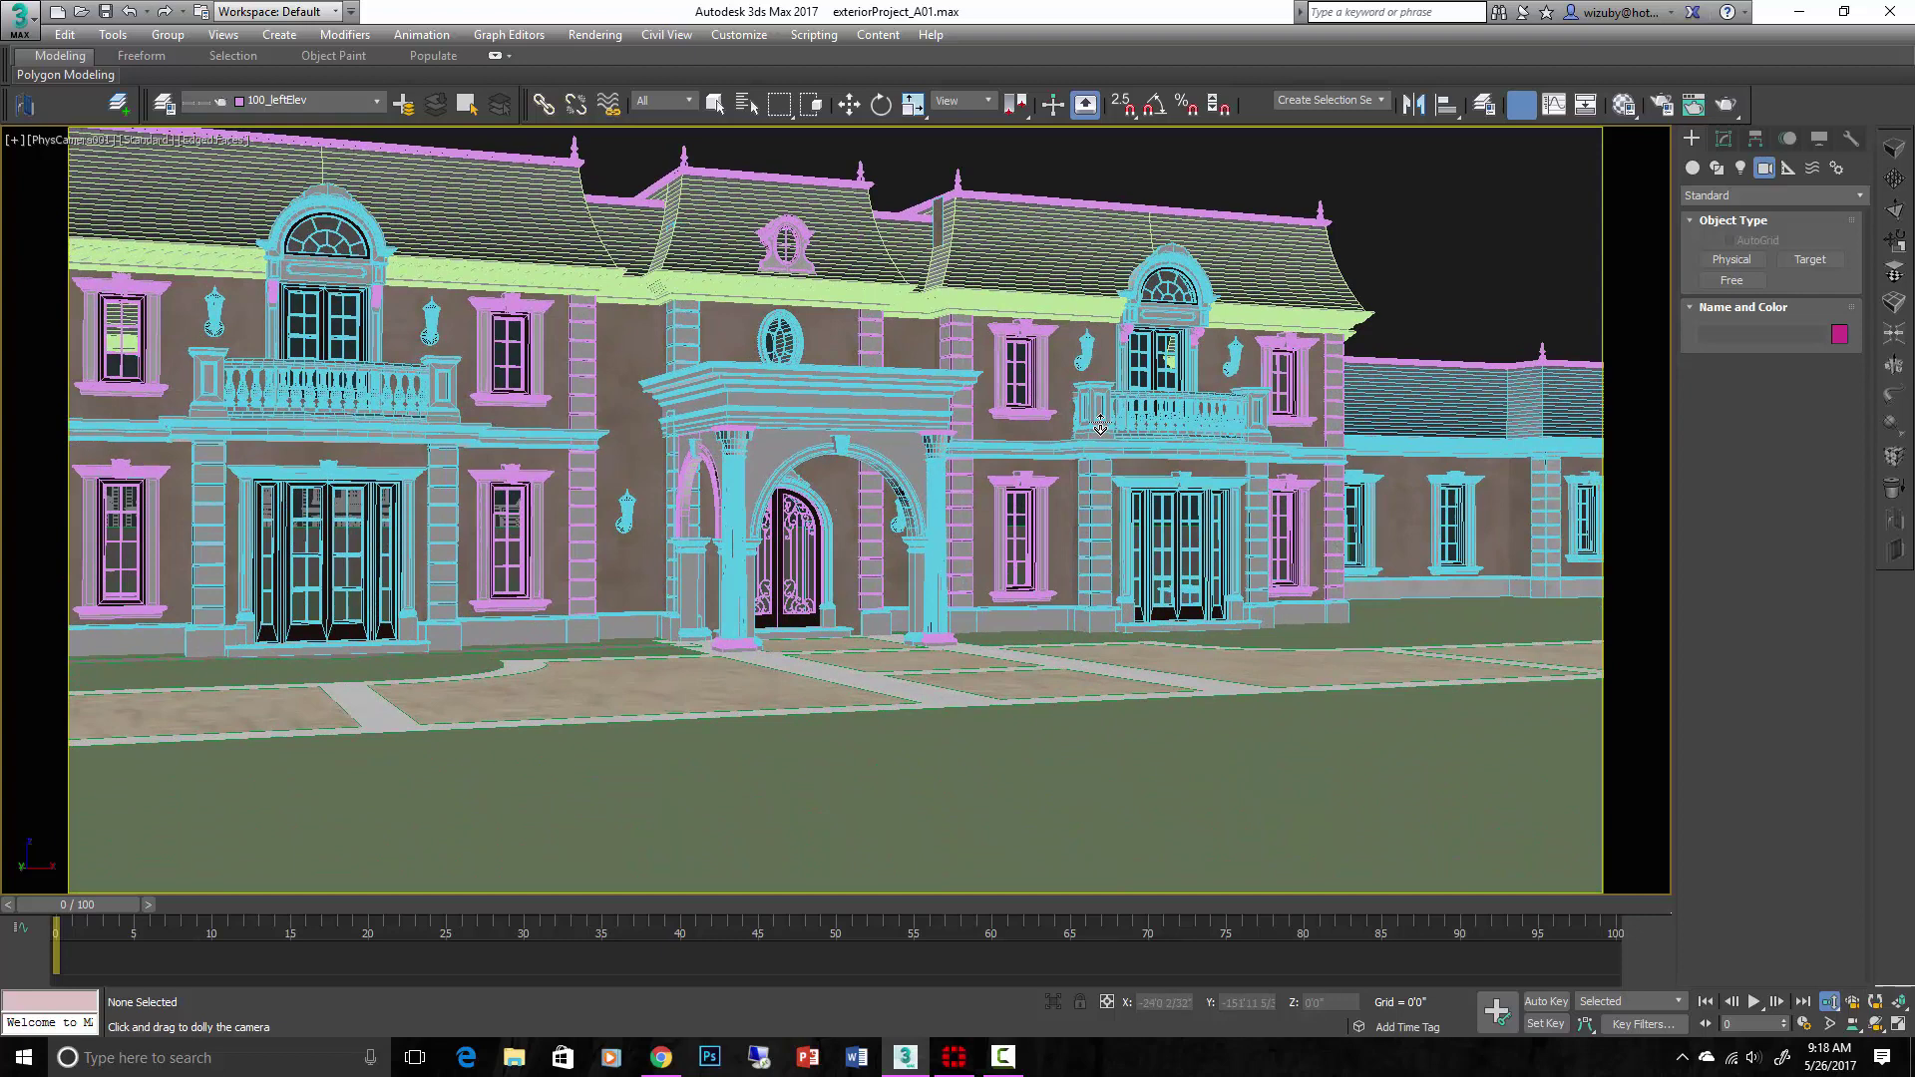
left_click(76, 141)
left_click(197, 516)
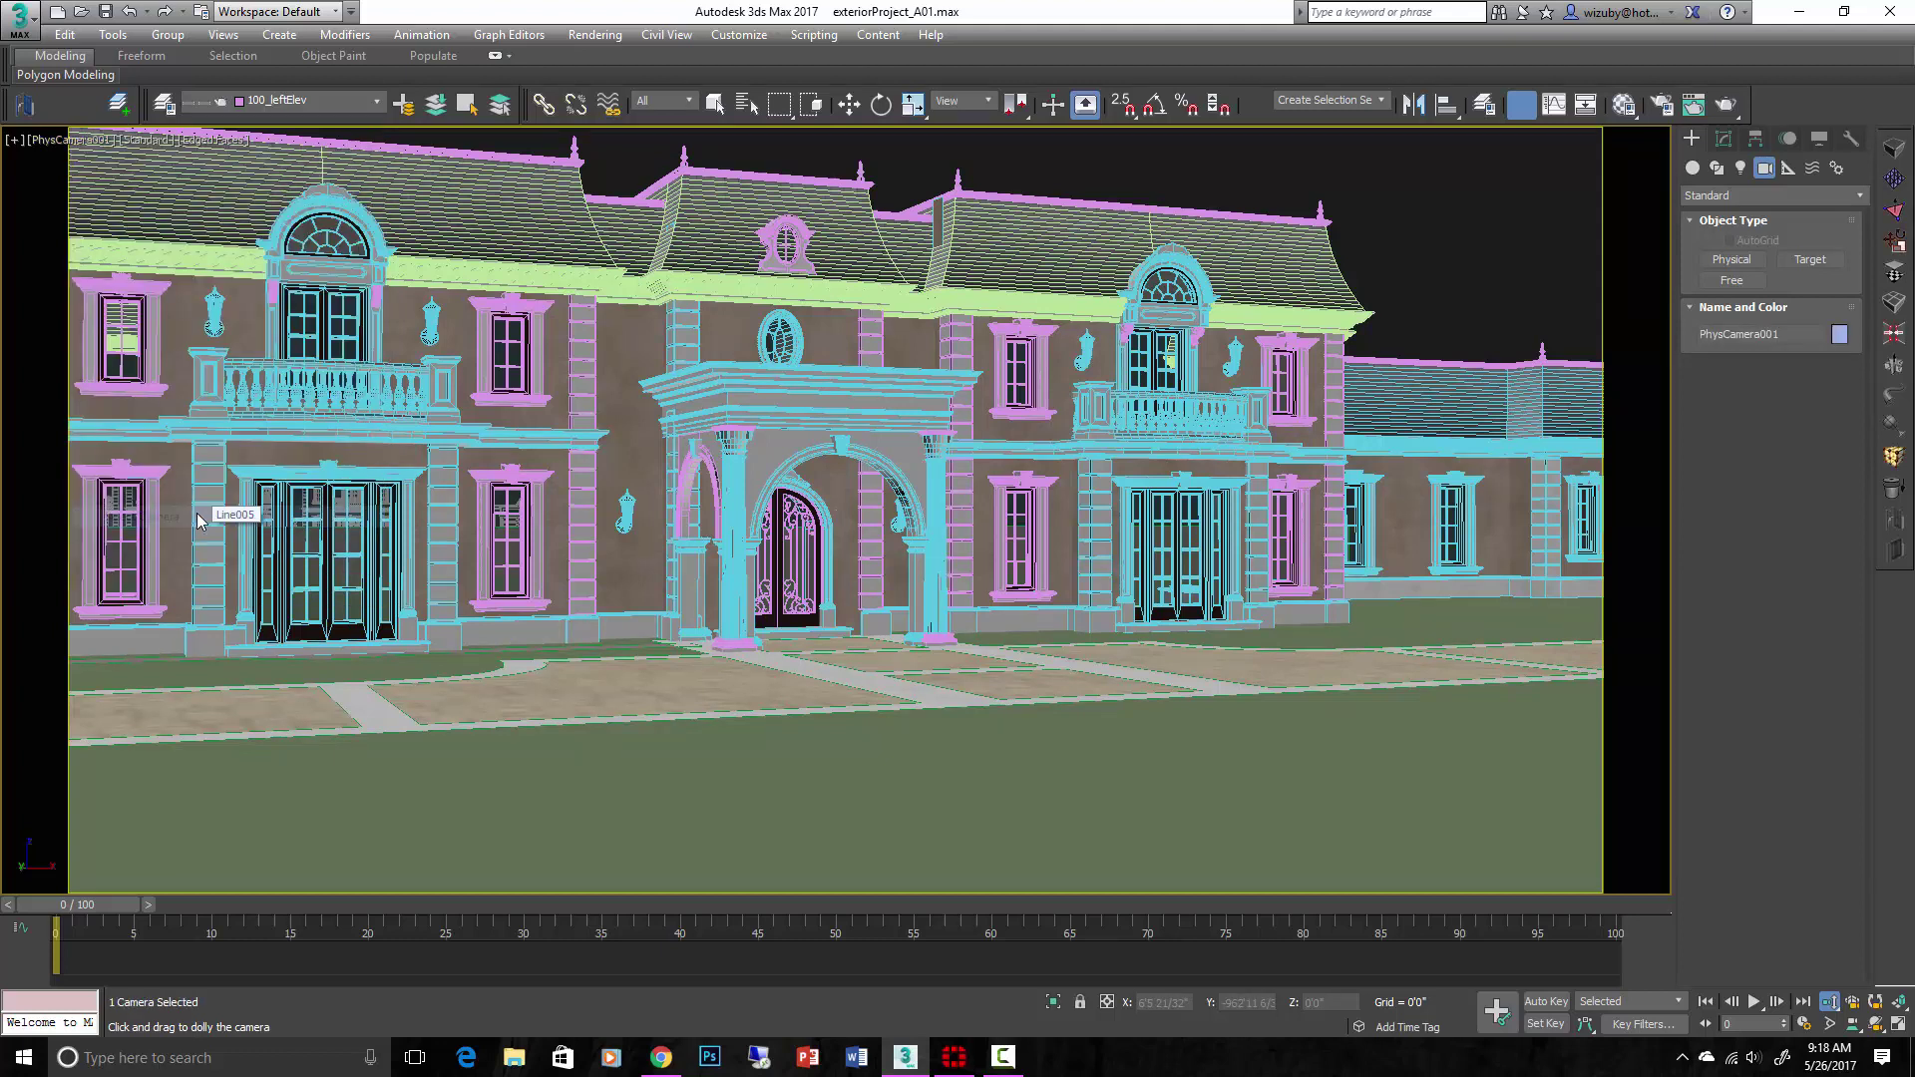
left_click(1723, 140)
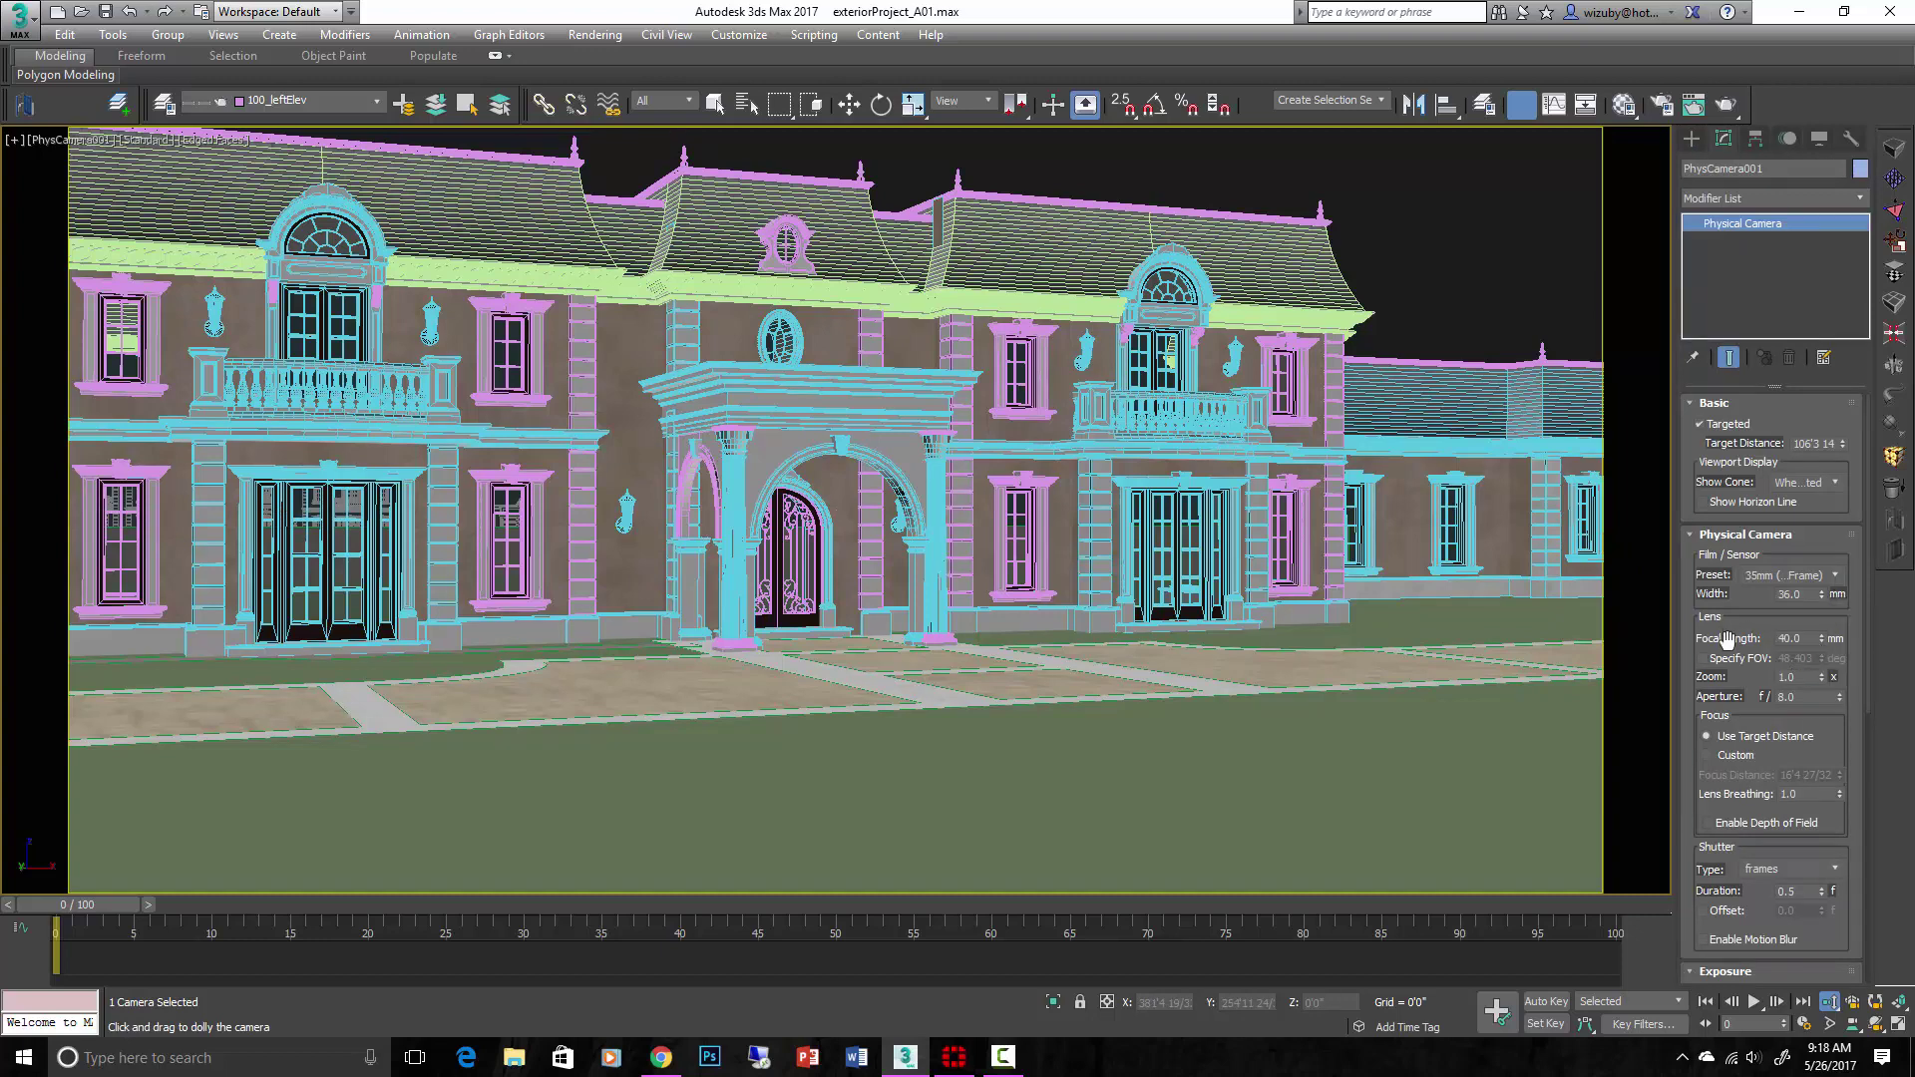
left_click_drag(1822, 640, 1824, 653)
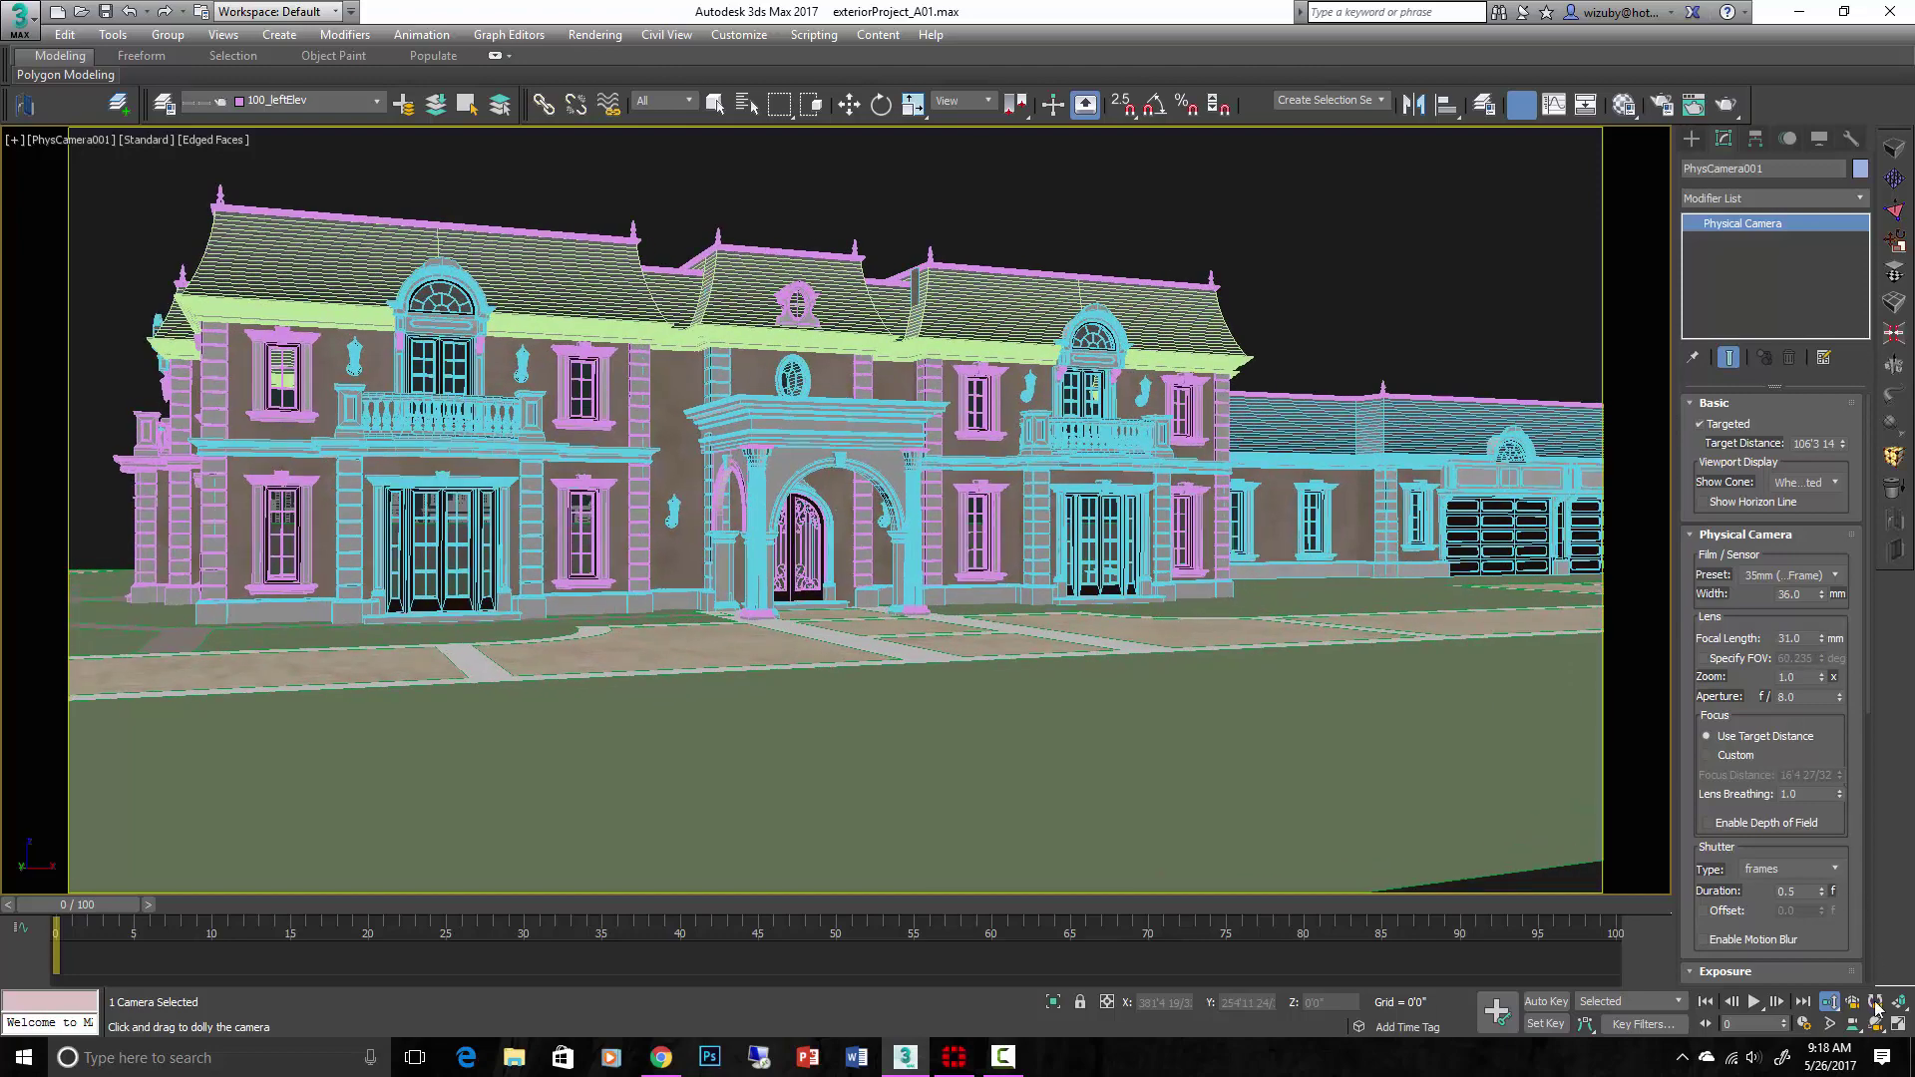
Truck and pan PhysCamera001 to frame the full facade at an angle, including both garage doors.
left_click(1853, 1024)
left_click_drag(1227, 733, 1439, 744)
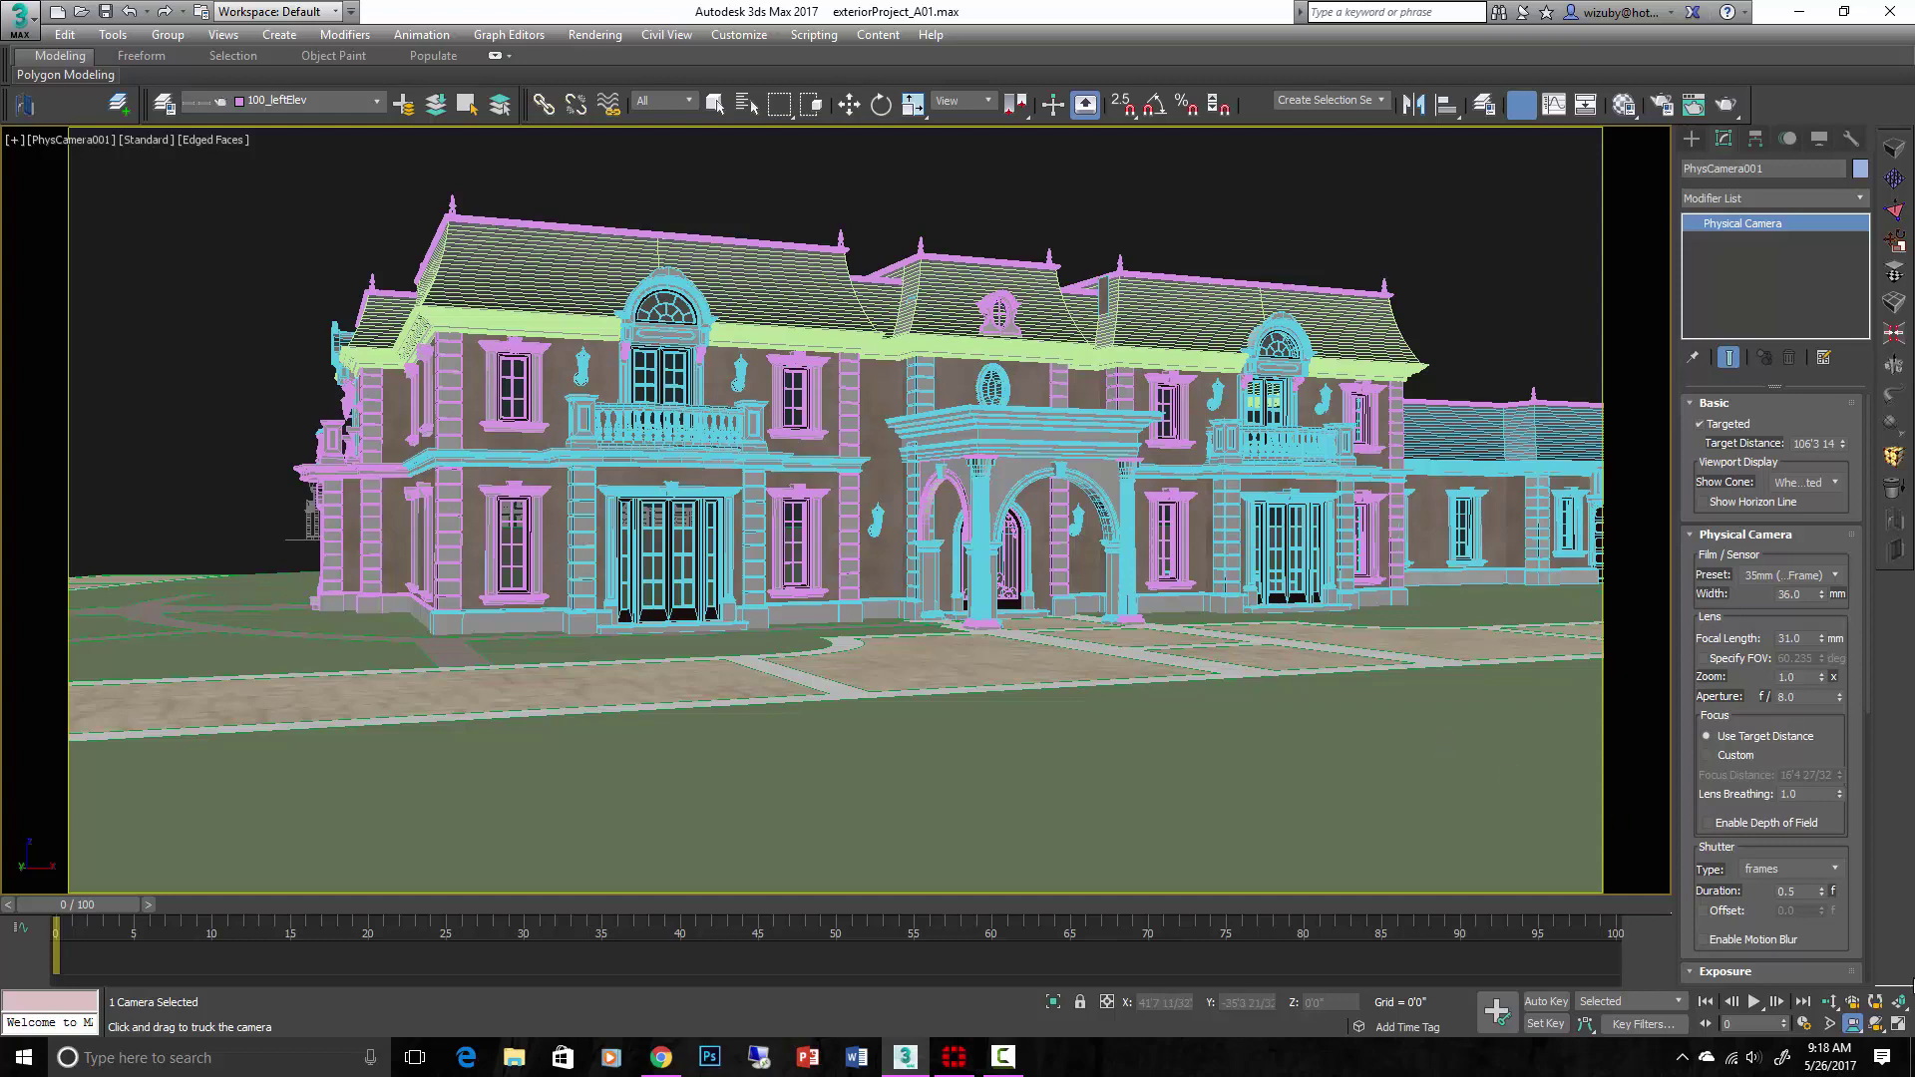
left_click_drag(1875, 1024, 1874, 1012)
left_click(1875, 1003)
left_click_drag(1195, 600, 1201, 603)
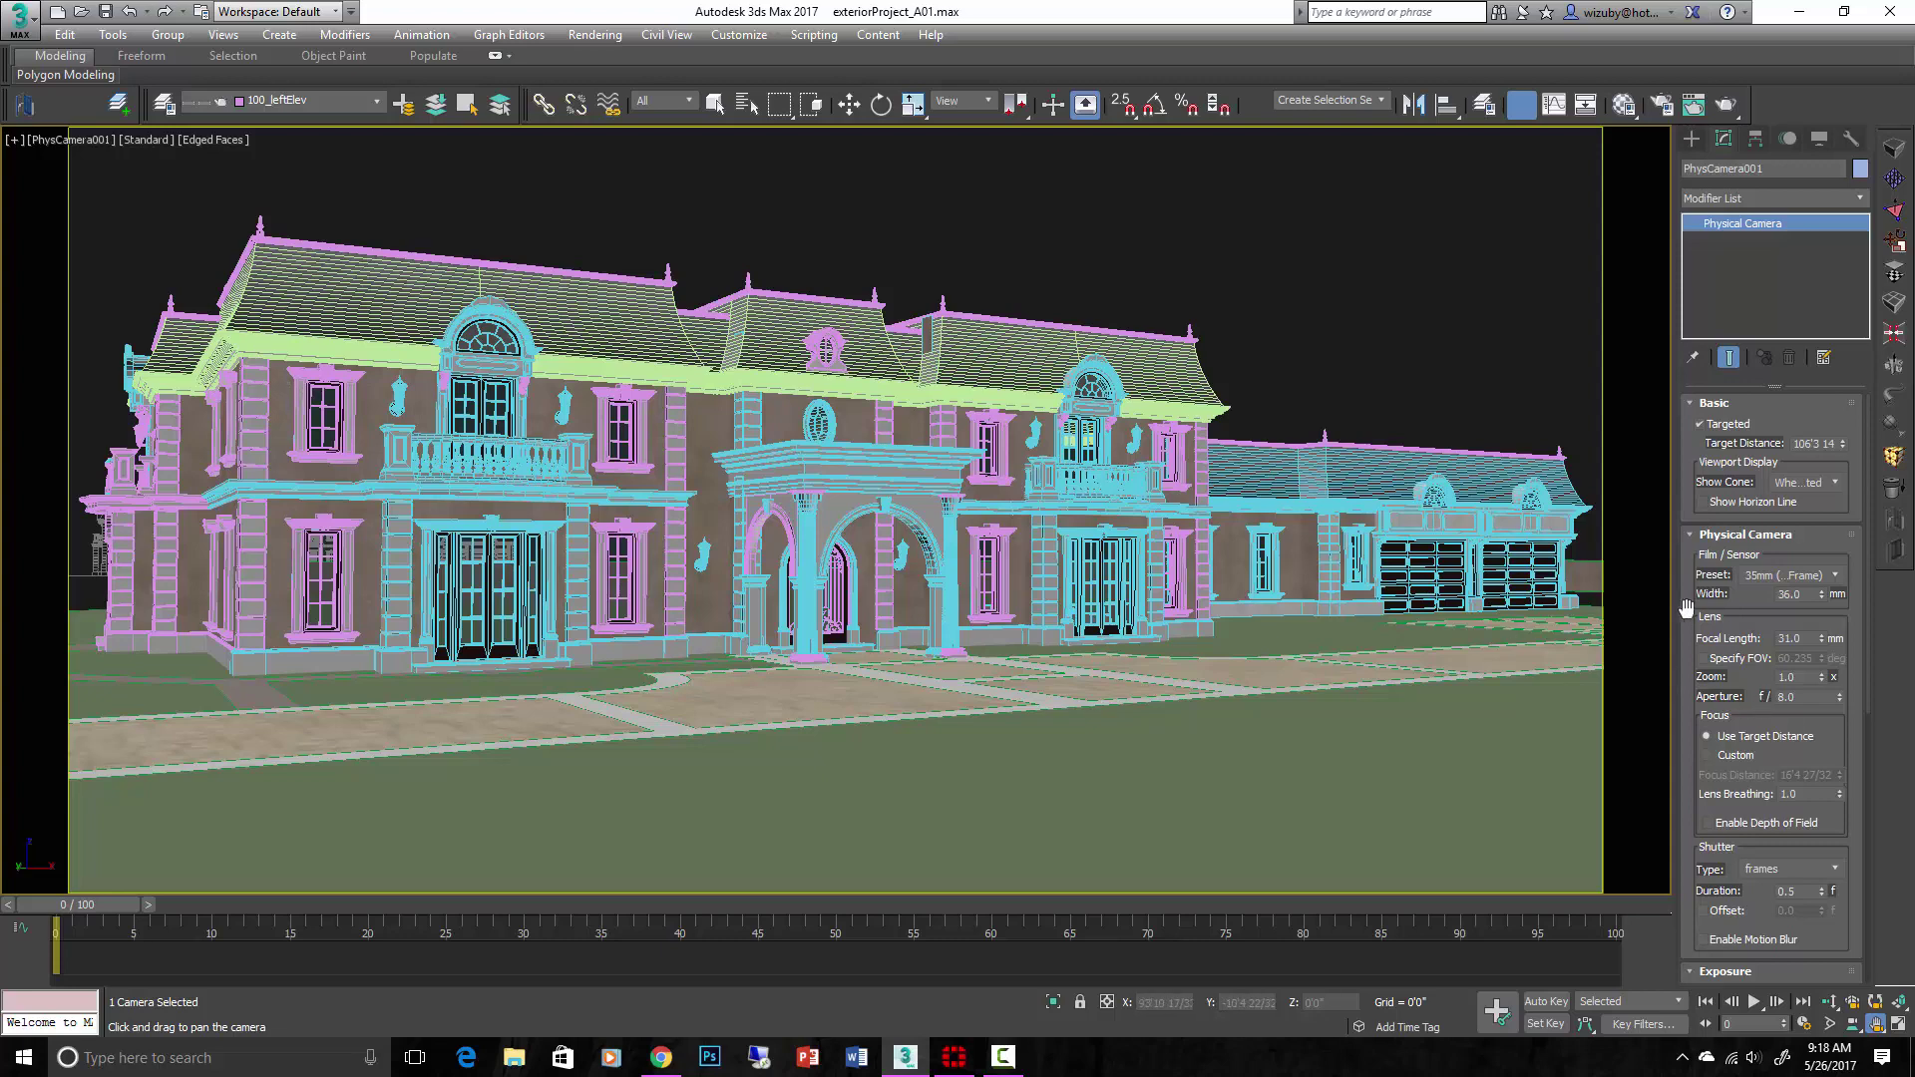
Try a flatter composition by dollying PhysCamera001 back, setting a 60 mm focal length and trucking to include the garage.
left_click(1832, 1003)
left_click_drag(1244, 579, 1179, 738)
middle_click_drag(1179, 739, 1262, 783)
left_click_drag(1822, 637, 1827, 607)
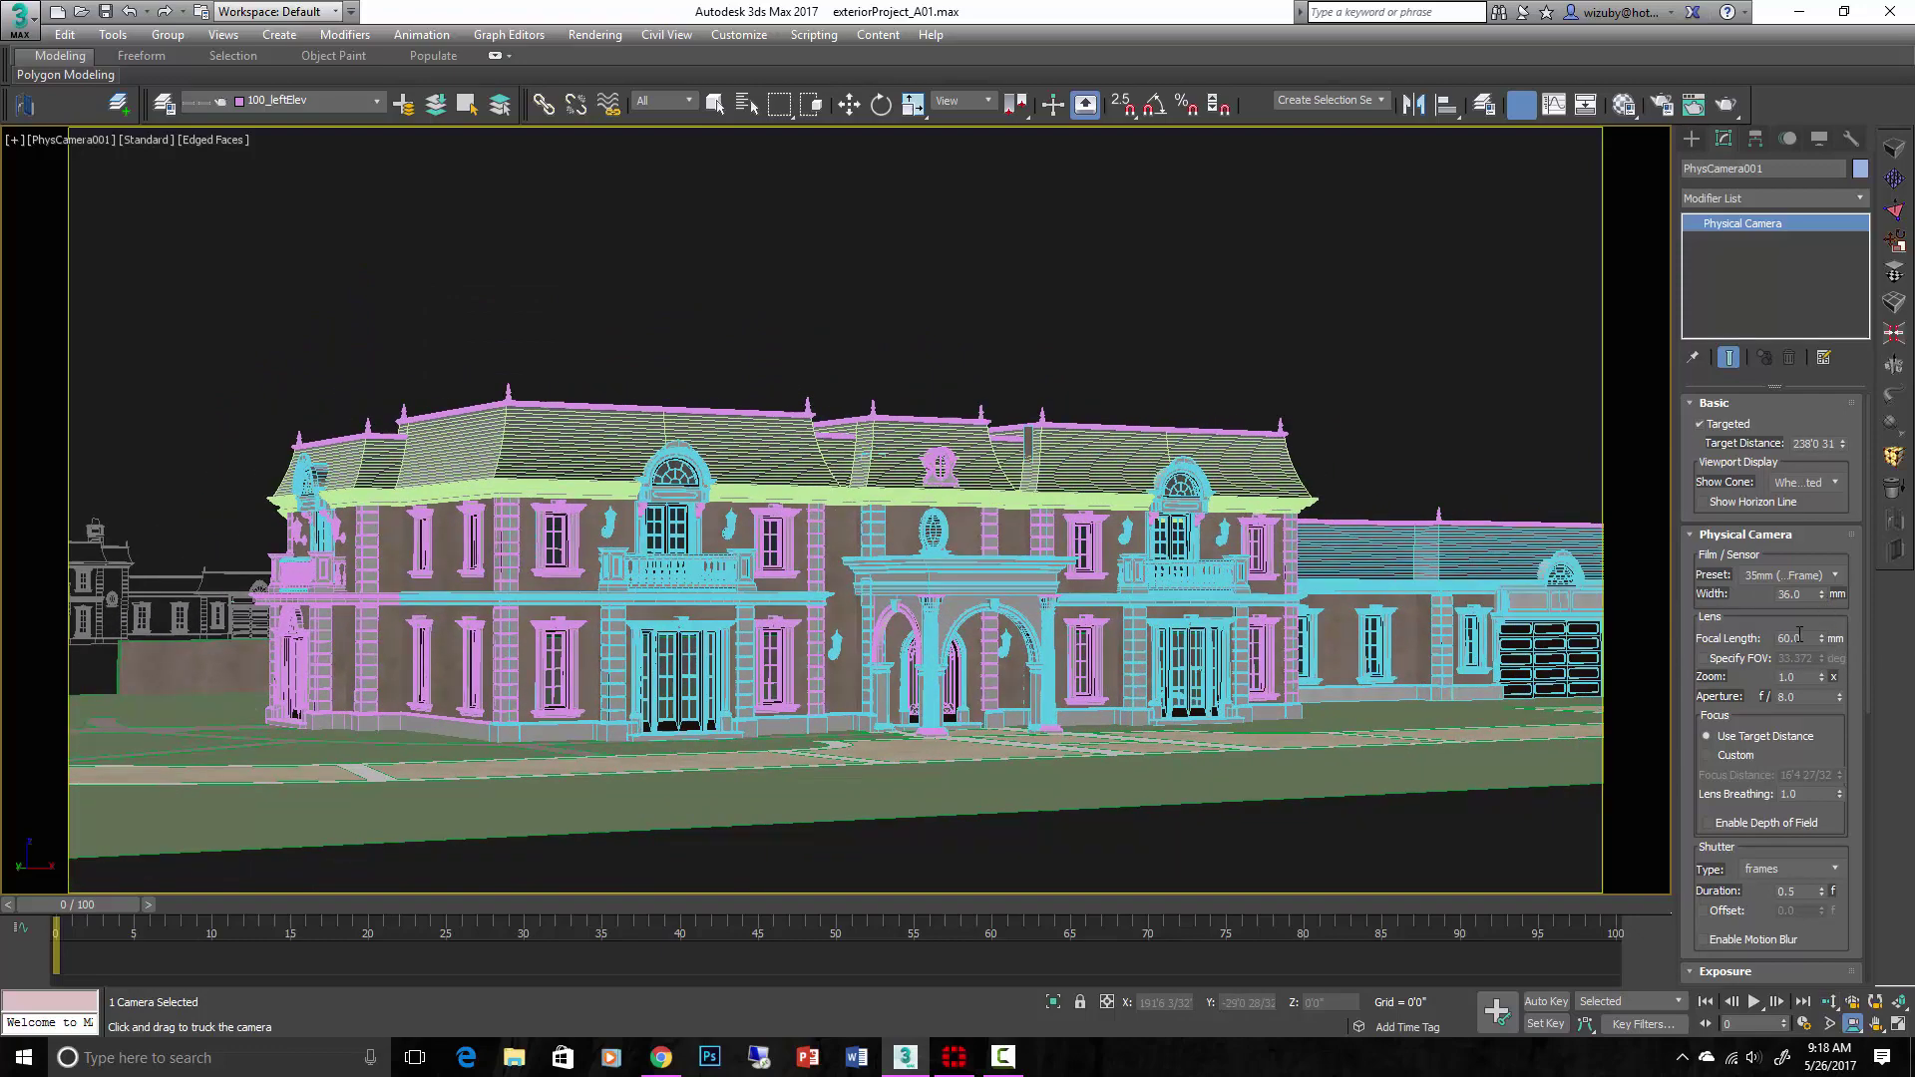
left_click_drag(1486, 702, 1290, 669)
middle_click_drag(1291, 669, 1292, 669)
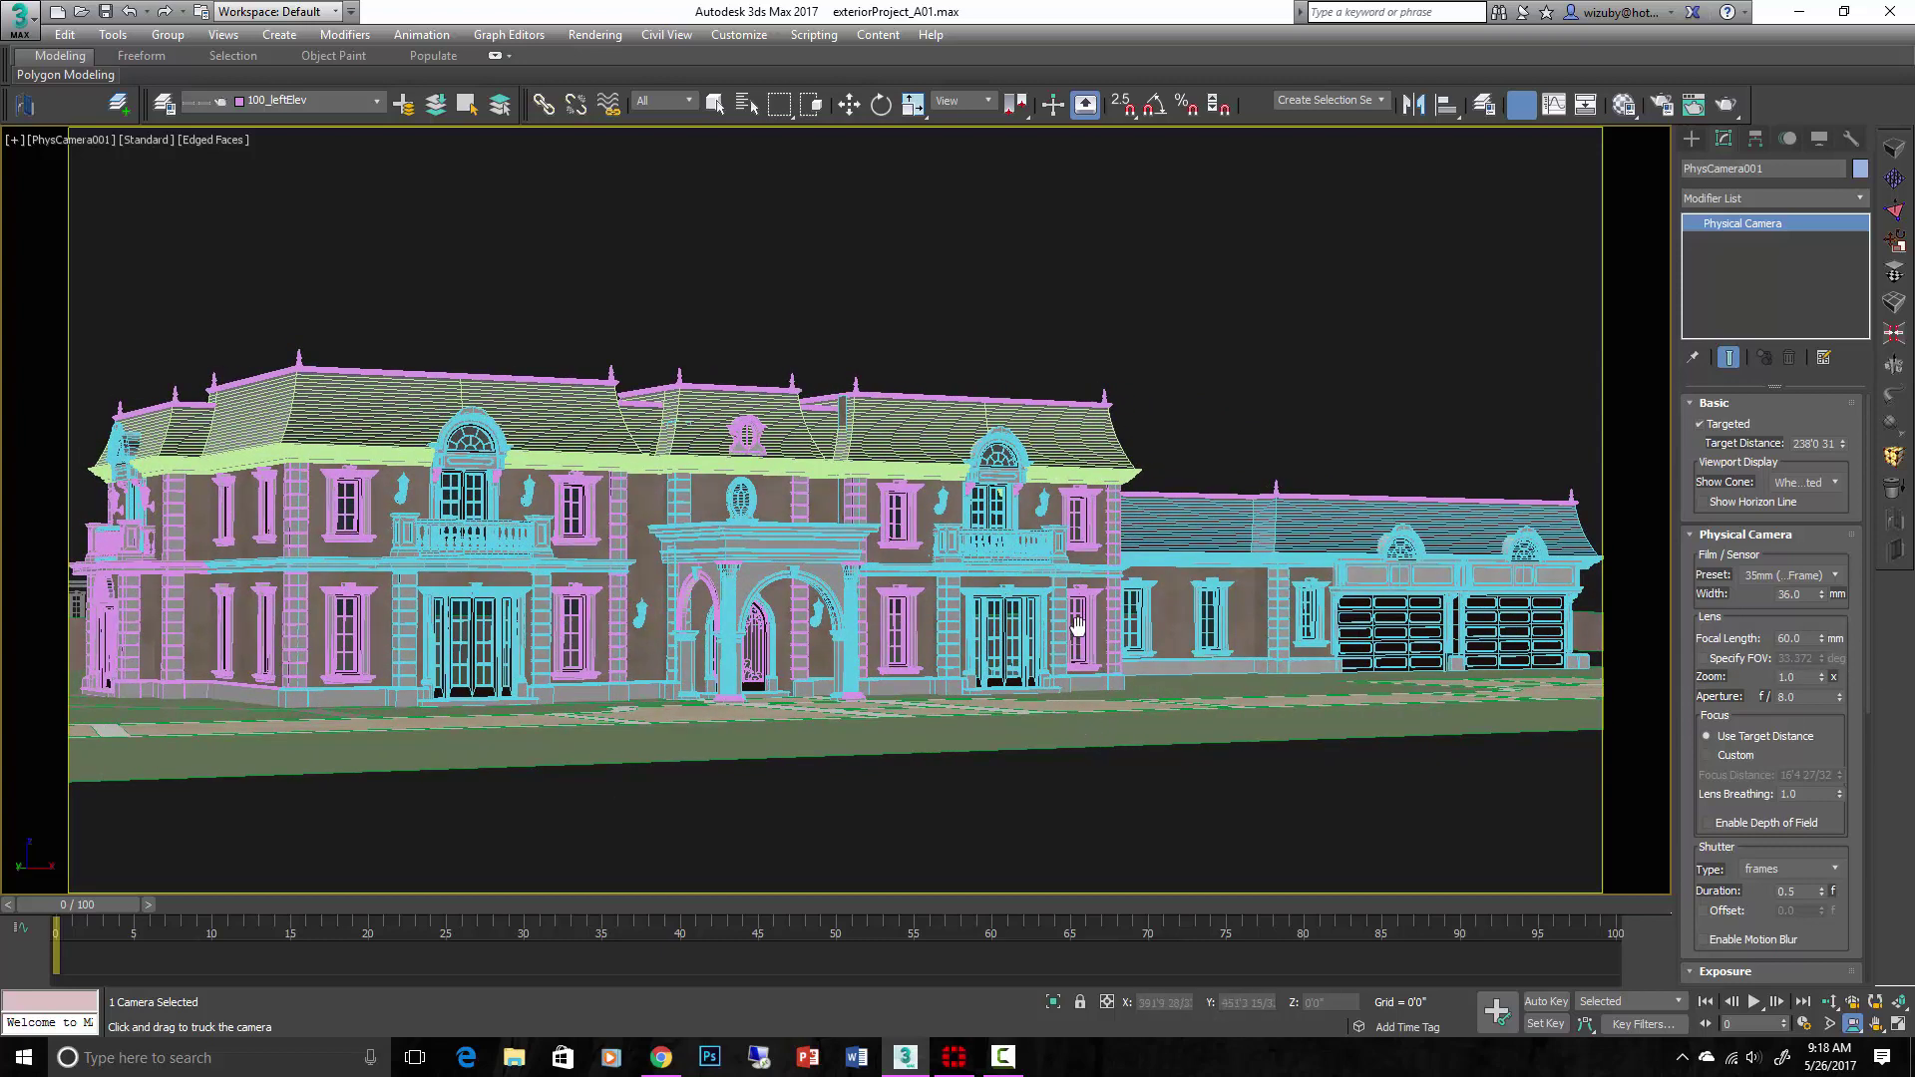
Undo the dolly, the 60 mm focal length change and the trucking of PhysCamera001.
key("ctrl+z")
key("ctrl+z")
key("ctrl+z")
key("ctrl+z")
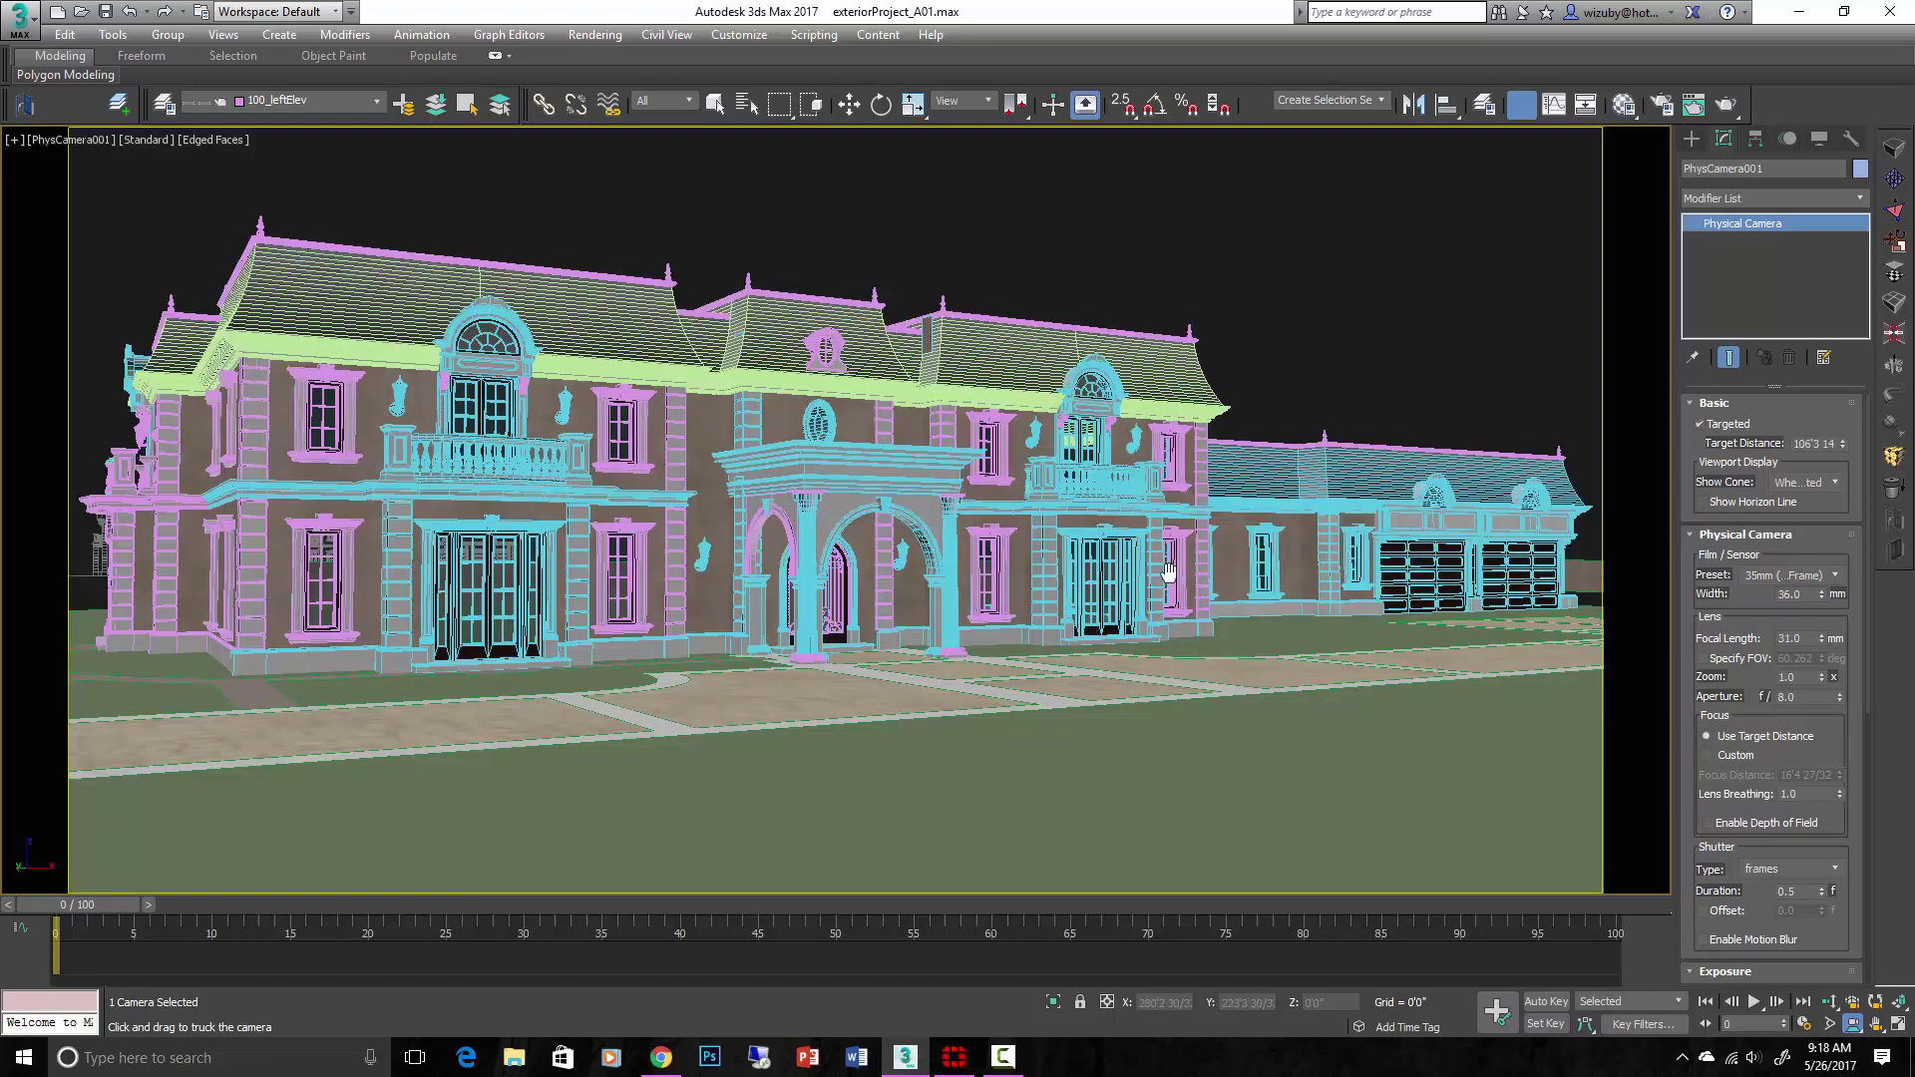
Truck PhysCamera001 for a more oblique view of the facade and pan it to keep the garage wing in frame.
left_click_drag(900, 717, 1051, 717)
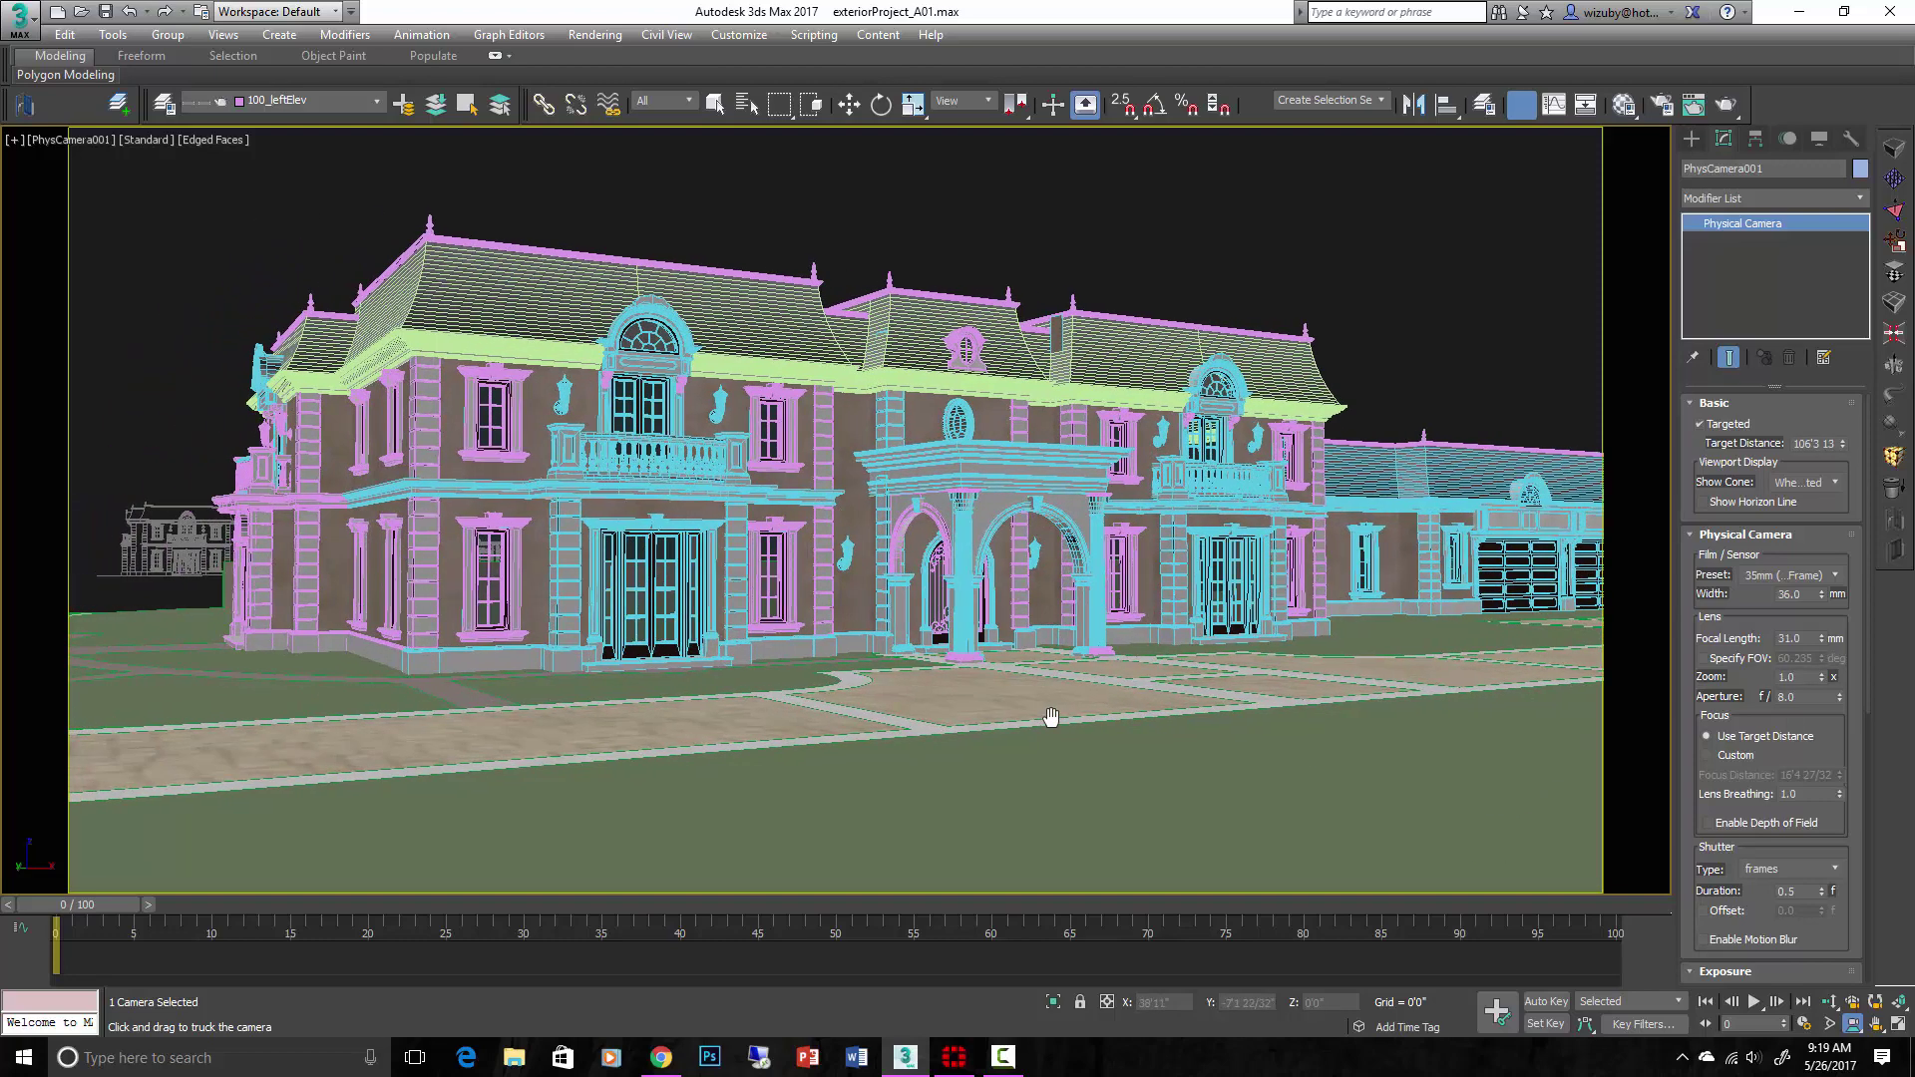
left_click(1875, 1023)
left_click_drag(1219, 611, 1226, 610)
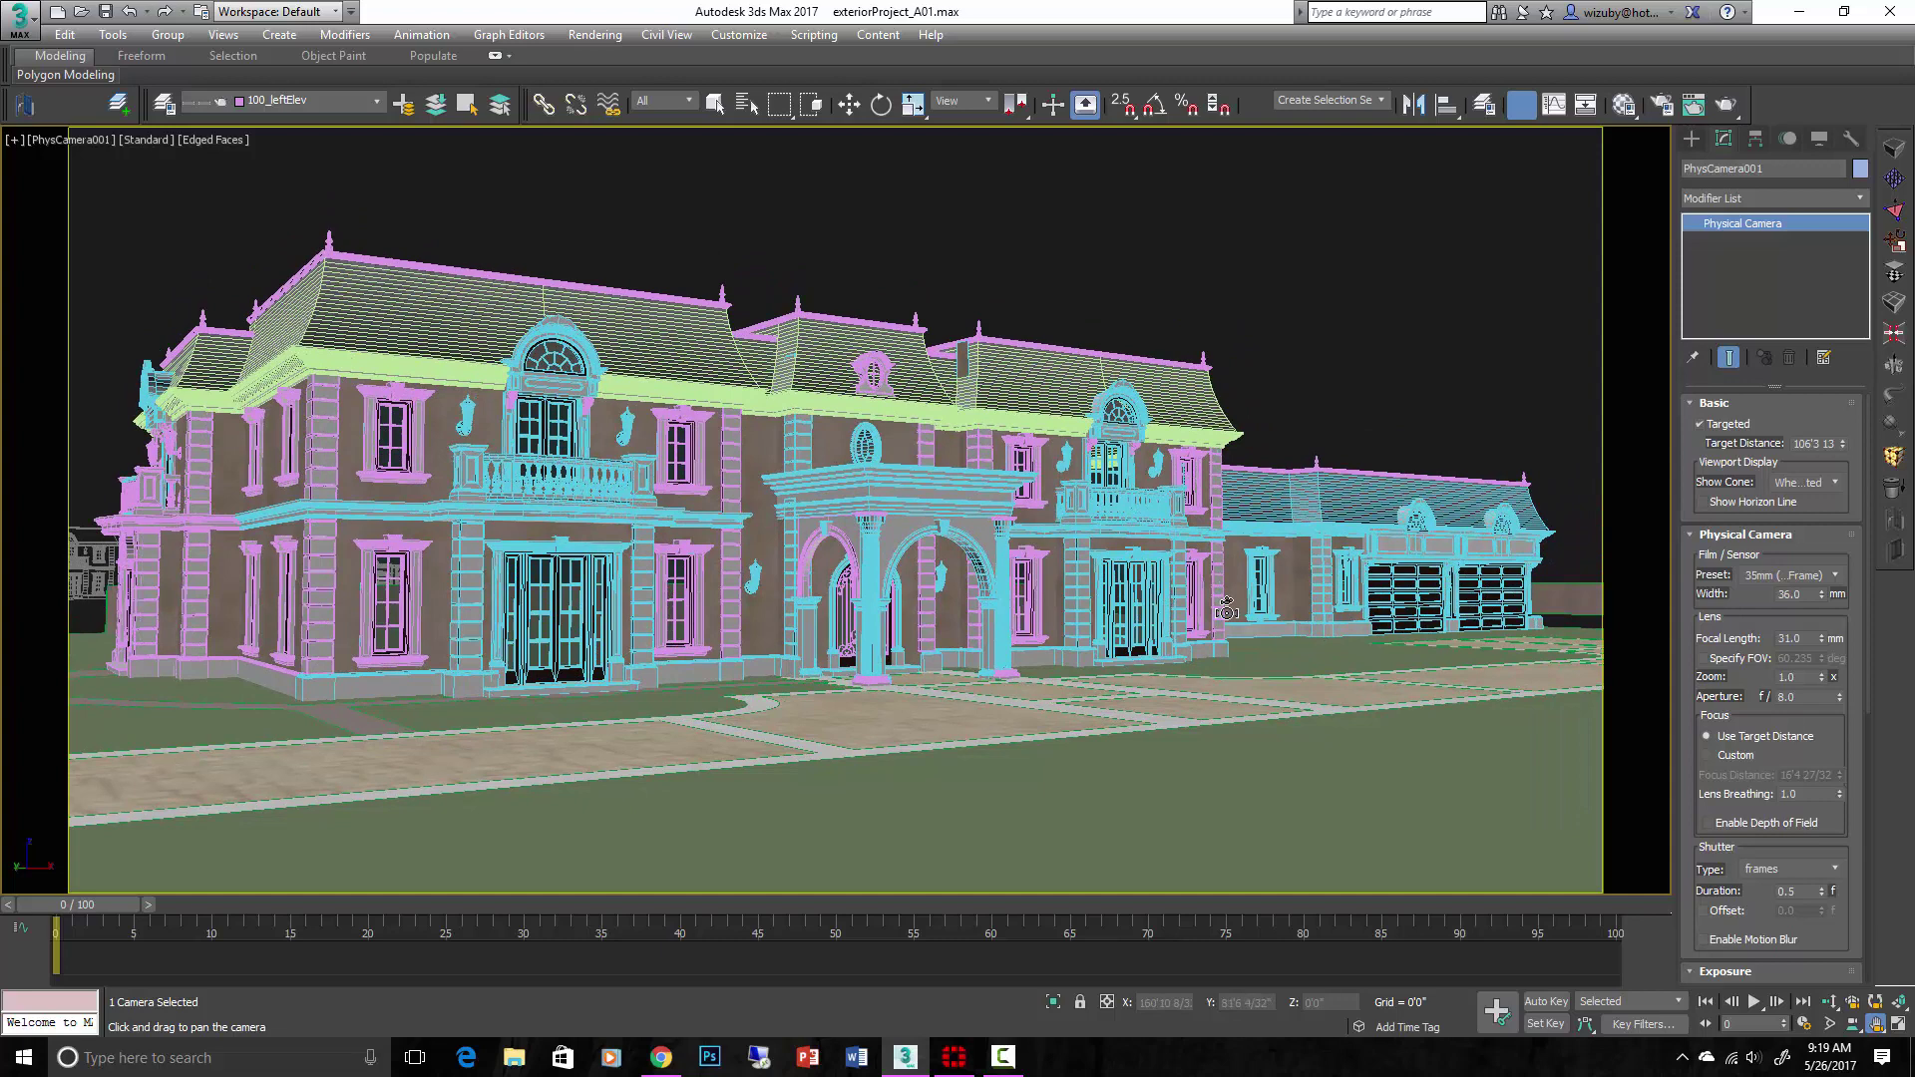
Deselect the camera and turn off edged faces to show the framed house with plain default shading.
right_click(1368, 350)
left_click(1325, 393)
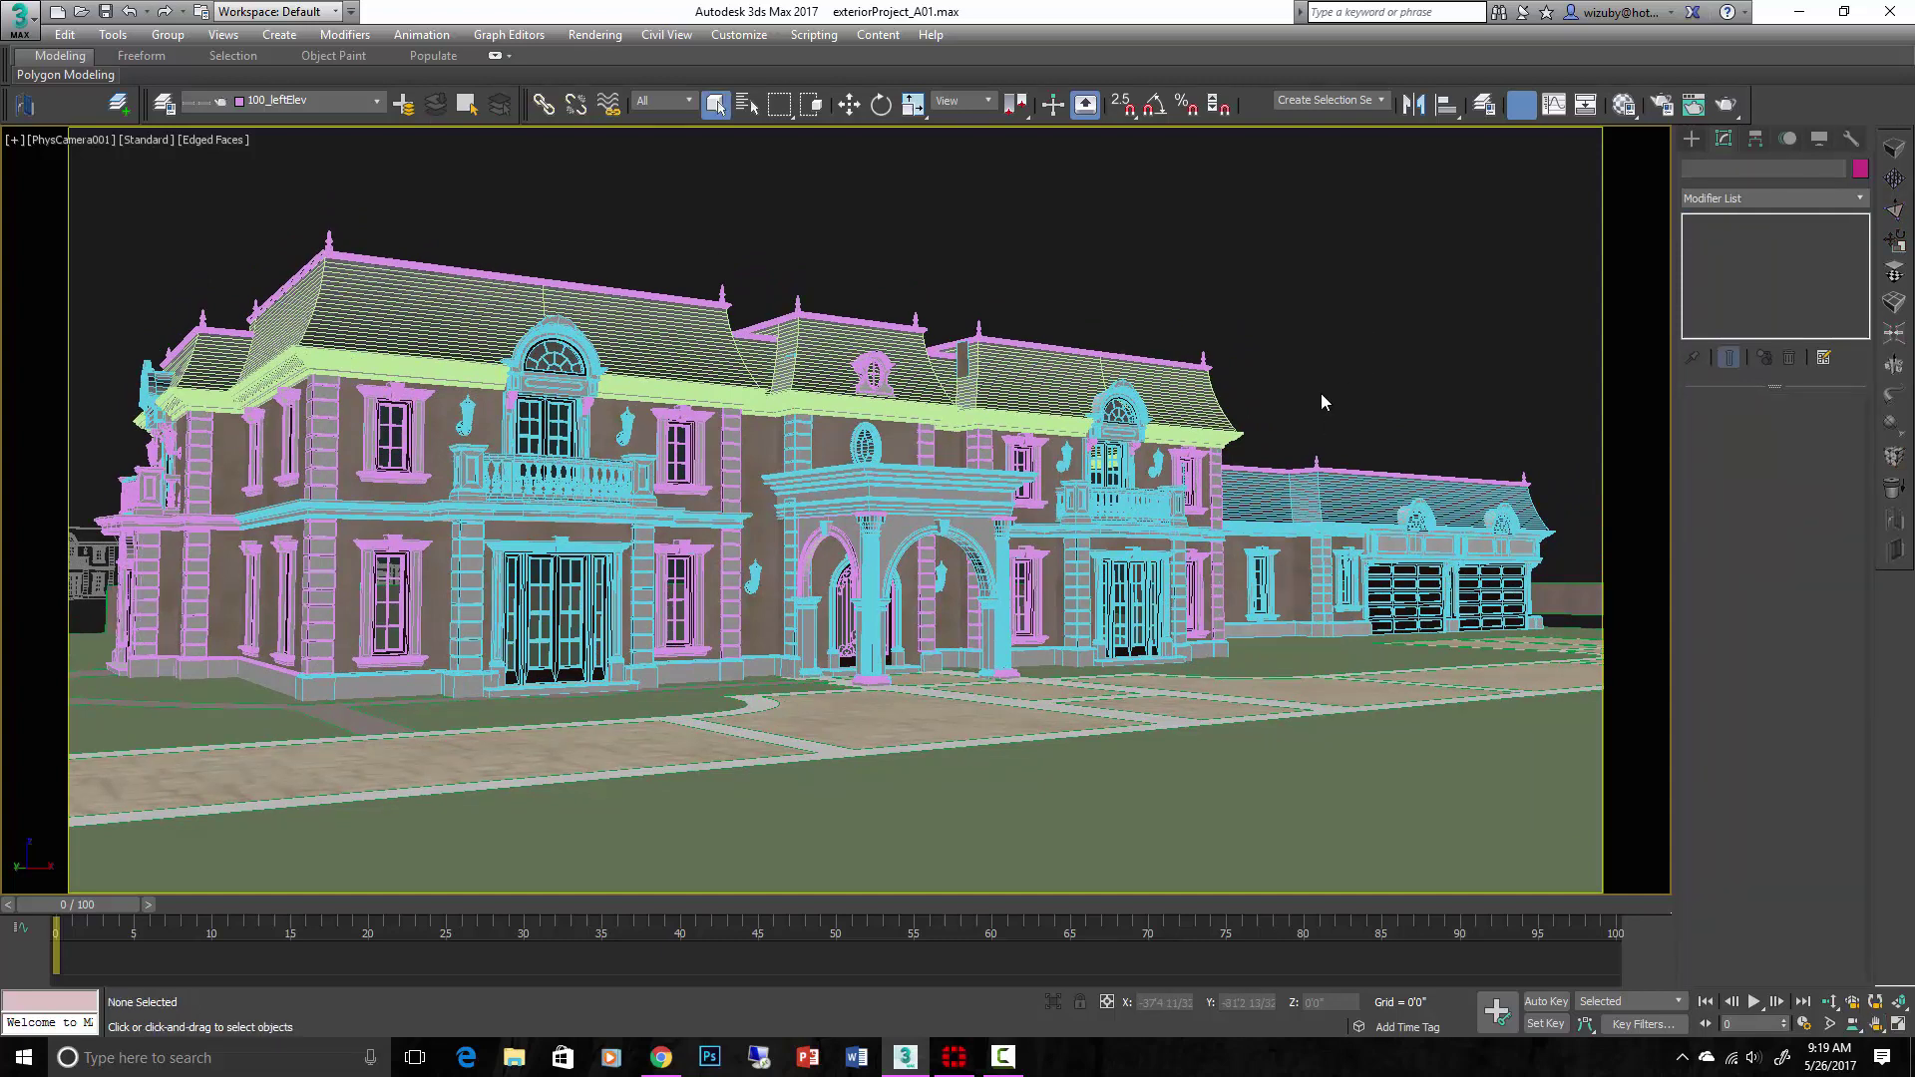
key("F4")
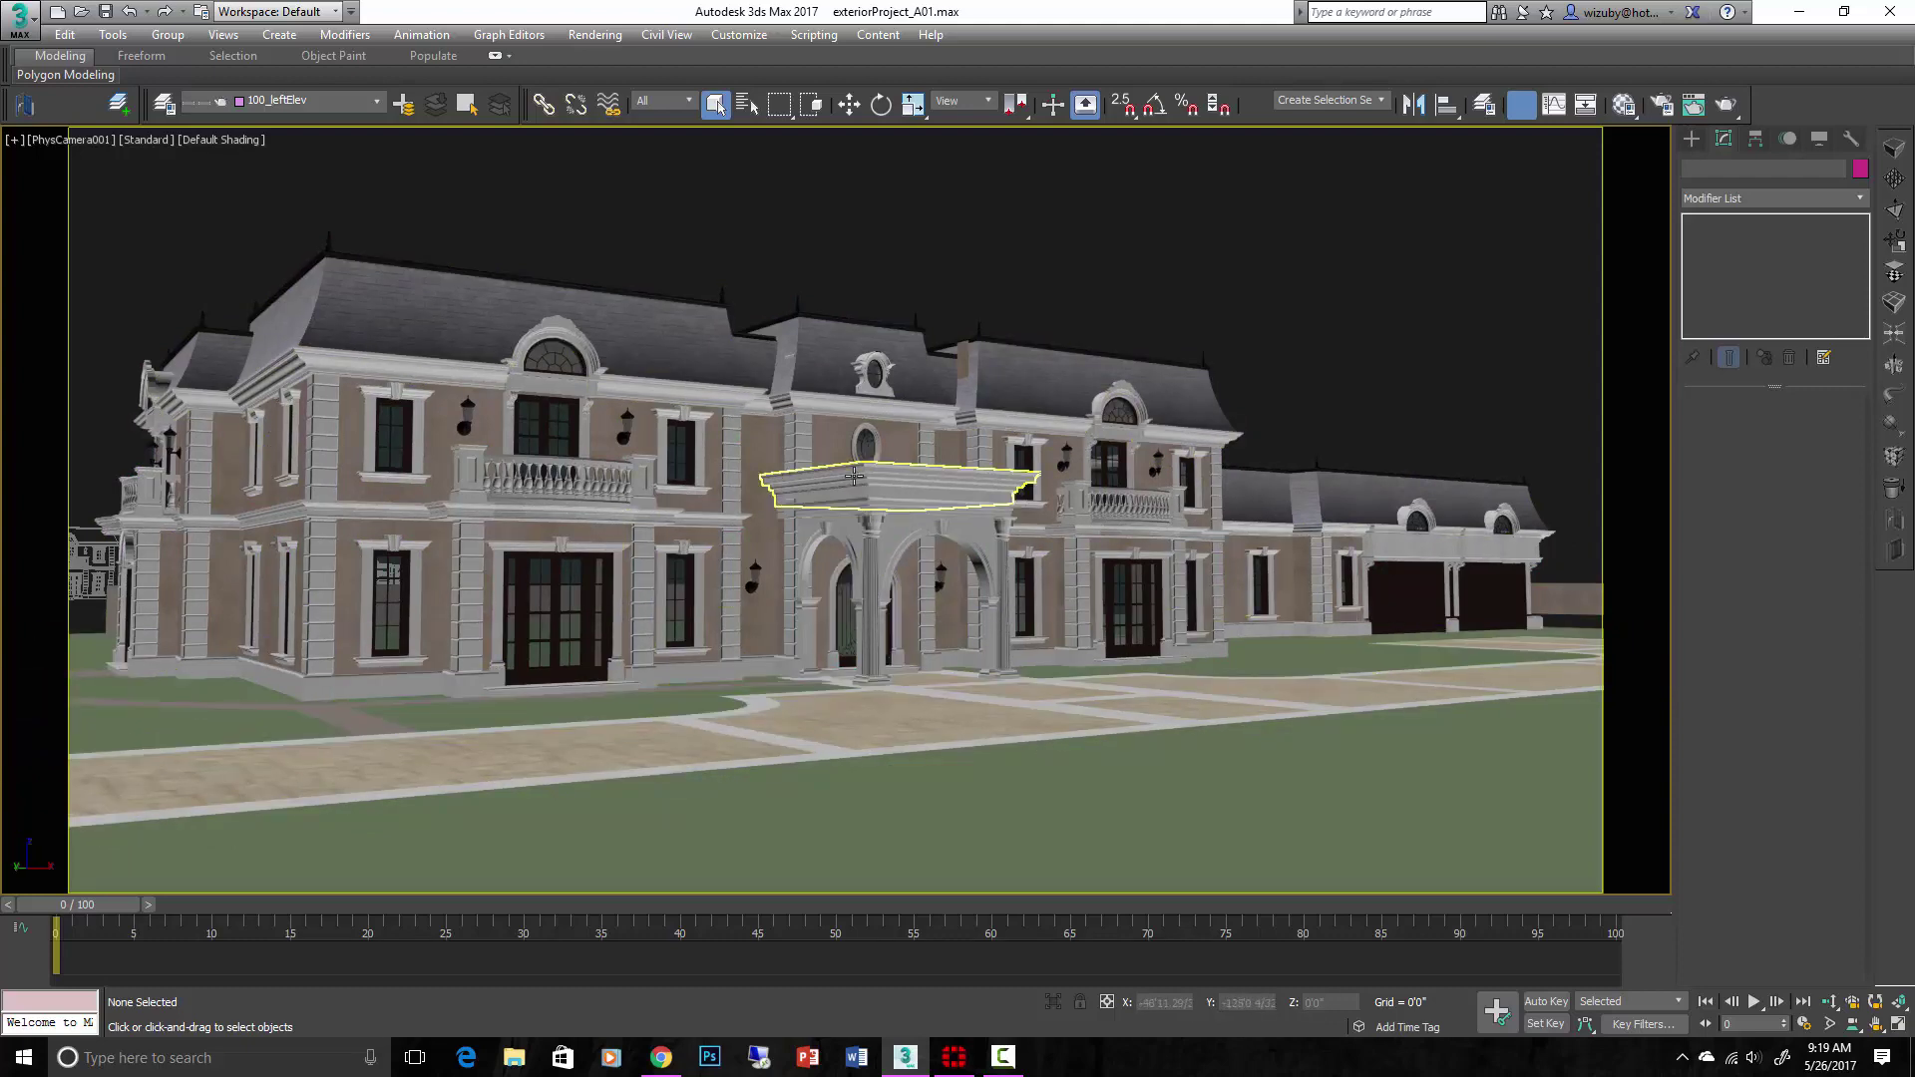
left_click(965, 364)
left_click(86, 234)
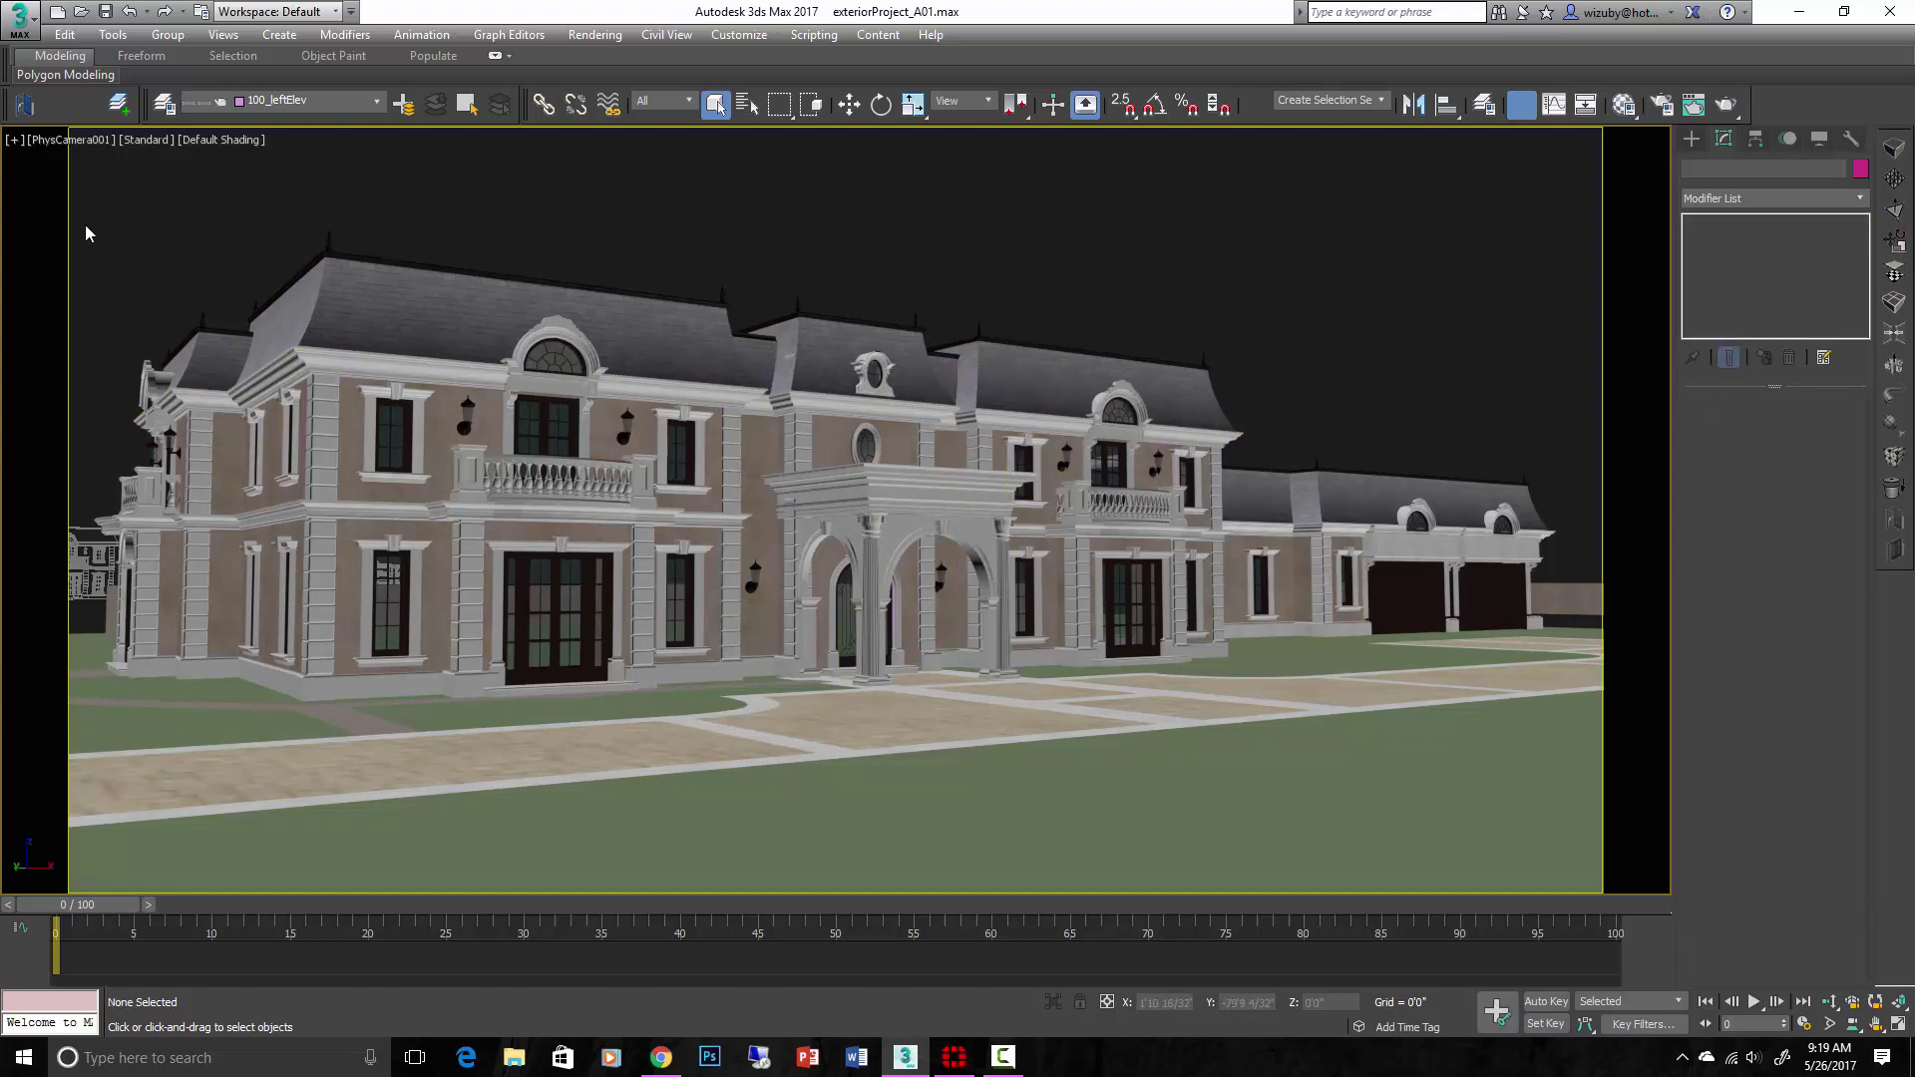